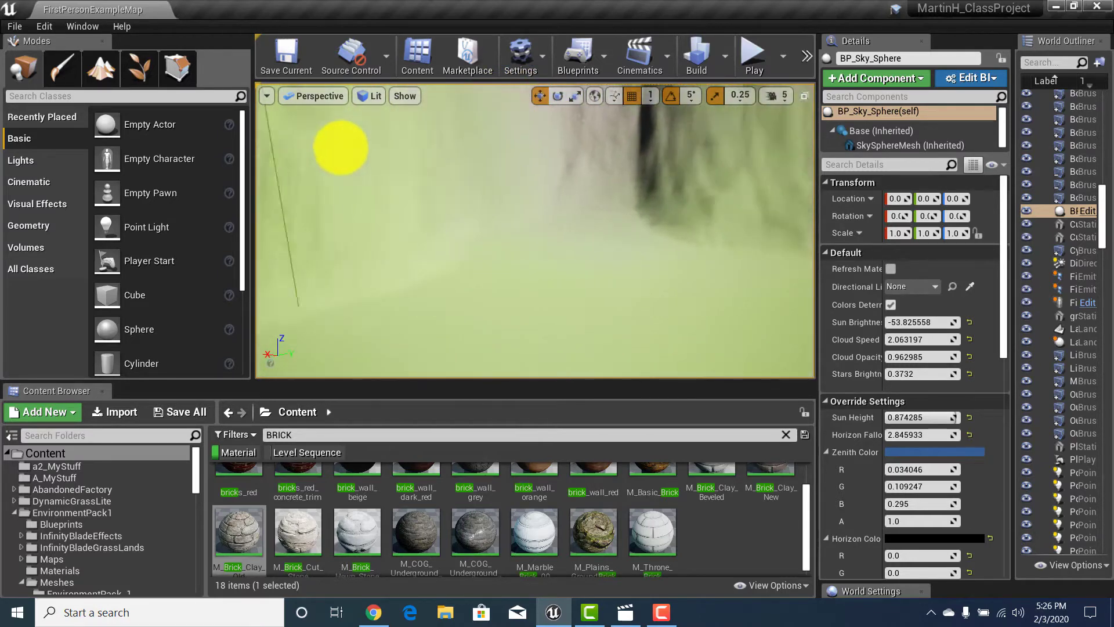
# Examine the landscape around the castle, its courtyard and the underside of the terrain.
pyautogui.moveTo(279, 122); pyautogui.dragTo(127, 7, button='right')
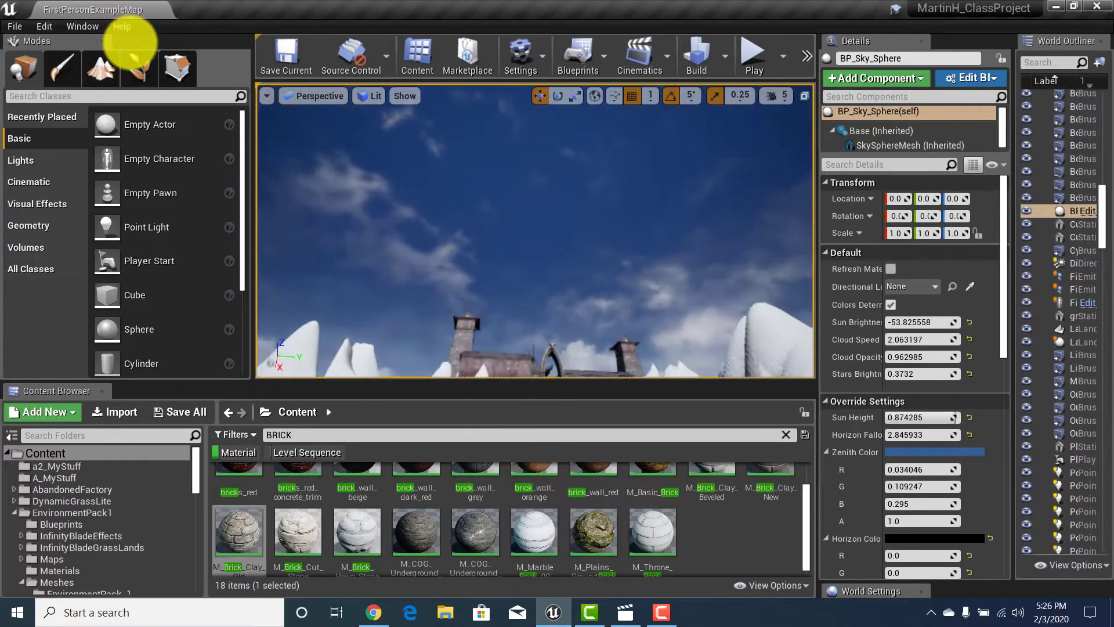
pyautogui.moveTo(125, 64); pyautogui.dragTo(247, 320, button='right')
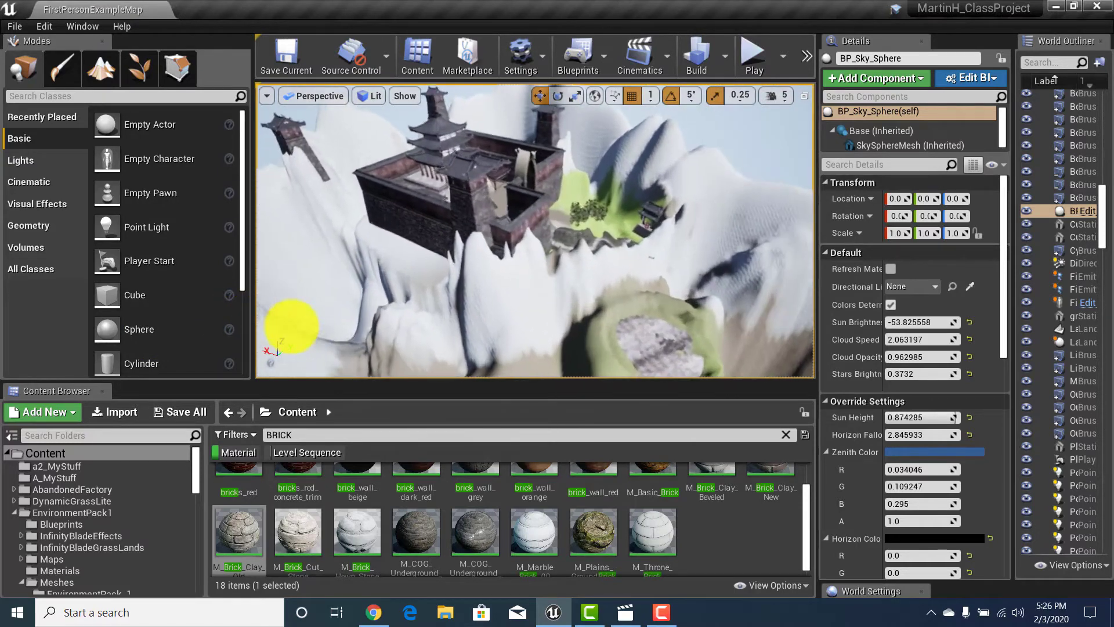
pyautogui.moveTo(198, 307); pyautogui.dragTo(26, 340, button='right')
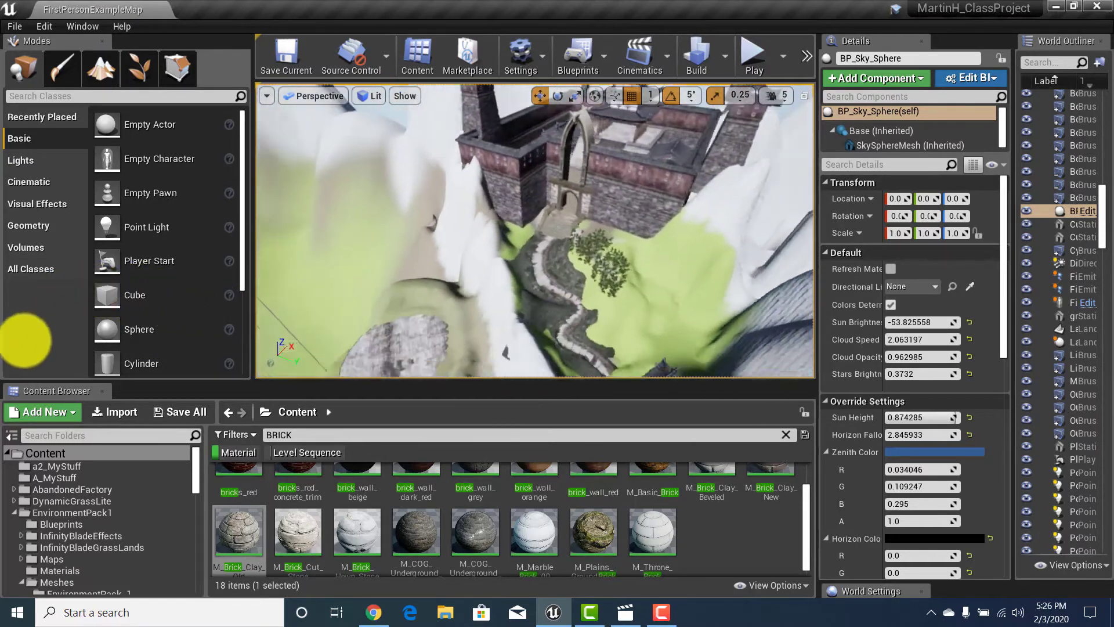
pyautogui.moveTo(7, 438); pyautogui.dragTo(487, 211, button='right')
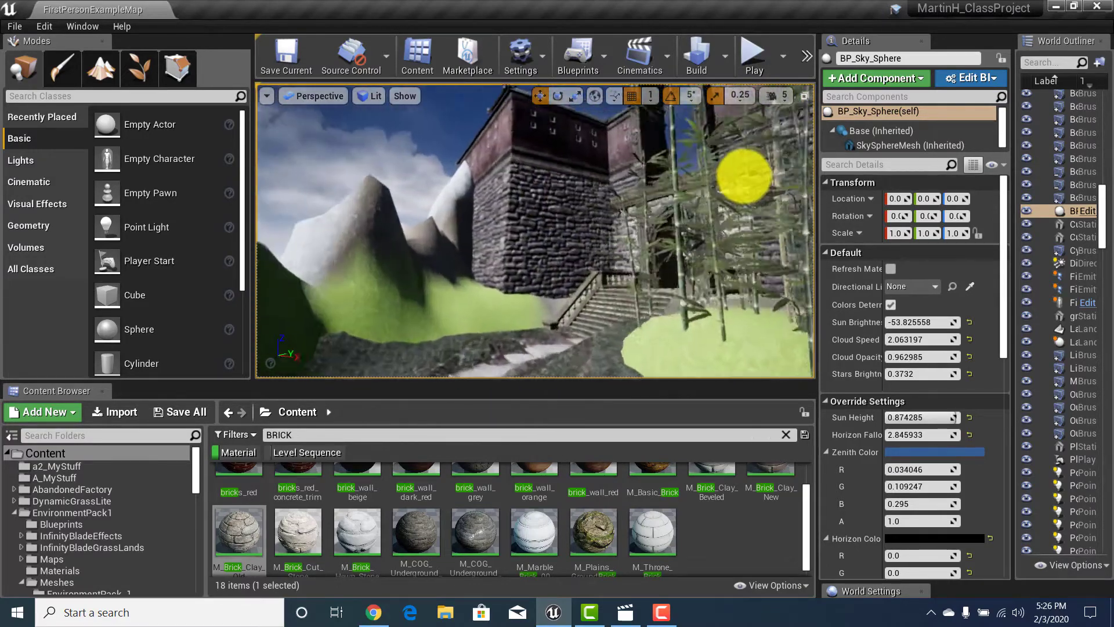
pyautogui.moveTo(890, 190); pyautogui.dragTo(927, 200, button='right')
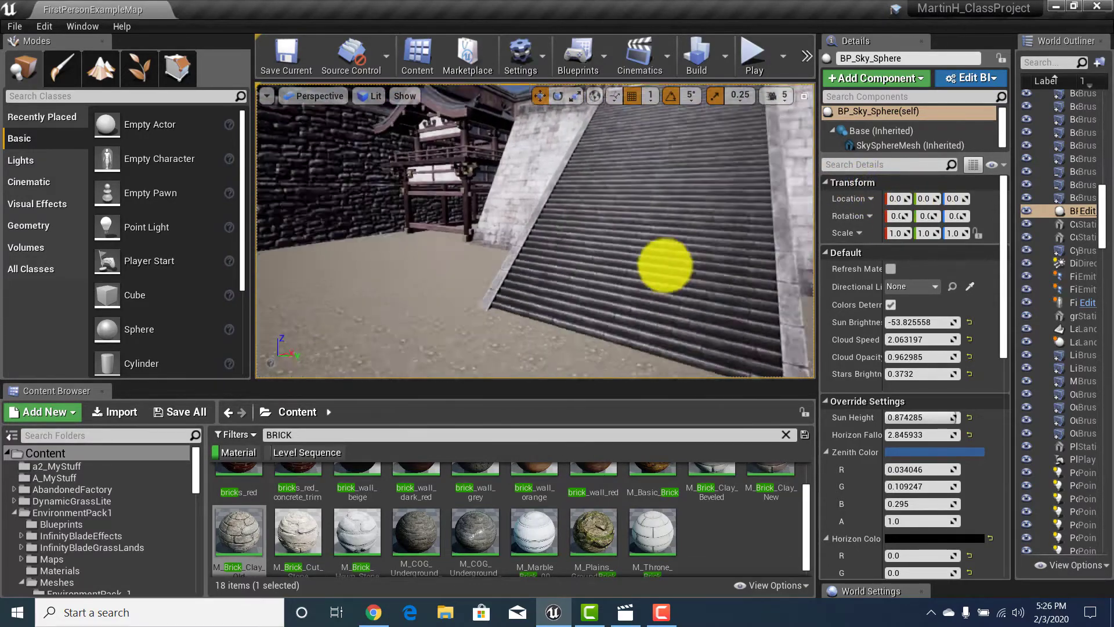
pyautogui.moveTo(934, 140); pyautogui.dragTo(764, 347, button='right')
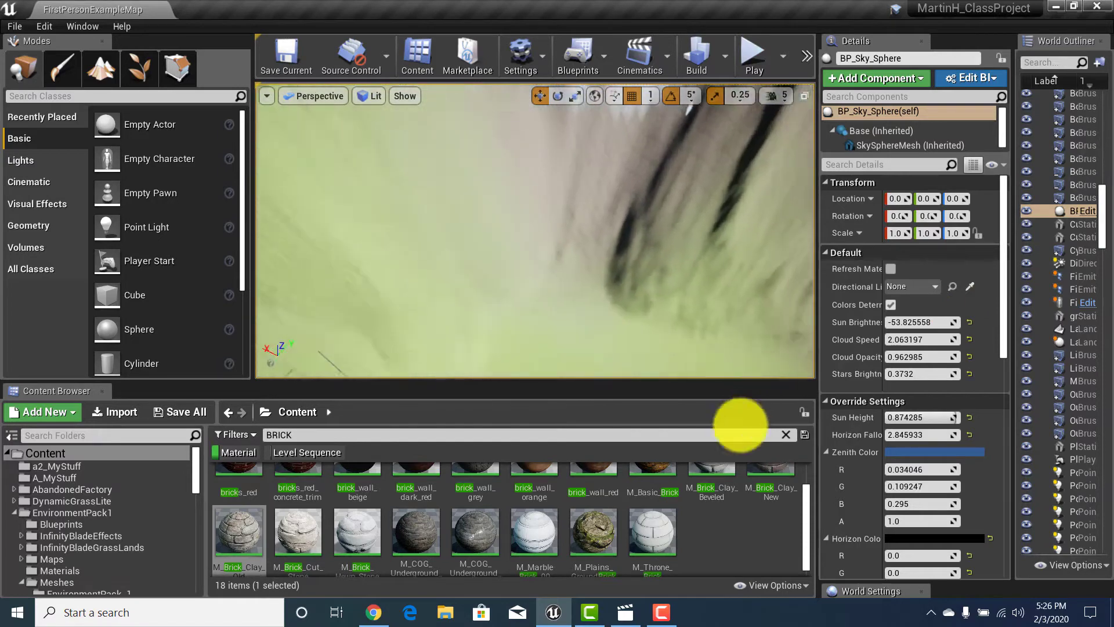
pyautogui.moveTo(739, 424); pyautogui.dragTo(475, 252, button='right')
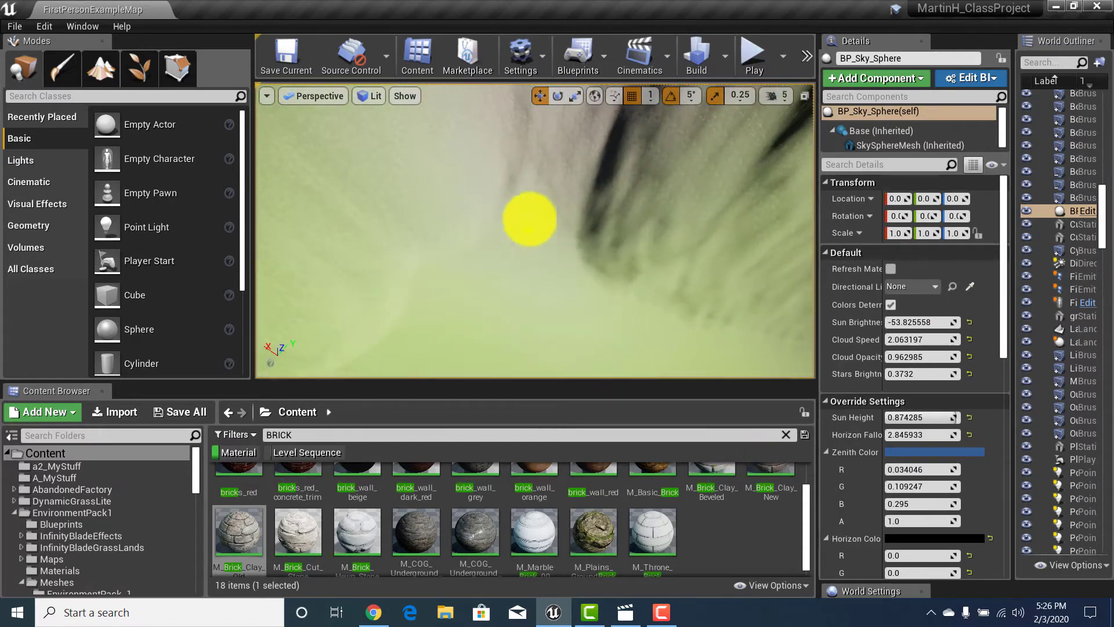
pyautogui.moveTo(529, 219)
pyautogui.mouseDown(button='right')
pyautogui.moveTo(542, 137)
pyautogui.moveTo(417, 182)
pyautogui.moveTo(420, 170)
pyautogui.mouseUp(button='right')
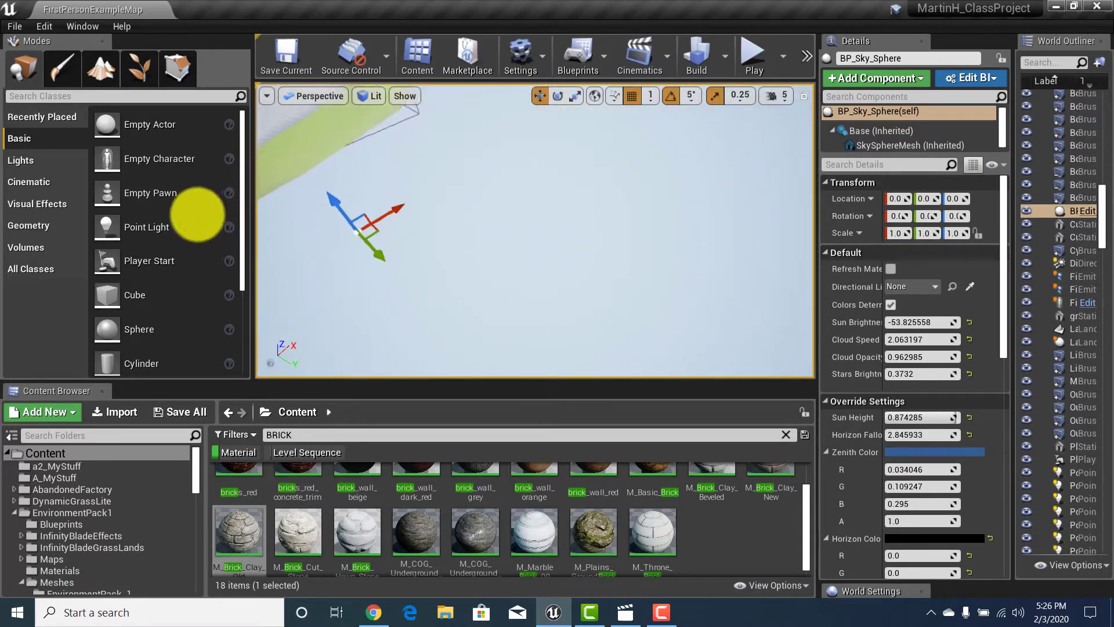
pyautogui.moveTo(198, 215)
pyautogui.mouseDown(button='right')
pyautogui.moveTo(174, 228)
pyautogui.moveTo(137, 174)
pyautogui.moveTo(137, 194)
pyautogui.moveTo(112, 161)
pyautogui.moveTo(127, 119)
pyautogui.moveTo(551, 169)
pyautogui.mouseUp(button='right')
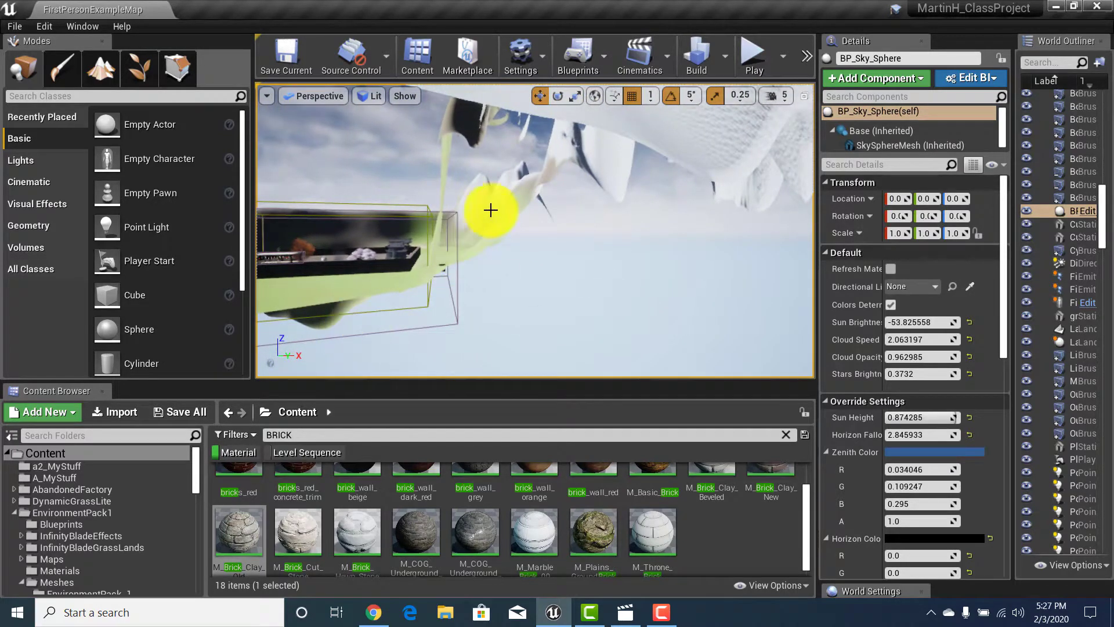
pyautogui.moveTo(500, 171); pyautogui.dragTo(487, 92, button='right')
pyautogui.moveTo(553, 265); pyautogui.dragTo(904, 394, button='right')
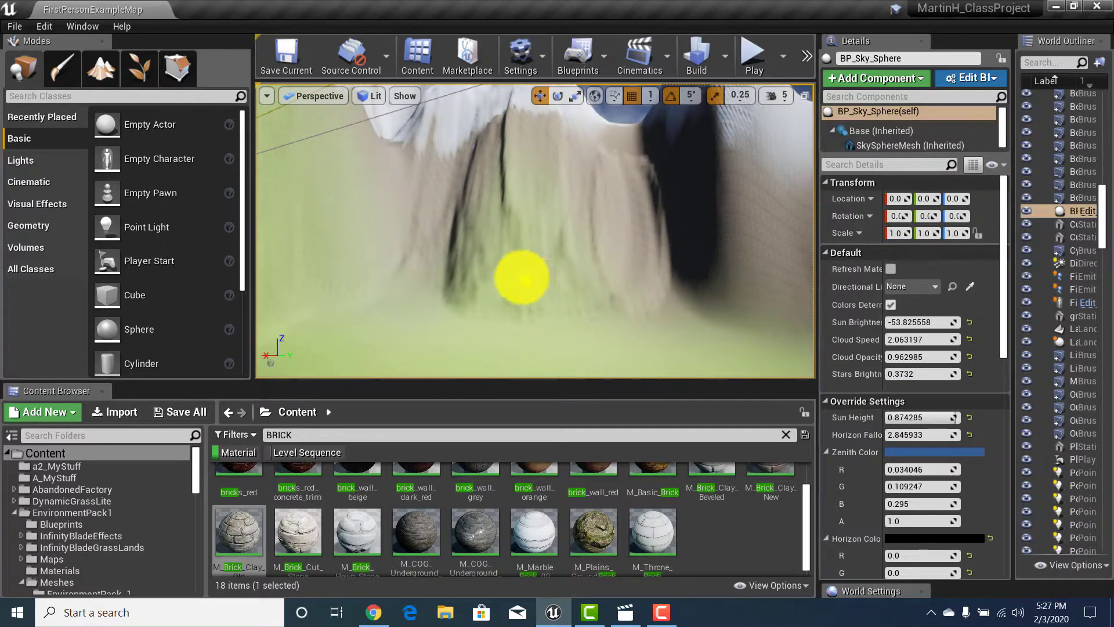
# Examine the foot of the mountain wall for a place to cut a cave entrance.
pyautogui.moveTo(521, 278); pyautogui.dragTo(497, 313, button='right')
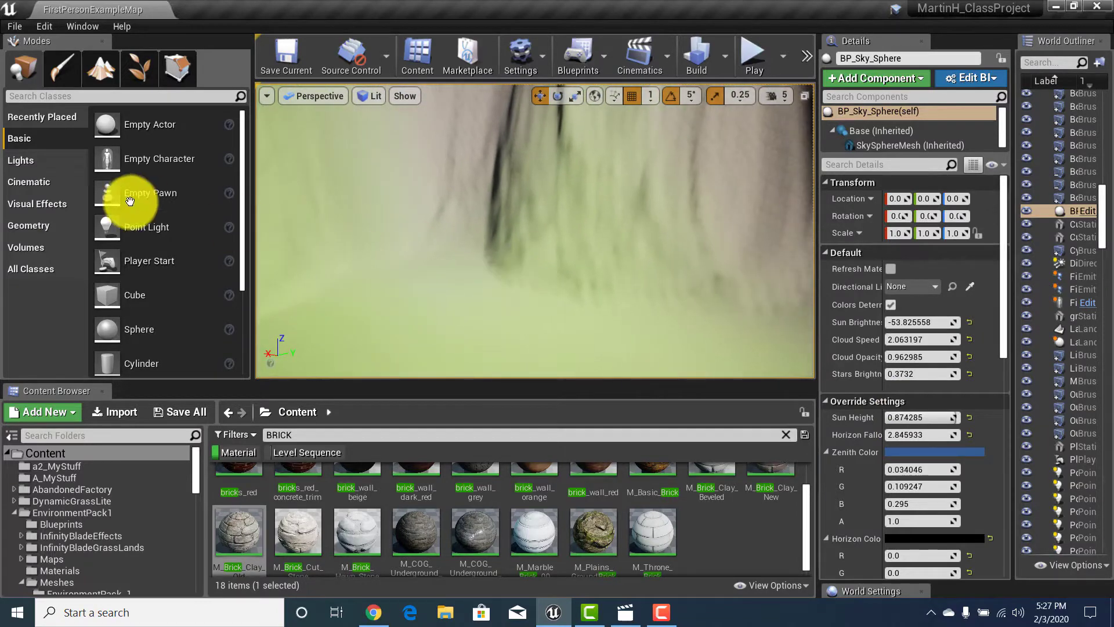
pyautogui.moveTo(469, 265); pyautogui.dragTo(485, 282, button='right')
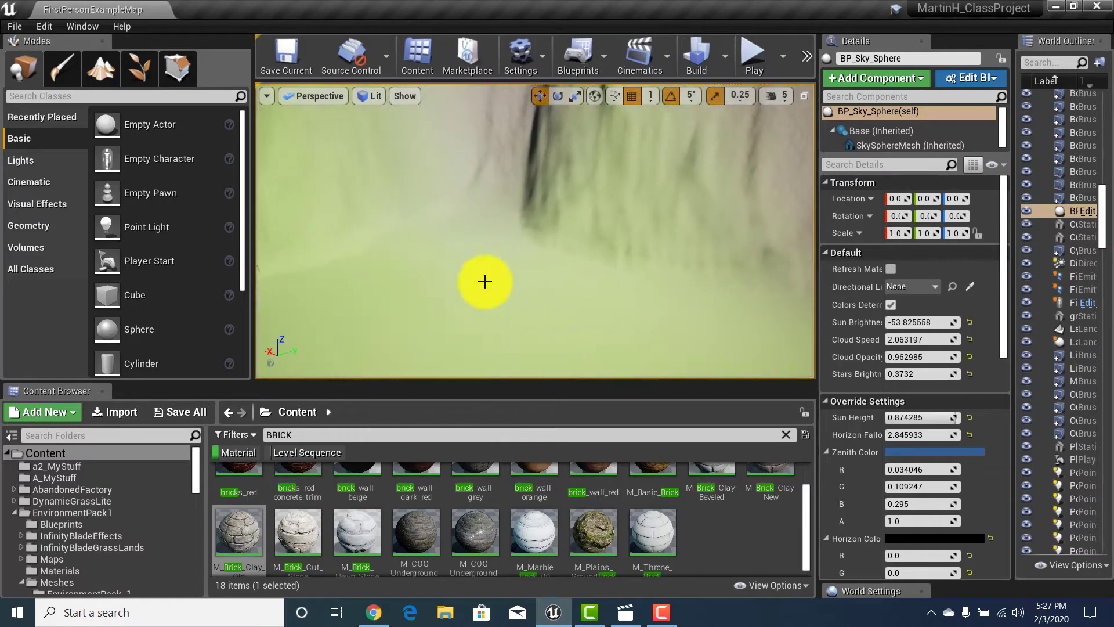
pyautogui.moveTo(549, 301); pyautogui.dragTo(499, 317, button='right')
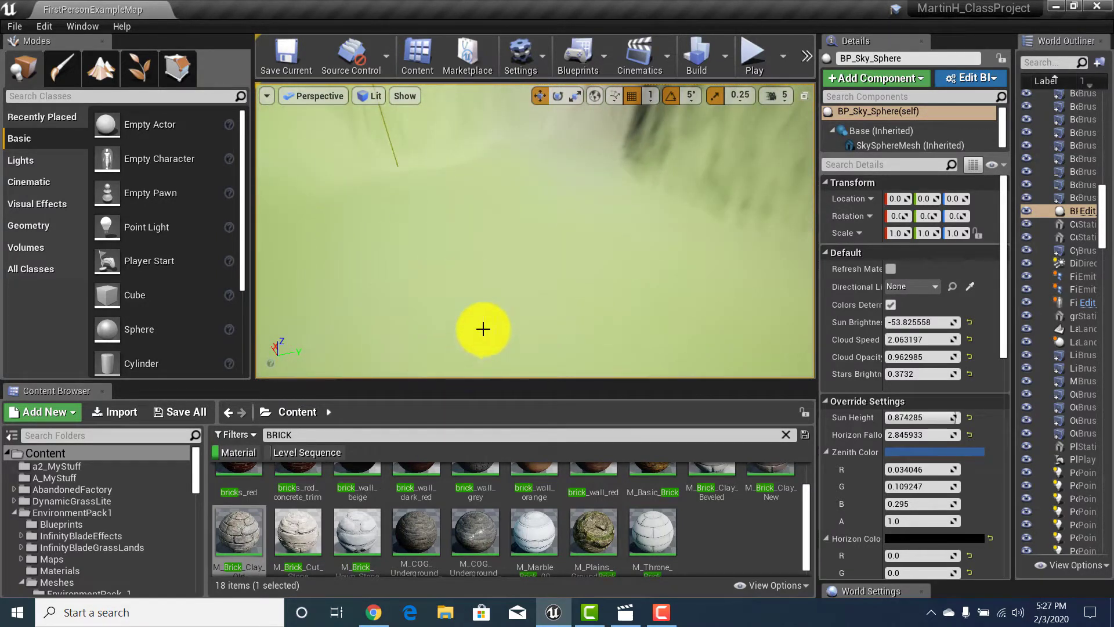
pyautogui.moveTo(483, 329)
pyautogui.mouseDown(button='right')
pyautogui.moveTo(600, 261)
pyautogui.moveTo(490, 316)
pyautogui.mouseUp(button='right')
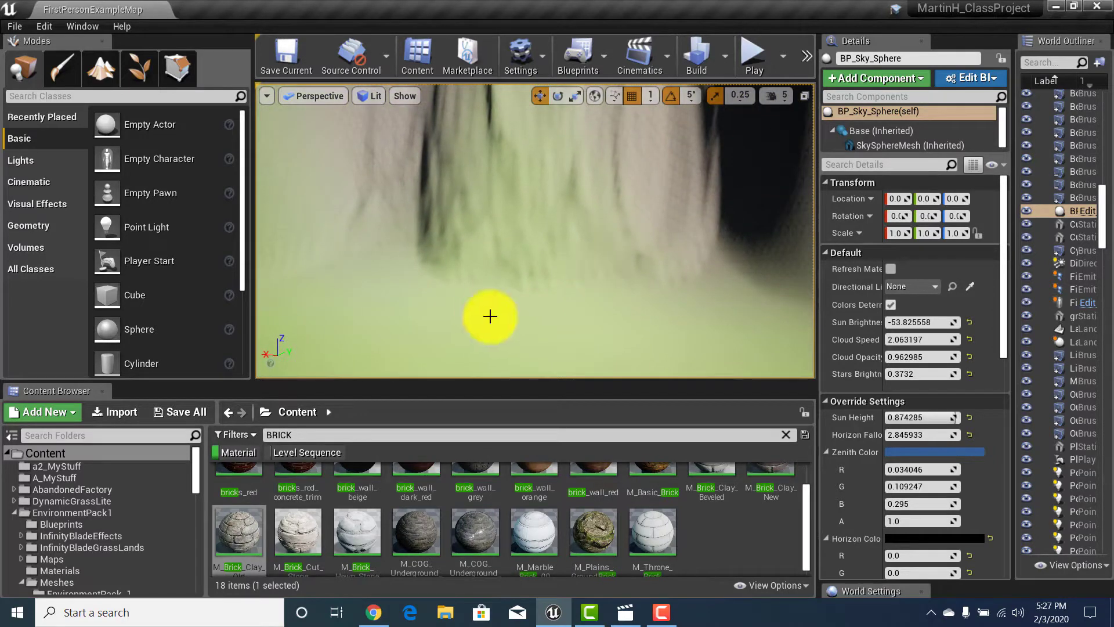
pyautogui.moveTo(539, 284); pyautogui.dragTo(546, 262, button='right')
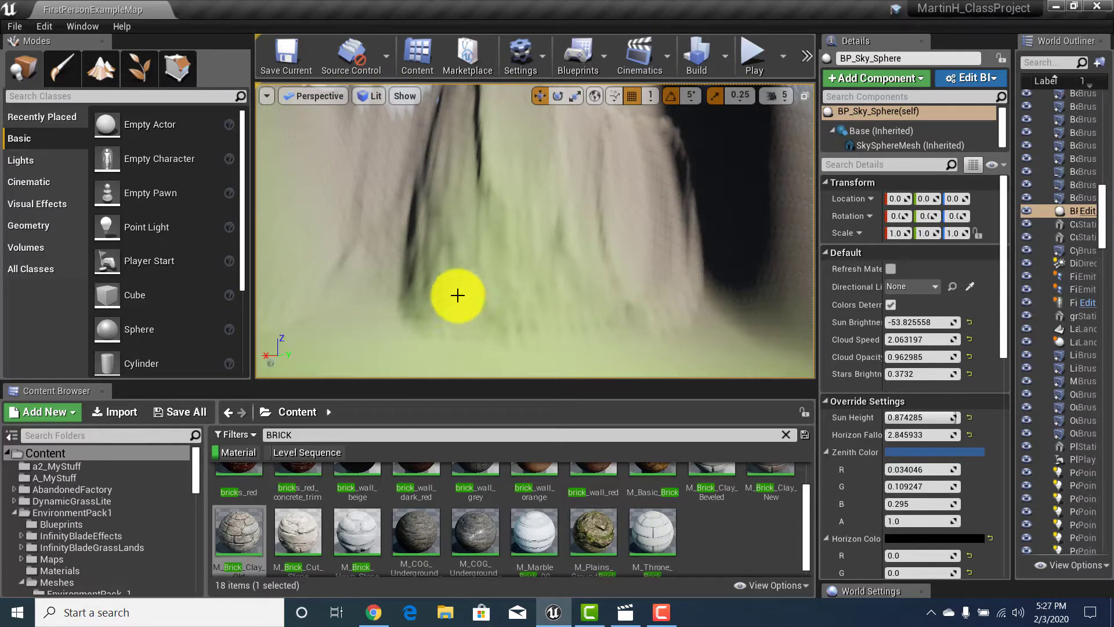
pyautogui.moveTo(567, 341)
pyautogui.mouseDown(button='right')
pyautogui.moveTo(566, 331)
pyautogui.moveTo(547, 336)
pyautogui.moveTo(564, 325)
pyautogui.mouseUp(button='right')
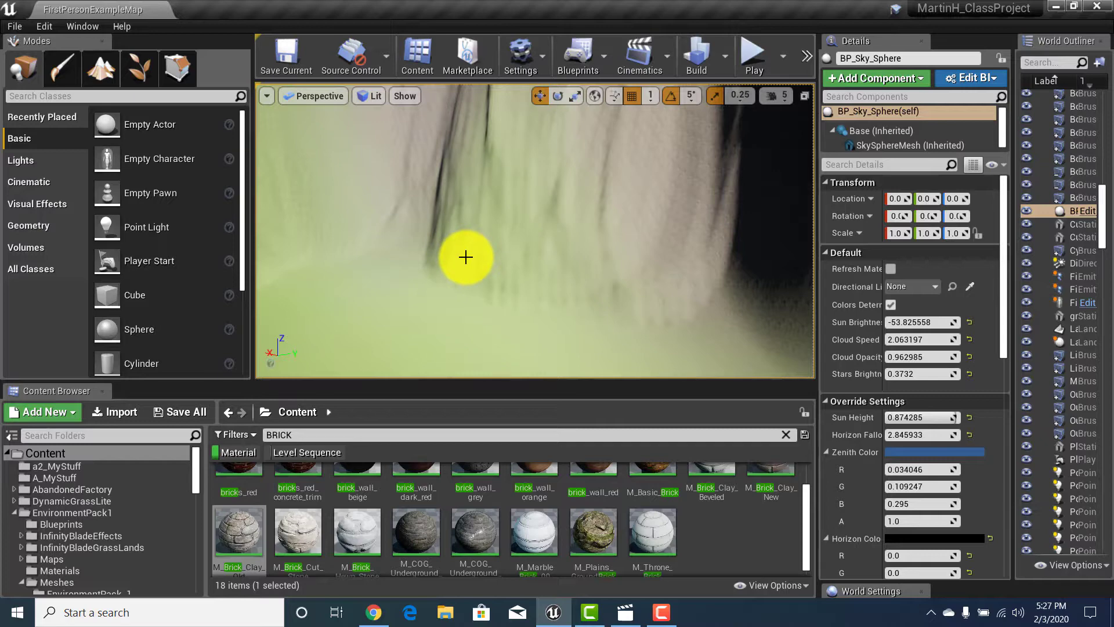
pyautogui.moveTo(466, 257); pyautogui.dragTo(428, 261)
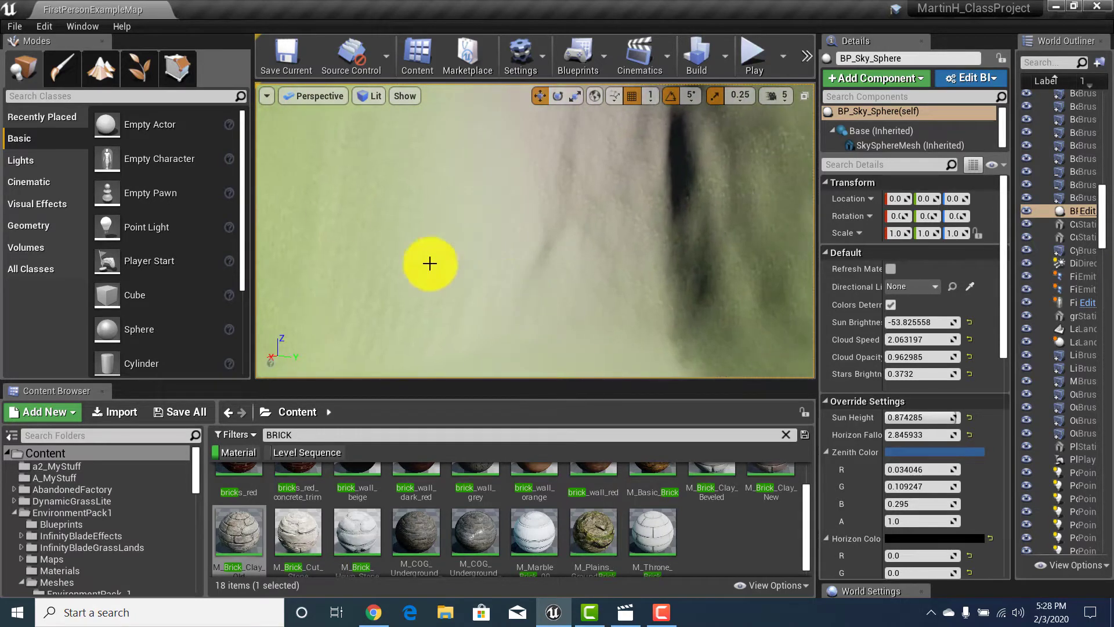
# Activate the landscape Visibility sculpting tool with a brush size of about 178 and a brush falloff of 0.
pyautogui.click(102, 68)
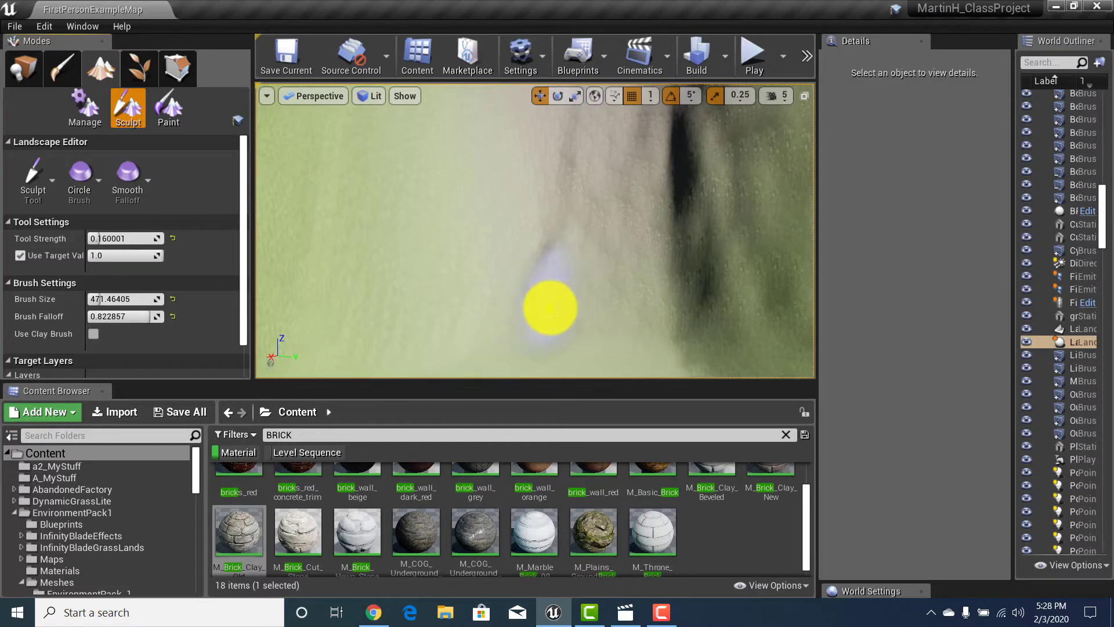
pyautogui.moveTo(550, 304)
pyautogui.mouseDown(button='right')
pyautogui.moveTo(525, 318)
pyautogui.moveTo(460, 443)
pyautogui.moveTo(152, 177)
pyautogui.mouseUp(button='right')
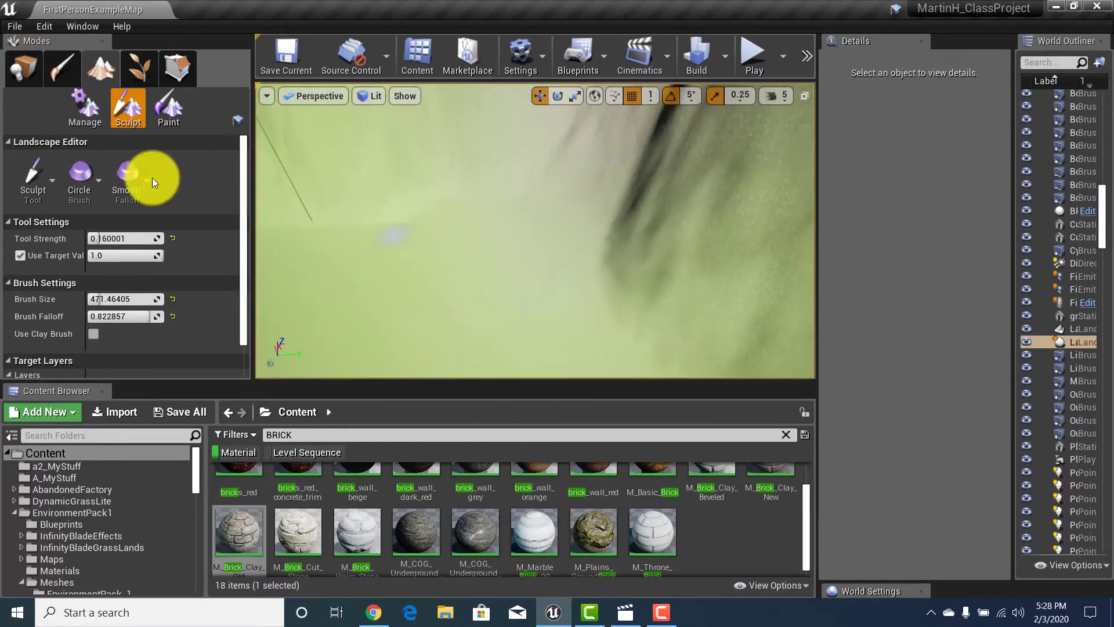
pyautogui.click(50, 181)
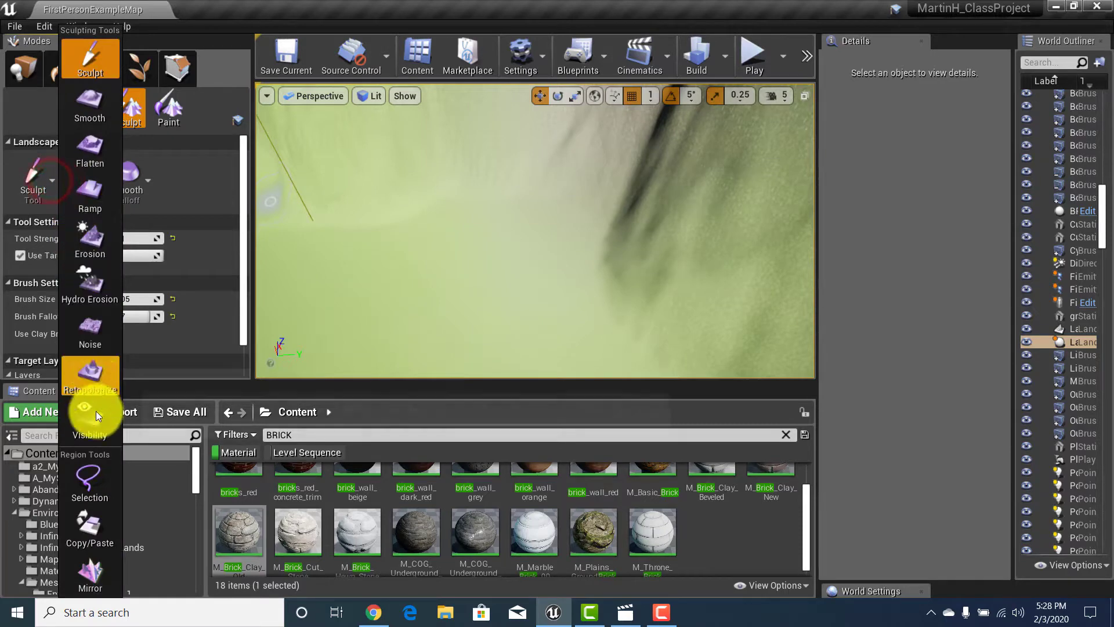
pyautogui.click(92, 430)
pyautogui.moveTo(348, 247)
pyautogui.mouseDown(button='right')
pyautogui.moveTo(542, 316)
pyautogui.moveTo(530, 182)
pyautogui.moveTo(348, 246)
pyautogui.moveTo(609, 291)
pyautogui.moveTo(109, 256)
pyautogui.mouseUp(button='right')
pyautogui.moveTo(110, 255)
pyautogui.mouseDown()
pyautogui.moveTo(149, 248)
pyautogui.moveTo(62, 249)
pyautogui.mouseUp()
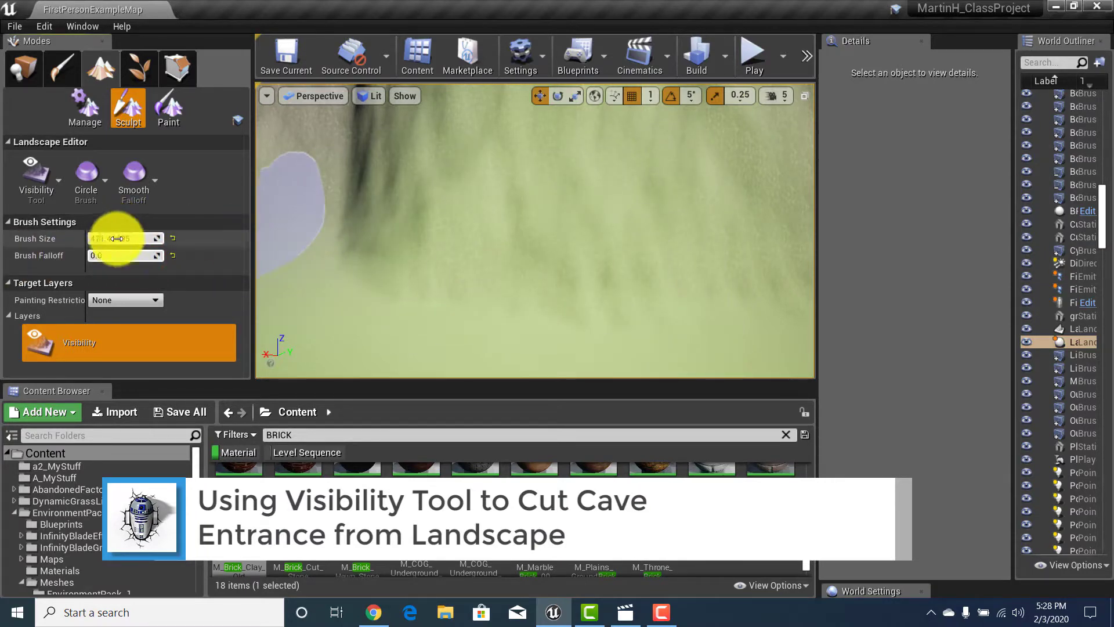
pyautogui.moveTo(102, 237); pyautogui.dragTo(100, 238)
# Cut a cave-entrance hole through the landscape at the foot of the green mountain wall using the Visibility brush.
pyautogui.moveTo(561, 345)
pyautogui.mouseDown(button='right')
pyautogui.moveTo(347, 315)
pyautogui.moveTo(542, 316)
pyautogui.mouseUp(button='right')
pyautogui.moveTo(544, 313)
pyautogui.mouseDown()
pyautogui.moveTo(540, 268)
pyautogui.moveTo(524, 268)
pyautogui.moveTo(584, 281)
pyautogui.mouseUp()
pyautogui.moveTo(593, 282)
pyautogui.mouseDown(button='right')
pyautogui.moveTo(500, 283)
pyautogui.moveTo(652, 294)
pyautogui.moveTo(667, 281)
pyautogui.moveTo(676, 82)
pyautogui.moveTo(603, 292)
pyautogui.moveTo(594, 282)
pyautogui.moveTo(775, 306)
pyautogui.moveTo(656, 318)
pyautogui.mouseUp(button='right')
pyautogui.click(549, 284)
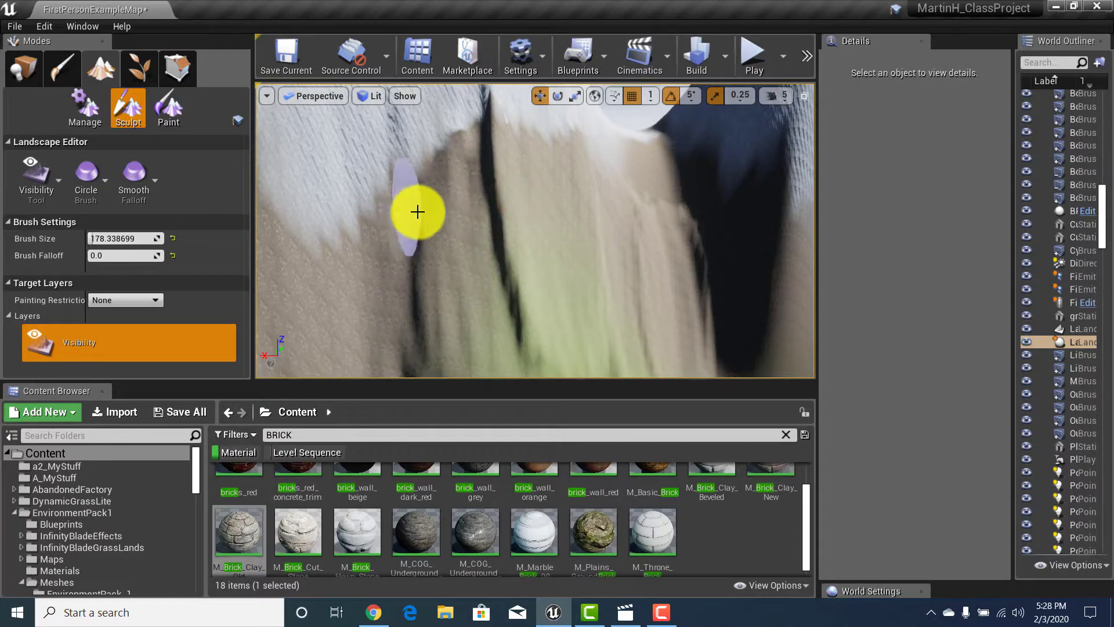
pyautogui.moveTo(417, 211); pyautogui.dragTo(628, 217, button='right')
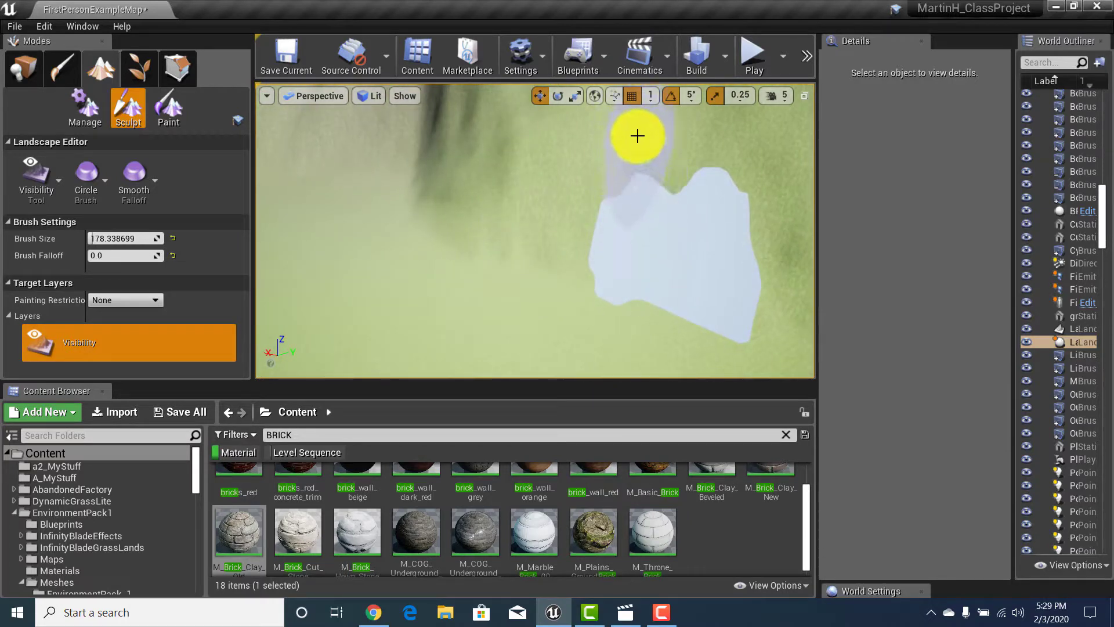
pyautogui.moveTo(704, 138)
pyautogui.mouseDown()
pyautogui.moveTo(735, 149)
pyautogui.moveTo(645, 140)
pyautogui.mouseUp()
pyautogui.moveTo(627, 137)
pyautogui.mouseDown(button='right')
pyautogui.moveTo(660, 186)
pyautogui.moveTo(597, 142)
pyautogui.moveTo(672, 270)
pyautogui.moveTo(584, 124)
pyautogui.moveTo(567, 132)
pyautogui.moveTo(614, 178)
pyautogui.moveTo(597, 164)
pyautogui.moveTo(590, 193)
pyautogui.moveTo(620, 187)
pyautogui.mouseUp(button='right')
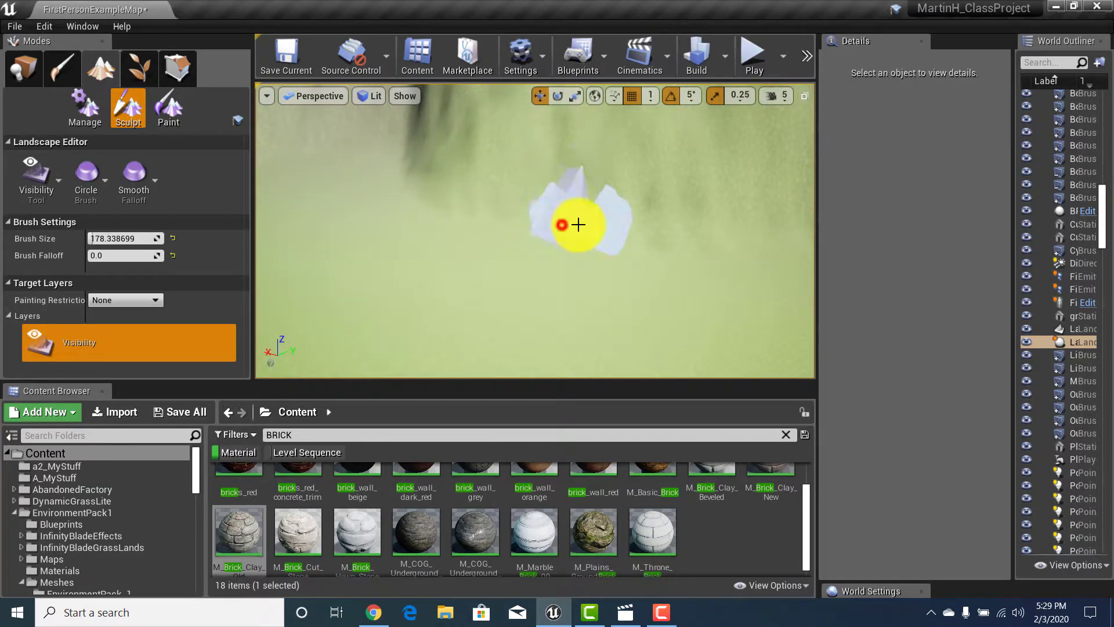
pyautogui.moveTo(591, 251); pyautogui.dragTo(566, 220, button='right')
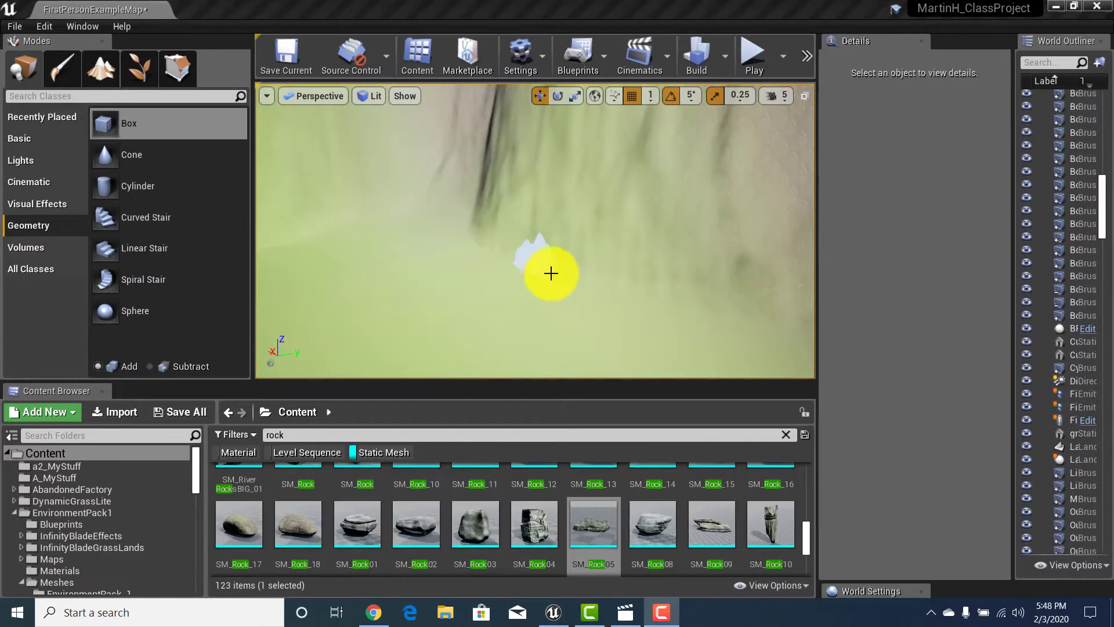
# Move the FirstPersonCharacter out of the walled building onto the grass on the mountain side.
pyautogui.moveTo(522, 272); pyautogui.dragTo(636, 315, button='right')
pyautogui.click(618, 316)
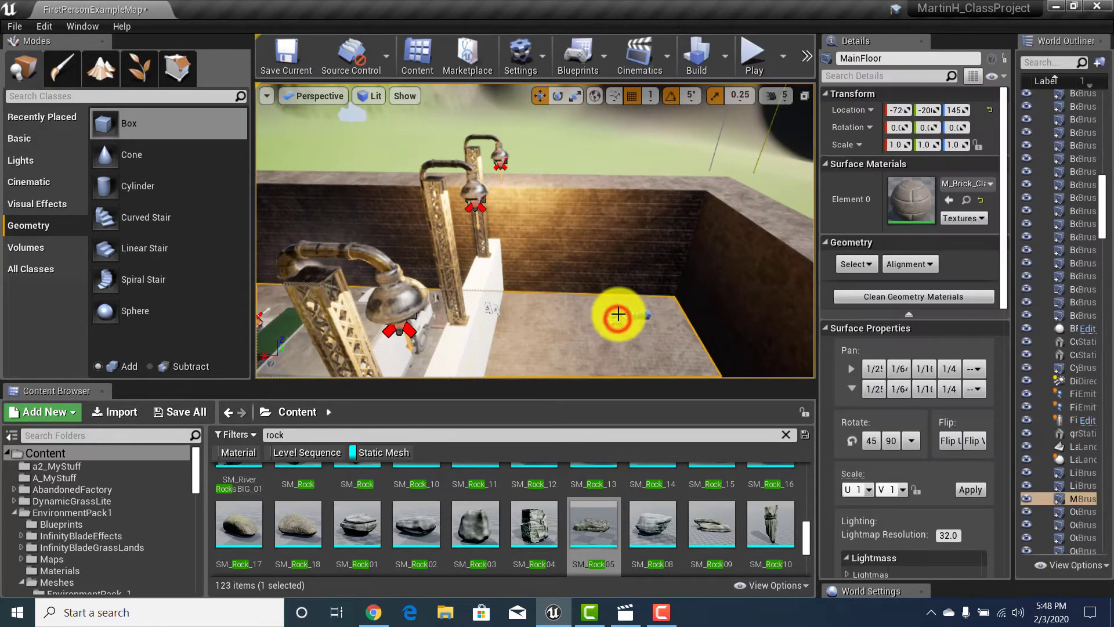
pyautogui.click(620, 311)
pyautogui.press('f')
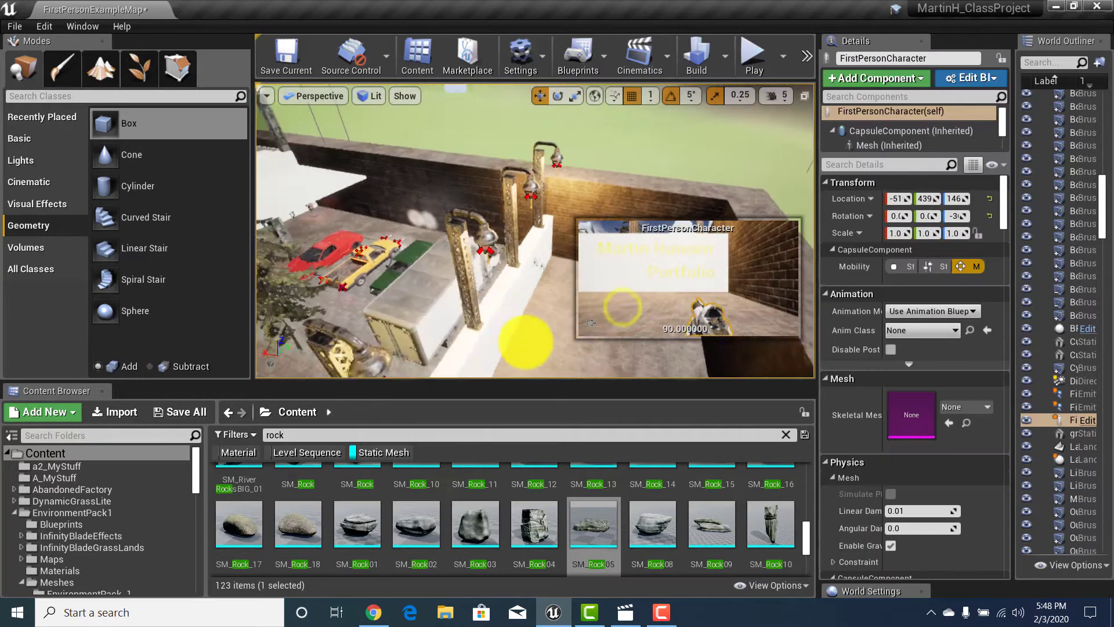
pyautogui.moveTo(556, 228); pyautogui.dragTo(718, 50)
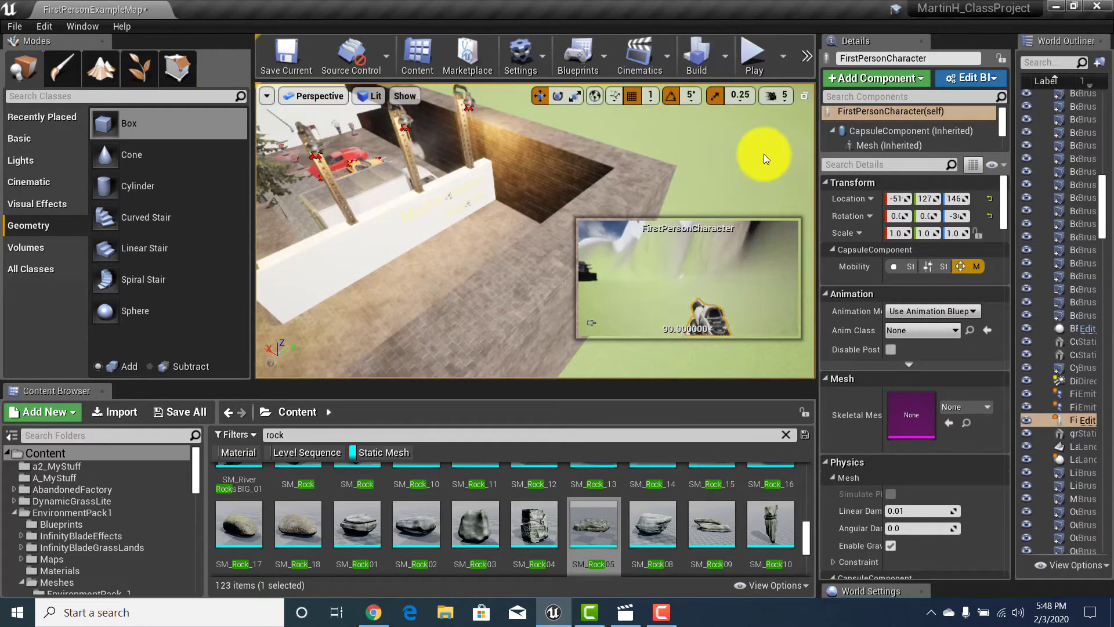
# Position the FirstPersonCharacter on the grass right beside the cave-entrance hole, then select the landscape.
pyautogui.moveTo(695, 145); pyautogui.dragTo(715, 135, button='right')
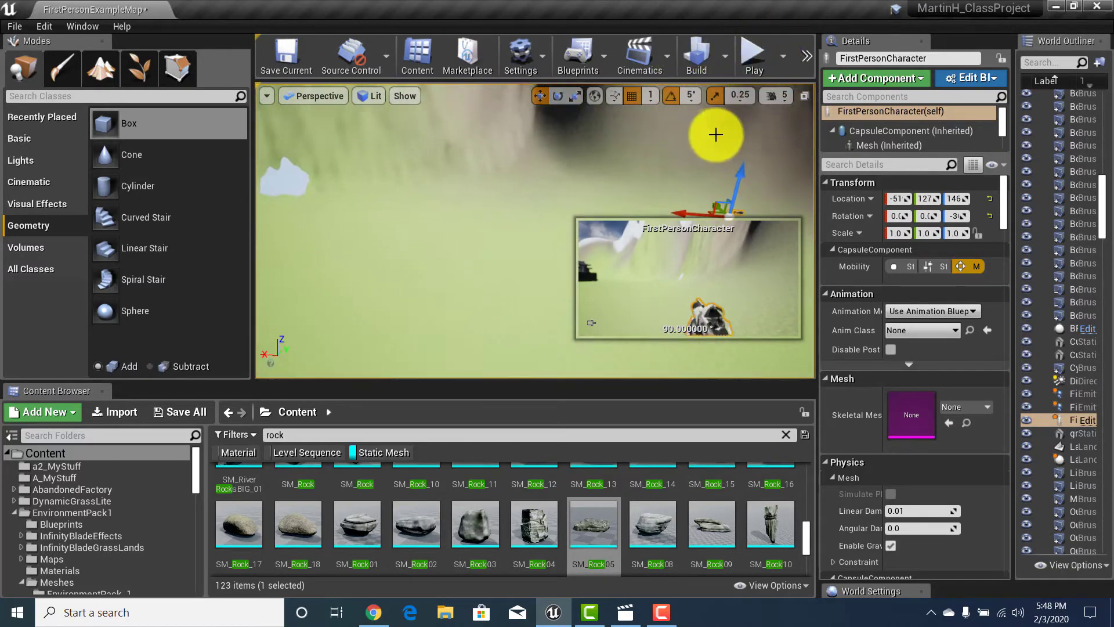
pyautogui.moveTo(696, 211); pyautogui.dragTo(465, 187)
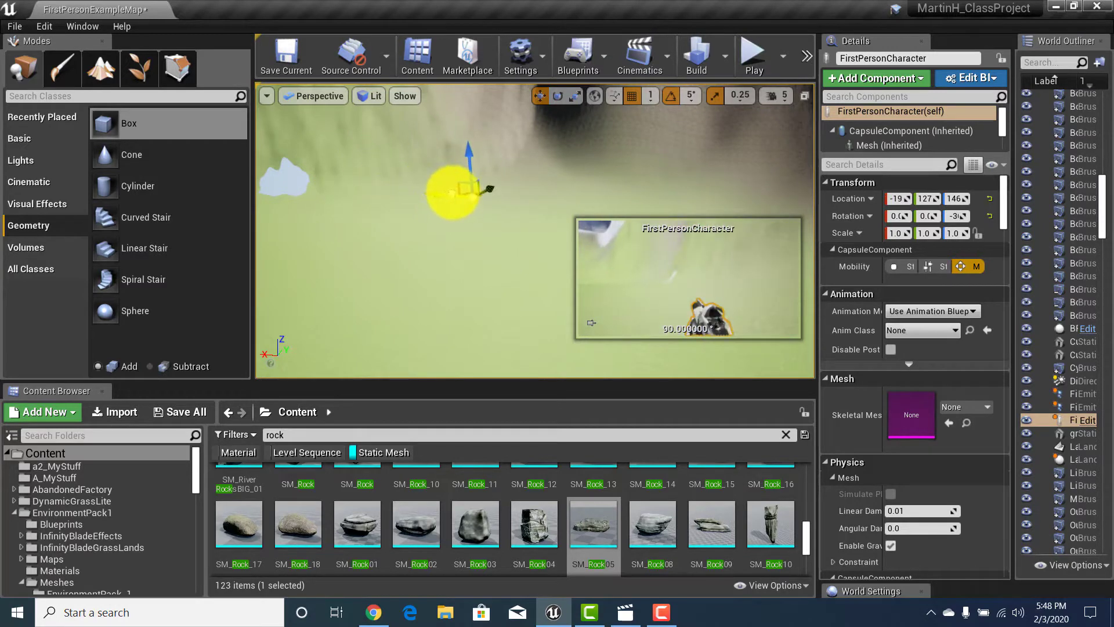
pyautogui.moveTo(497, 185); pyautogui.dragTo(513, 178, button='right')
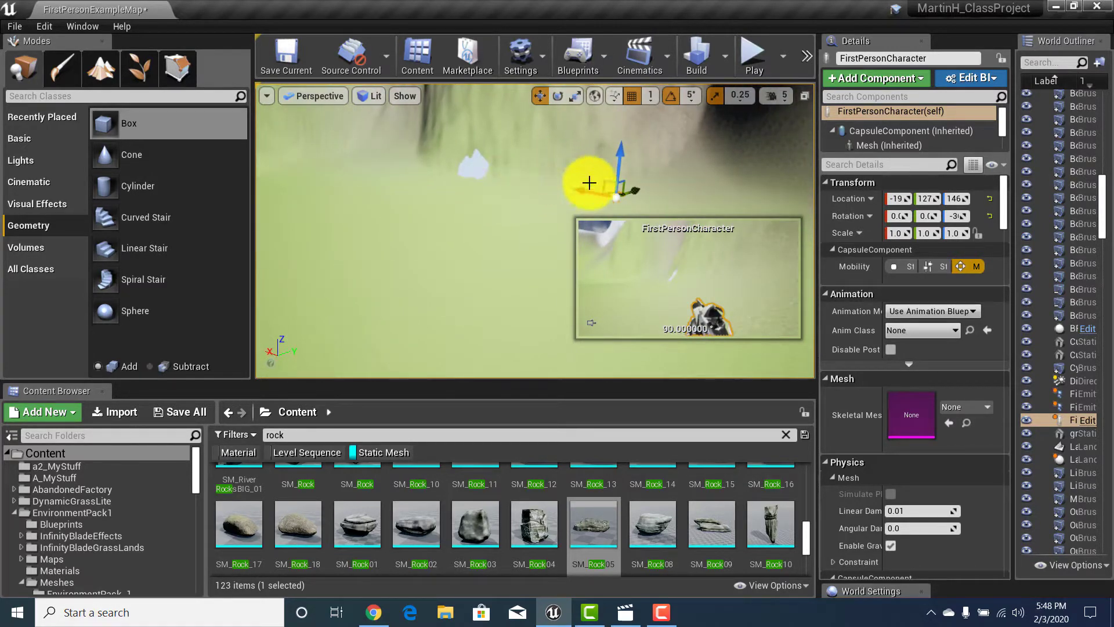
pyautogui.moveTo(638, 189); pyautogui.dragTo(540, 206)
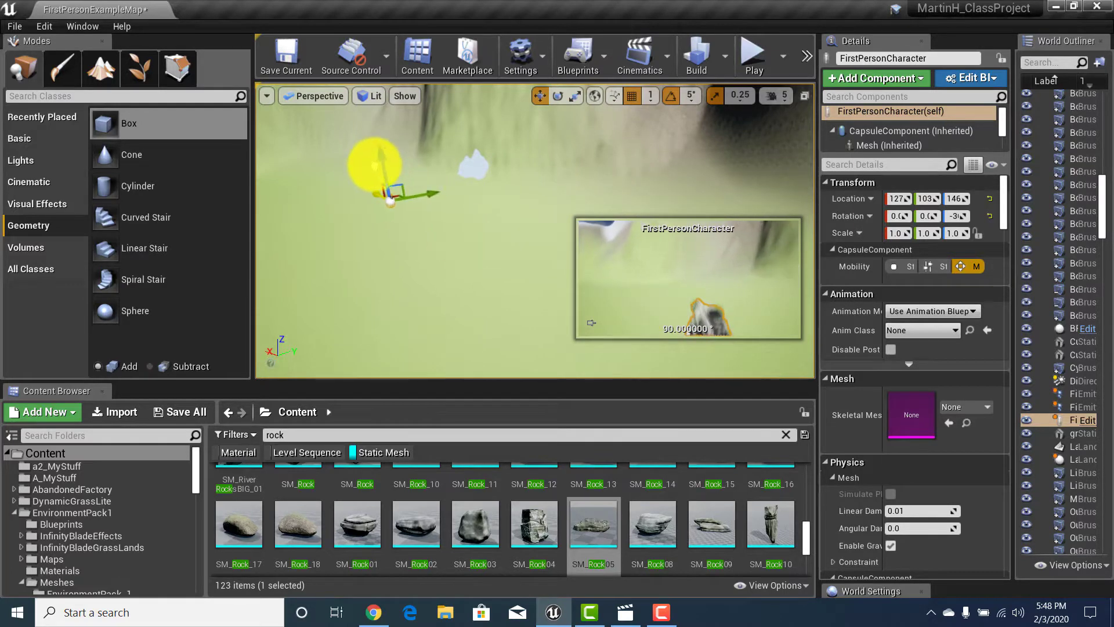
pyautogui.moveTo(434, 187); pyautogui.dragTo(466, 185)
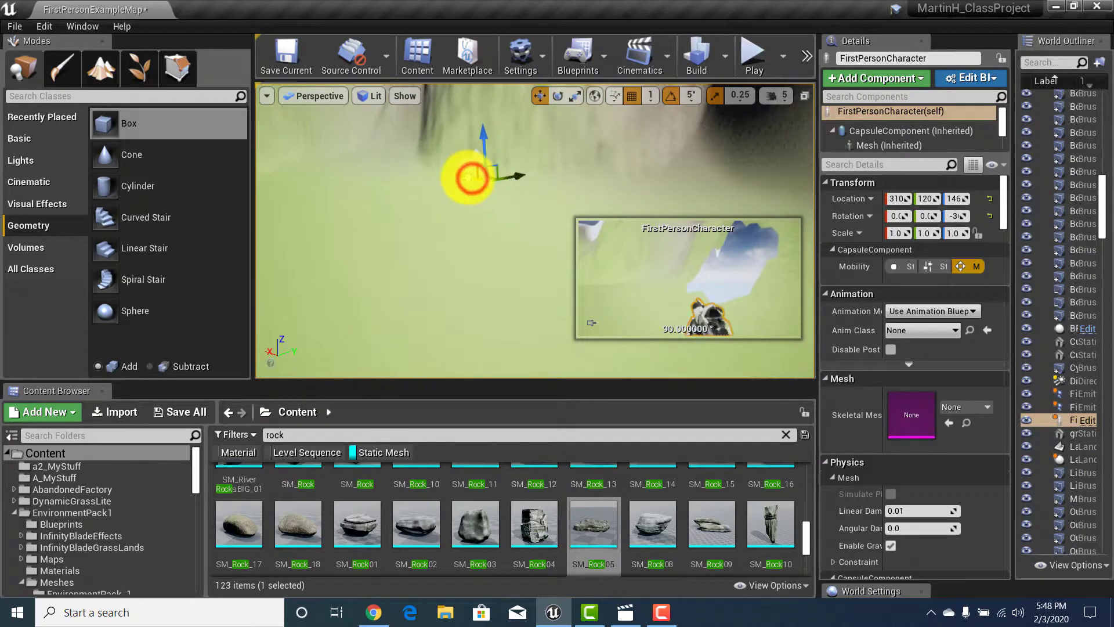
pyautogui.moveTo(496, 192); pyautogui.dragTo(454, 200, button='right')
pyautogui.click(321, 282)
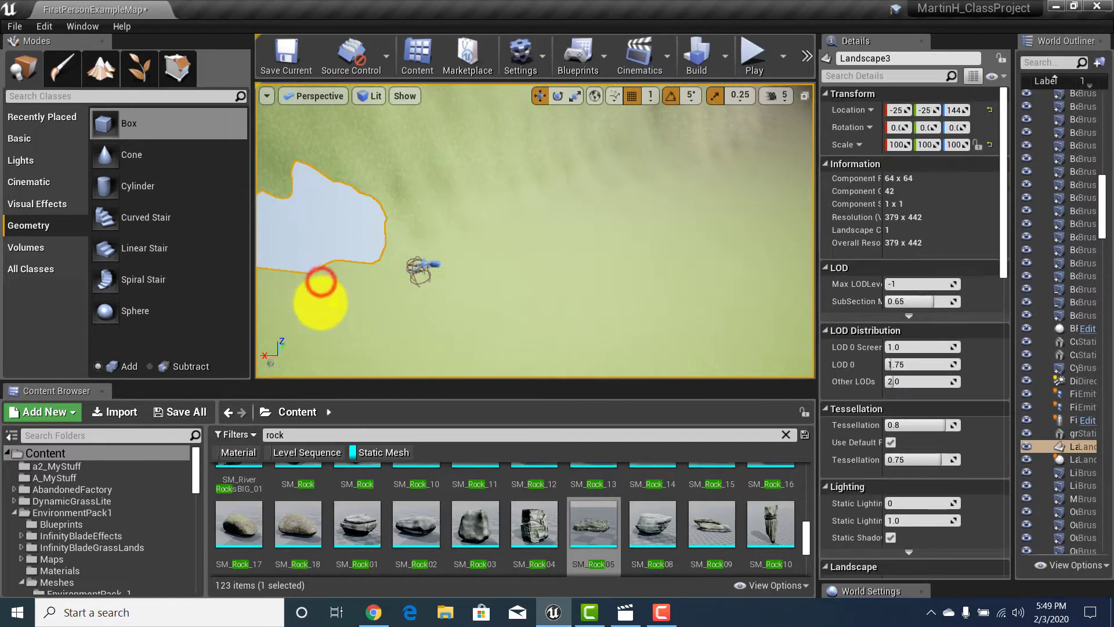
pyautogui.moveTo(331, 301); pyautogui.dragTo(409, 286, button='right')
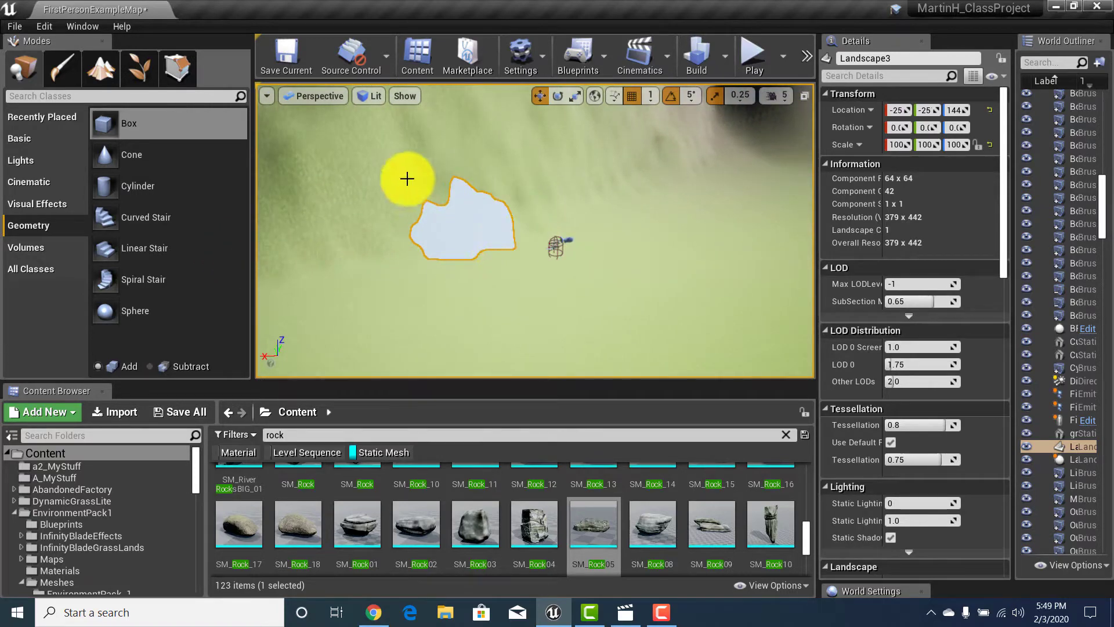
# Clear the rock search and remove the Static Mesh filter so that the Content folder lists all its subfolders.
pyautogui.moveTo(441, 208); pyautogui.dragTo(574, 297, button='right')
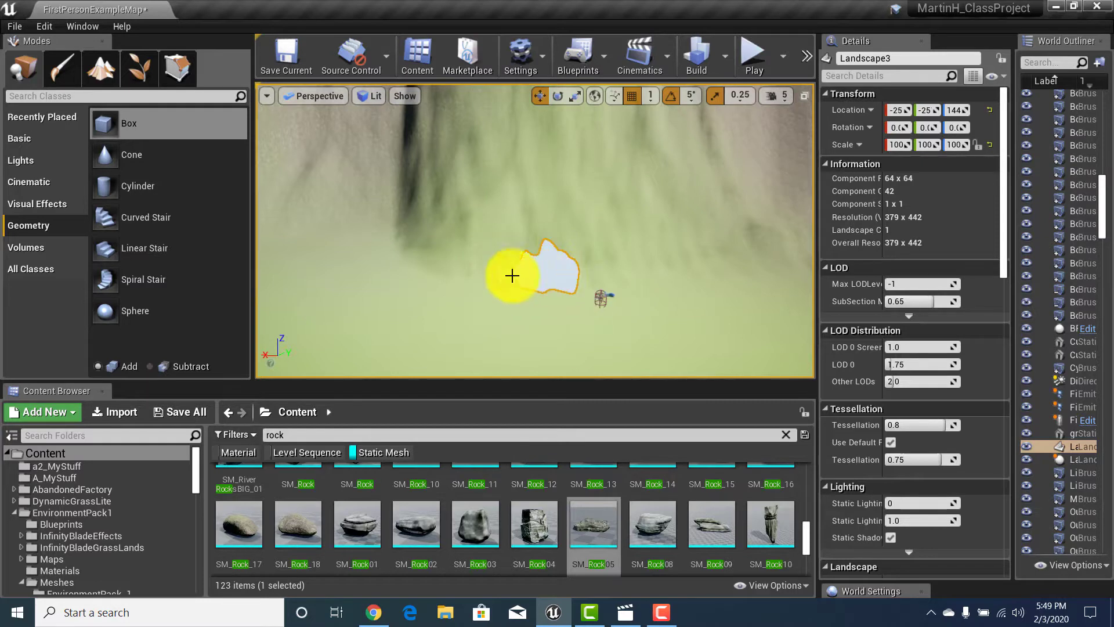
pyautogui.click(309, 418)
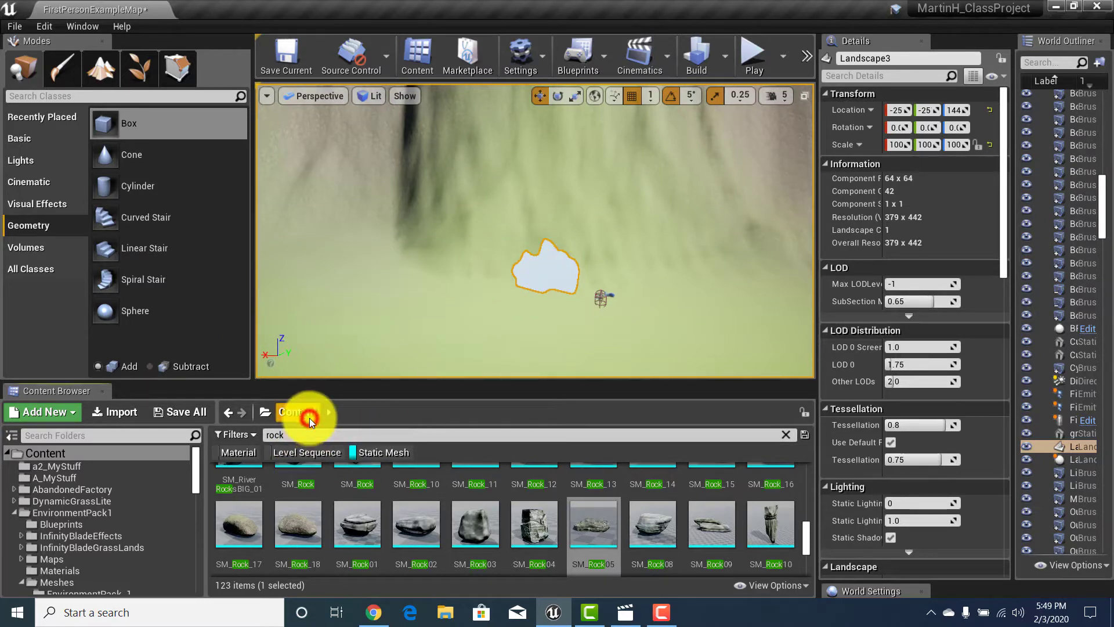
pyautogui.click(300, 439)
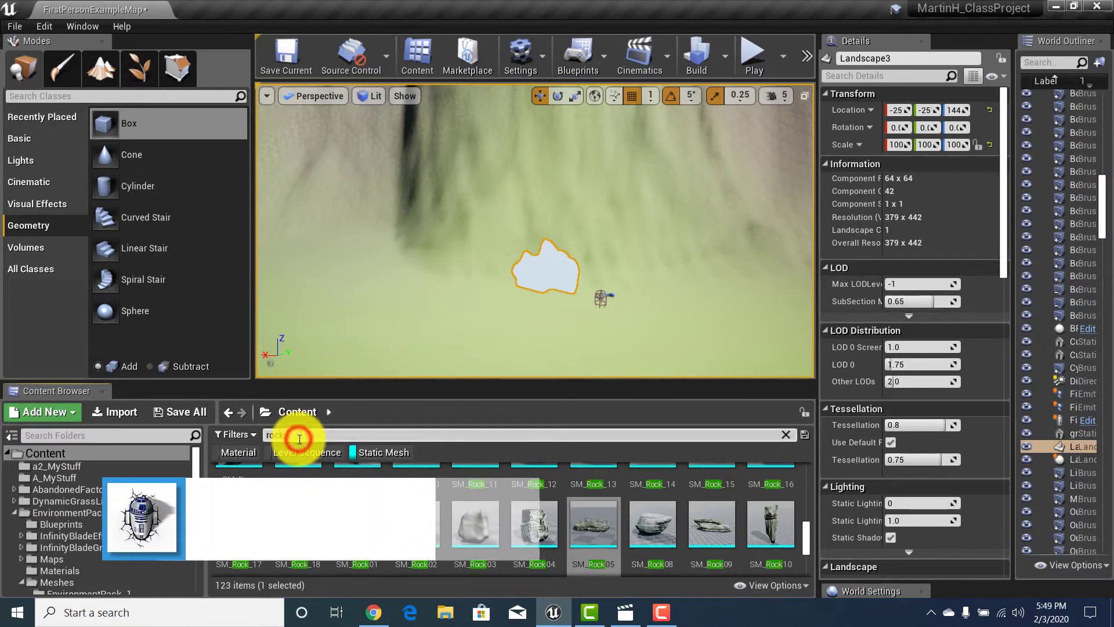
pyautogui.press('BackSpace')
pyautogui.press('BackSpace')
pyautogui.press('BackSpace')
pyautogui.press('BackSpace')
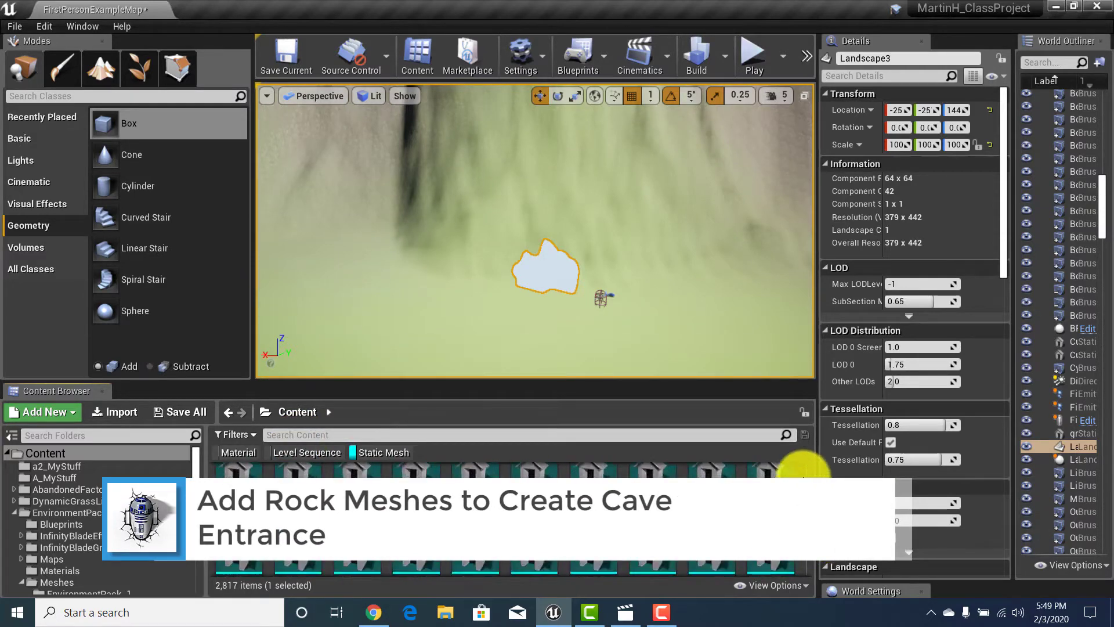
pyautogui.click(350, 446)
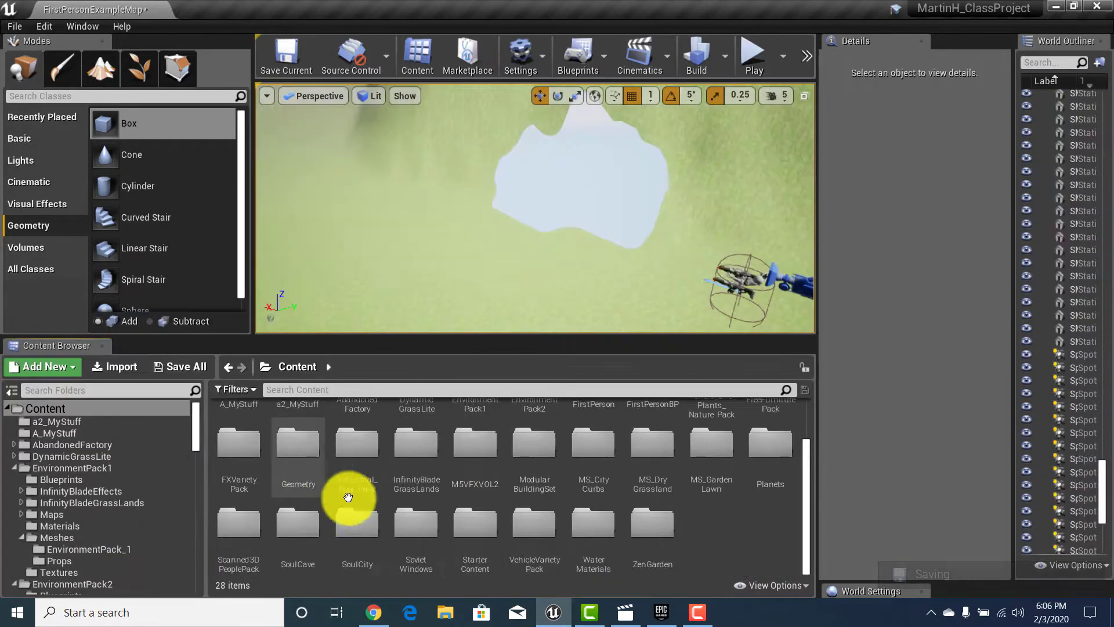
# Open the SoulCave/Environment/Meshes folder in the project content.
pyautogui.doubleClick(304, 534)
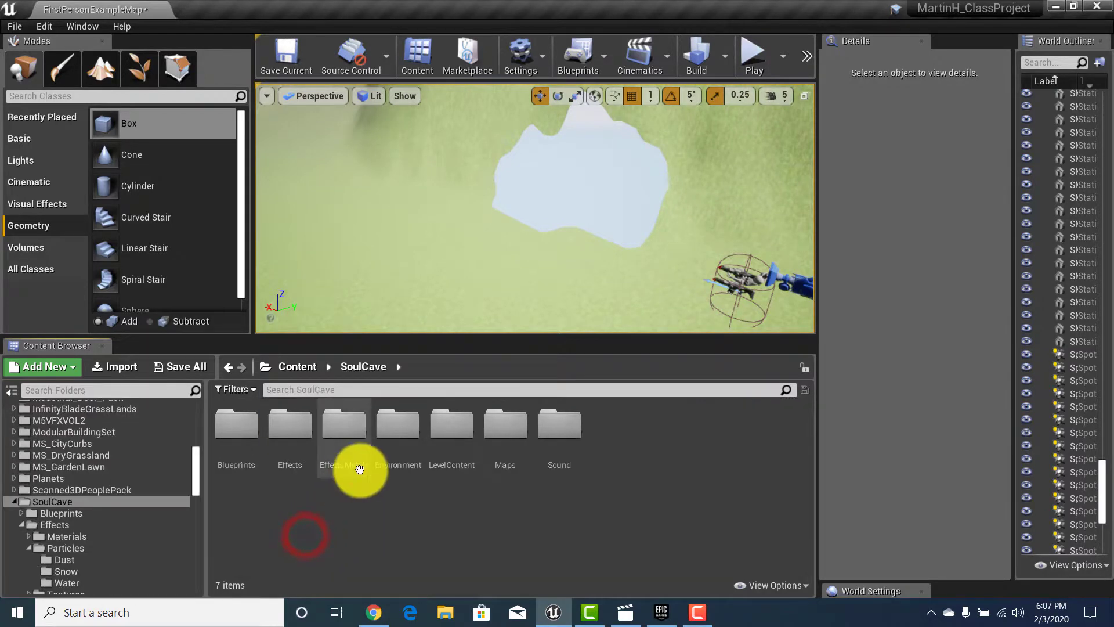
pyautogui.doubleClick(402, 426)
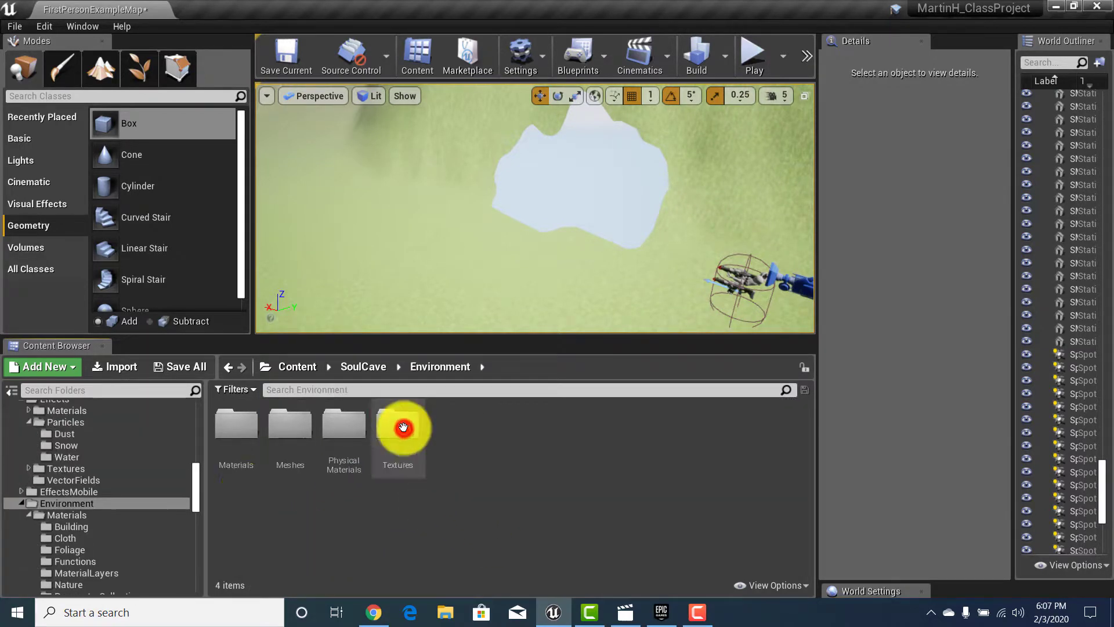
pyautogui.doubleClick(293, 428)
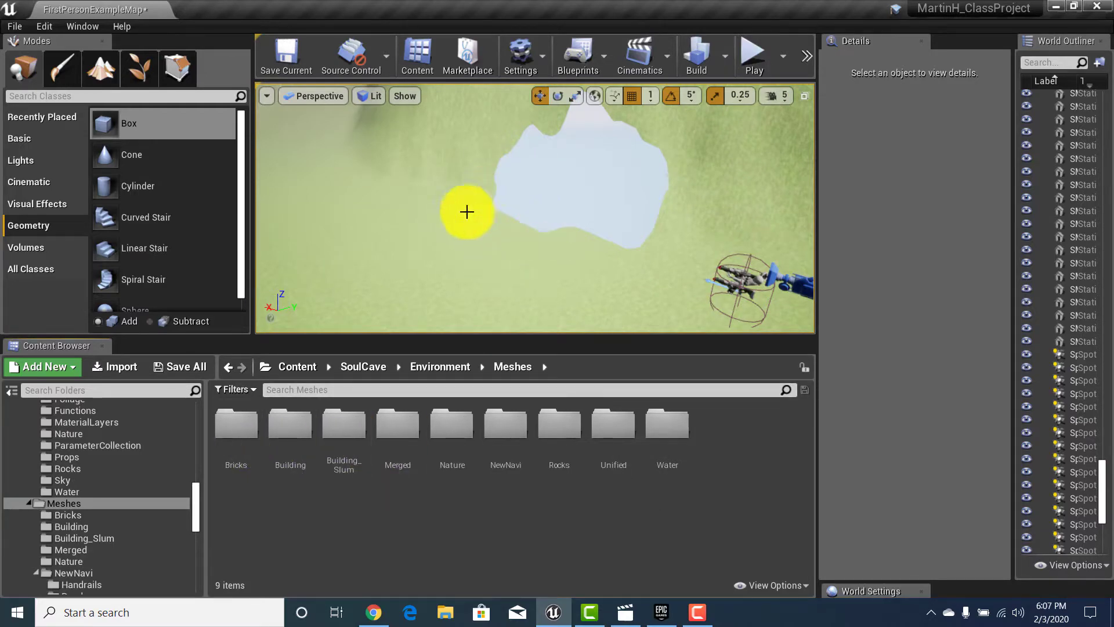
# Try out the SM_Cave_Floor_Stairs_Quarter mesh from the Building folder on the grass near the cave hole and delete it.
pyautogui.doubleClick(284, 436)
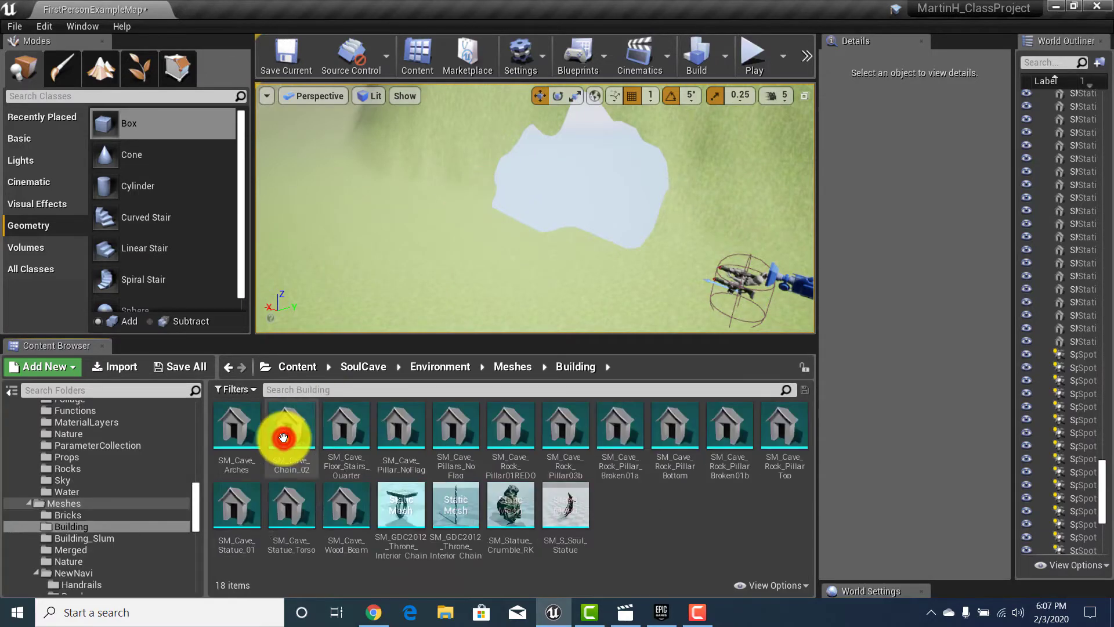
pyautogui.click(335, 424)
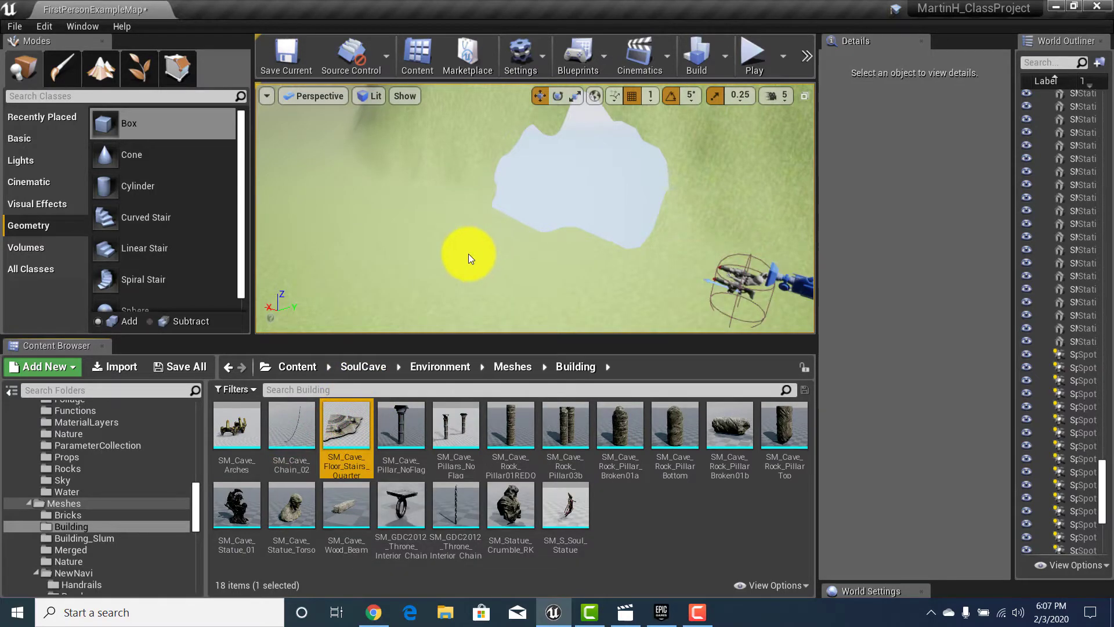
pyautogui.click(402, 229)
pyautogui.moveTo(431, 271); pyautogui.dragTo(547, 168, button='right')
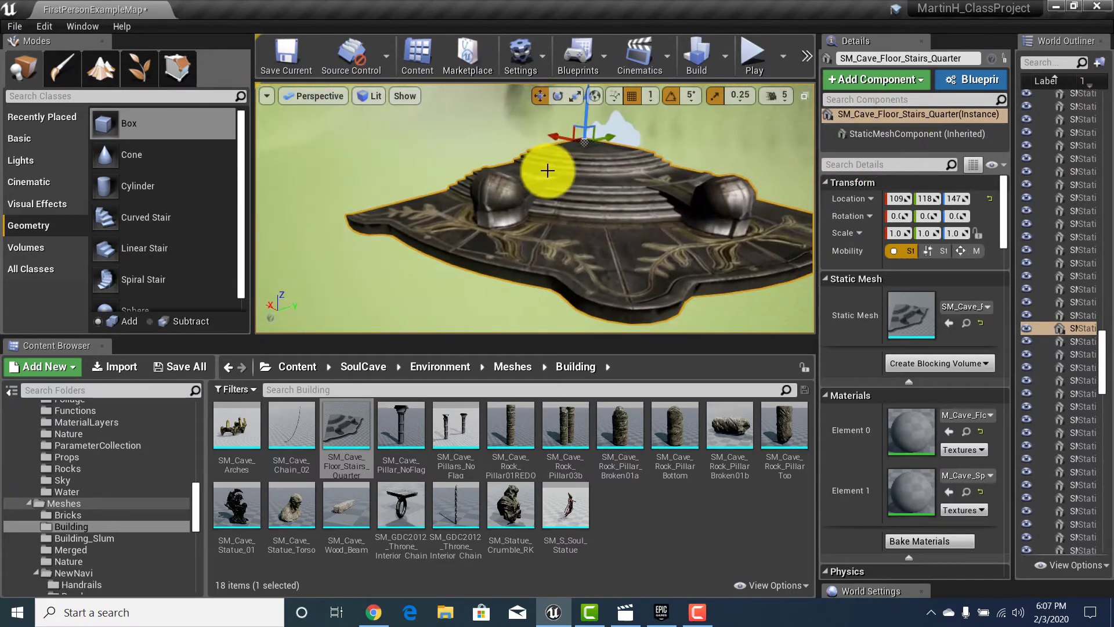
pyautogui.press('Delete')
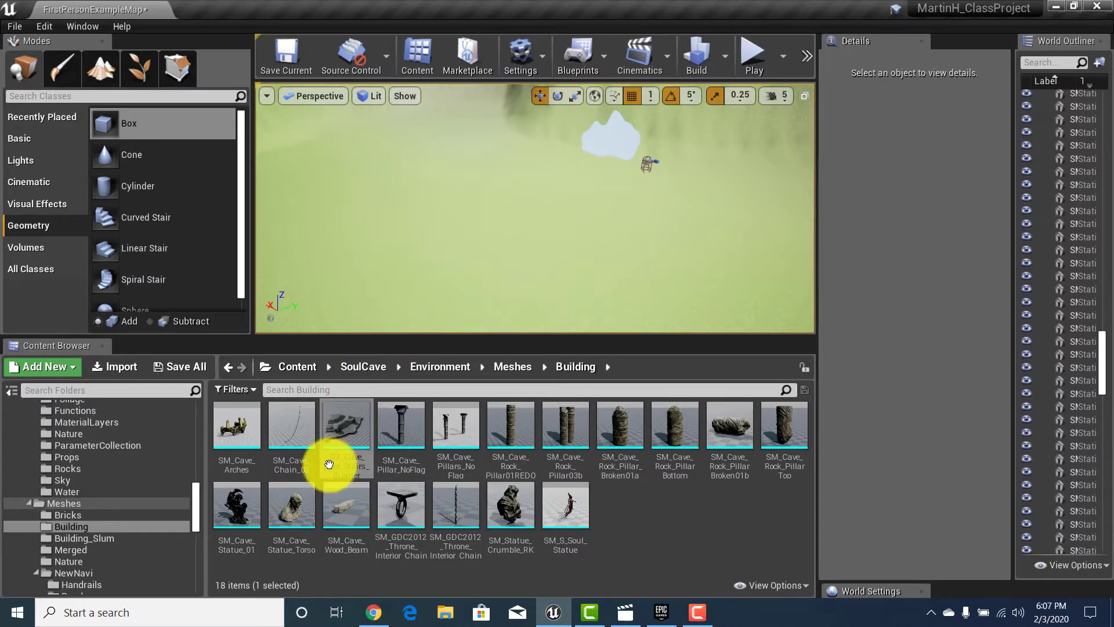
# Place the SM_Cave_Rock_Flat01 mesh from the Meshes/Rocks folder on the grass in front of the cave hole.
pyautogui.click(511, 367)
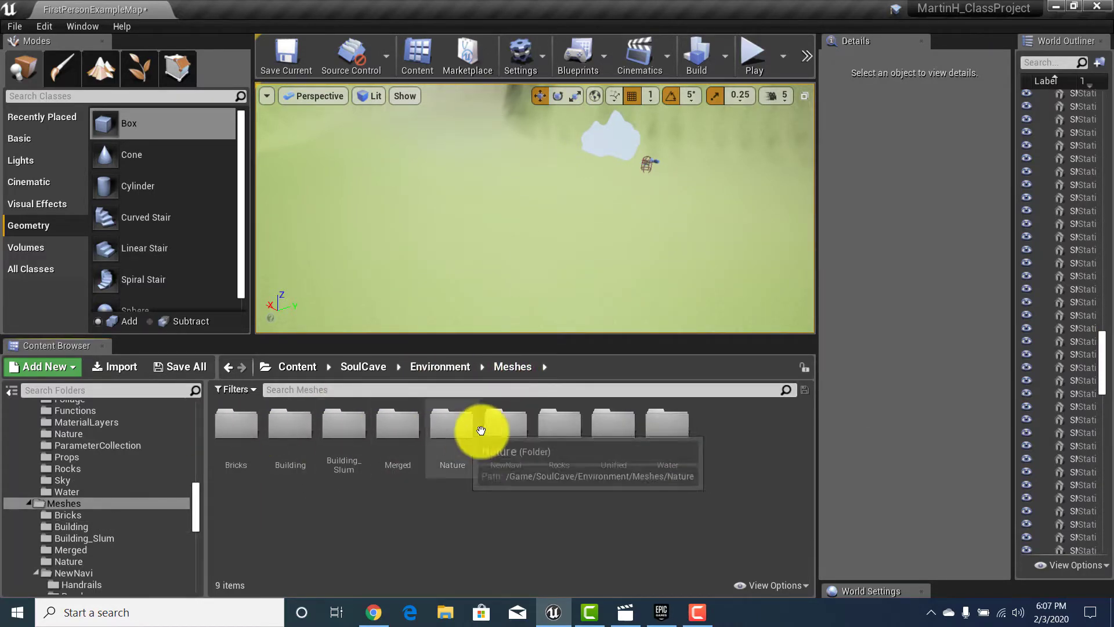
pyautogui.doubleClick(577, 440)
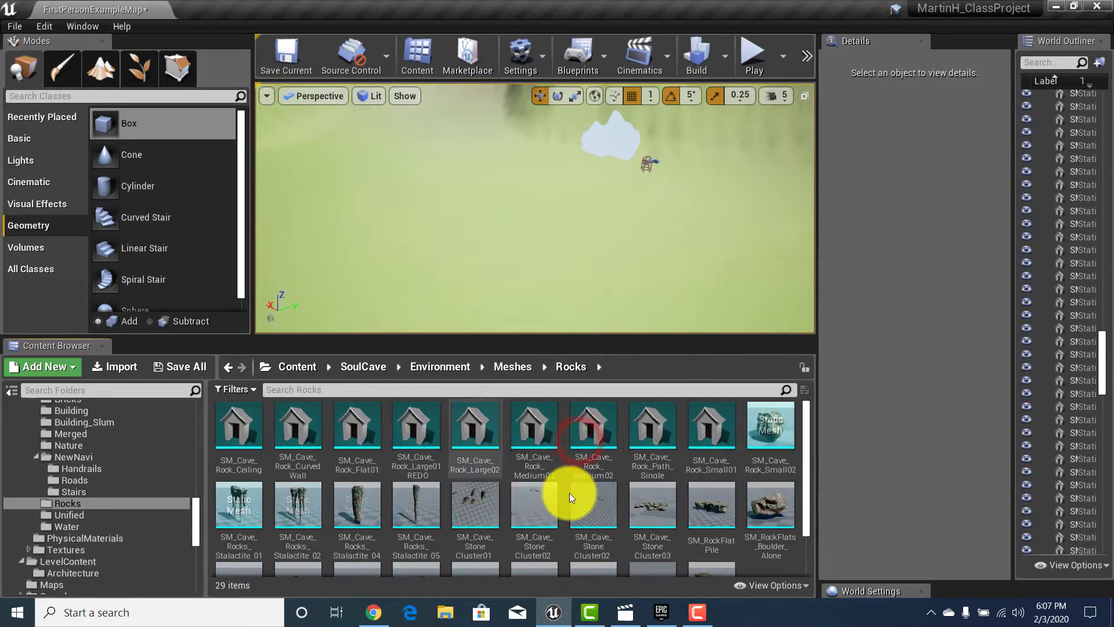
pyautogui.moveTo(366, 420)
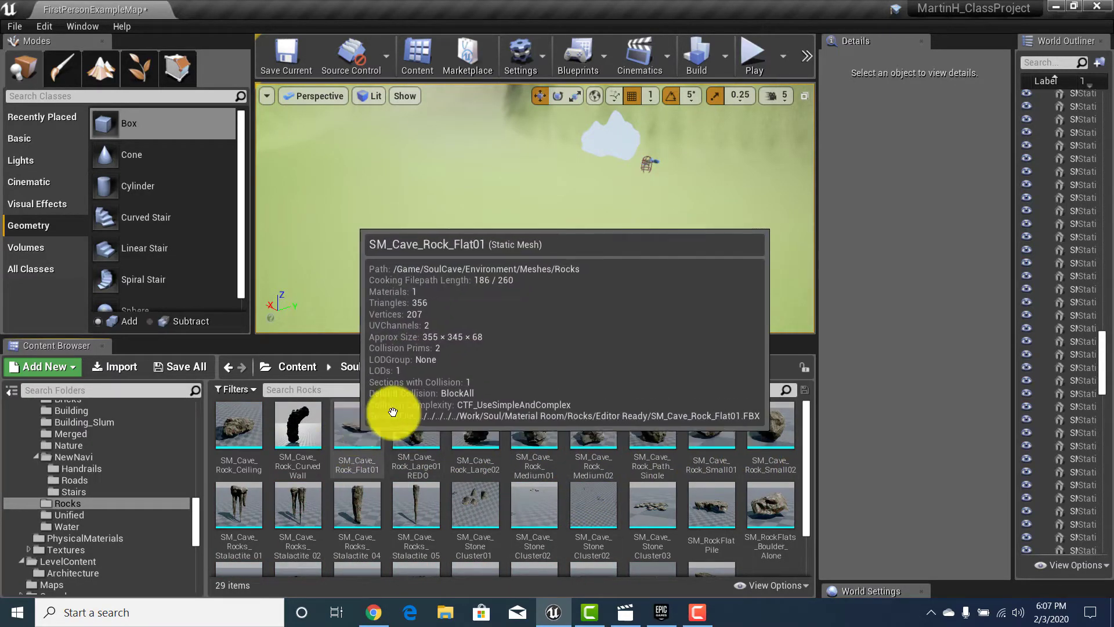
pyautogui.click(355, 430)
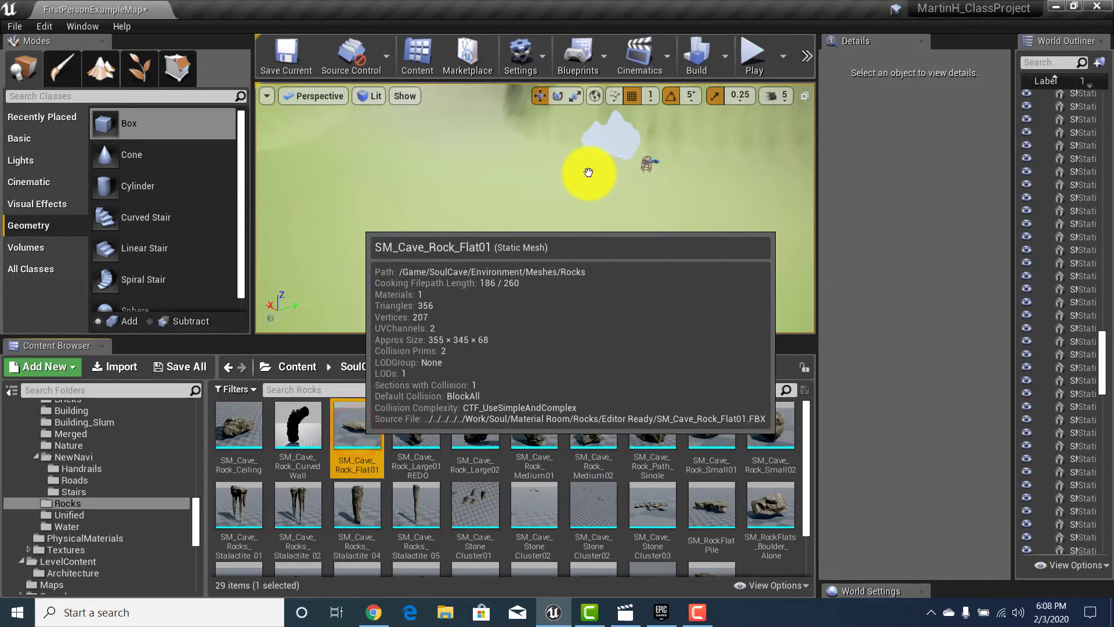
pyautogui.moveTo(586, 175); pyautogui.dragTo(586, 175)
pyautogui.moveTo(576, 184); pyautogui.dragTo(771, 168, button='right')
pyautogui.moveTo(492, 168); pyautogui.dragTo(584, 231, button='right')
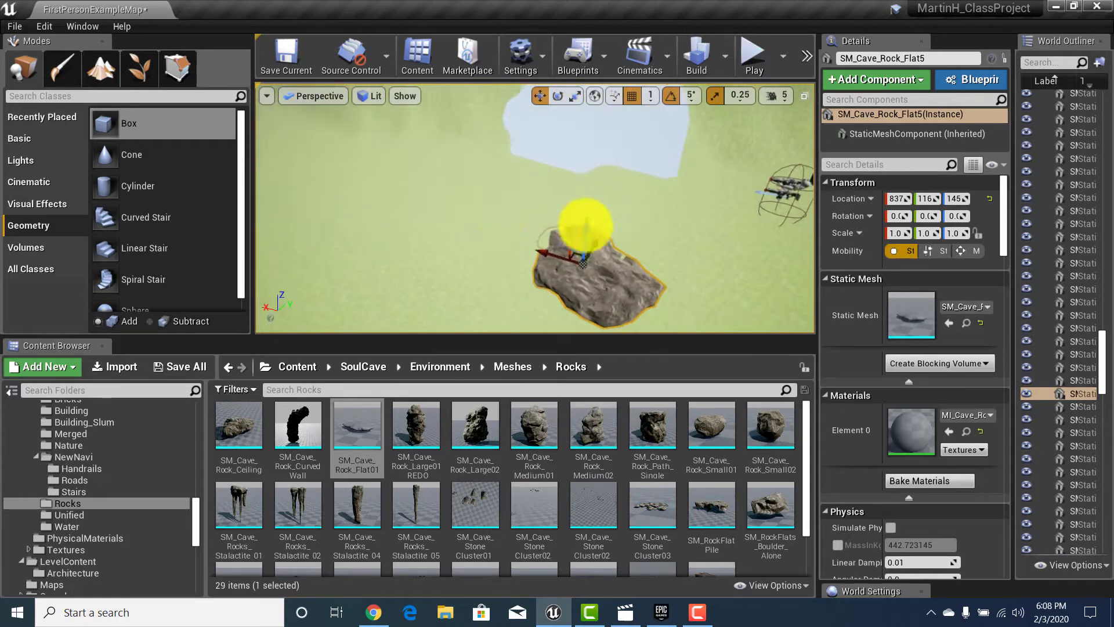
# Move the flat rock to the lower edge of the cave hole and scale it uniformly to 2.0.
pyautogui.moveTo(557, 252)
pyautogui.mouseDown()
pyautogui.moveTo(449, 199)
pyautogui.moveTo(525, 143)
pyautogui.mouseUp()
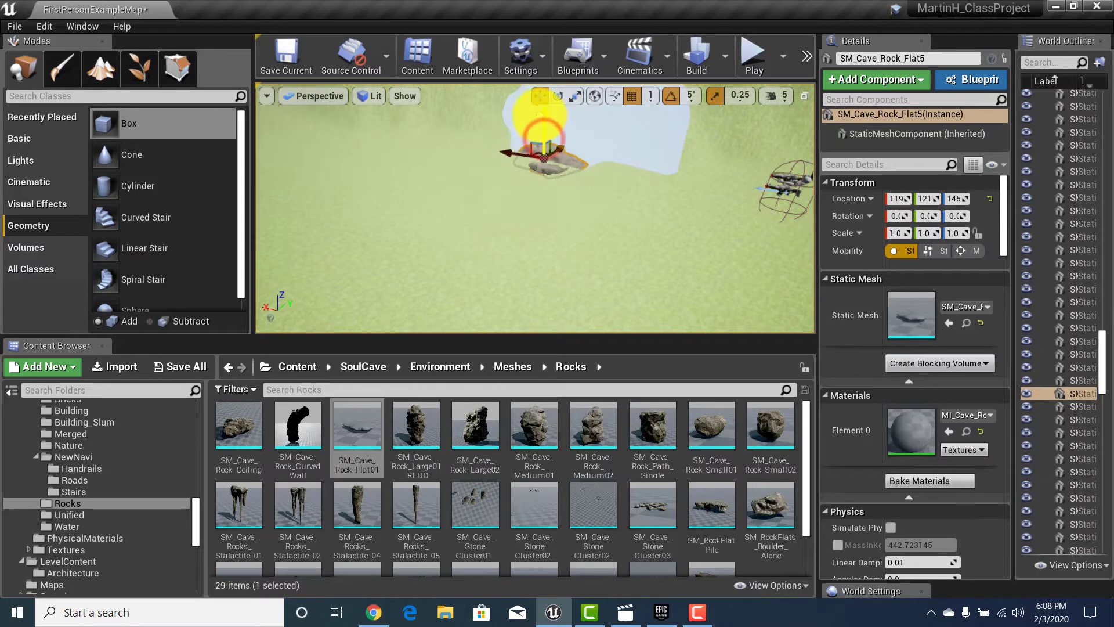
pyautogui.moveTo(553, 156)
pyautogui.mouseDown(button='right')
pyautogui.moveTo(622, 129)
pyautogui.moveTo(660, 130)
pyautogui.moveTo(656, 149)
pyautogui.moveTo(548, 258)
pyautogui.mouseUp(button='right')
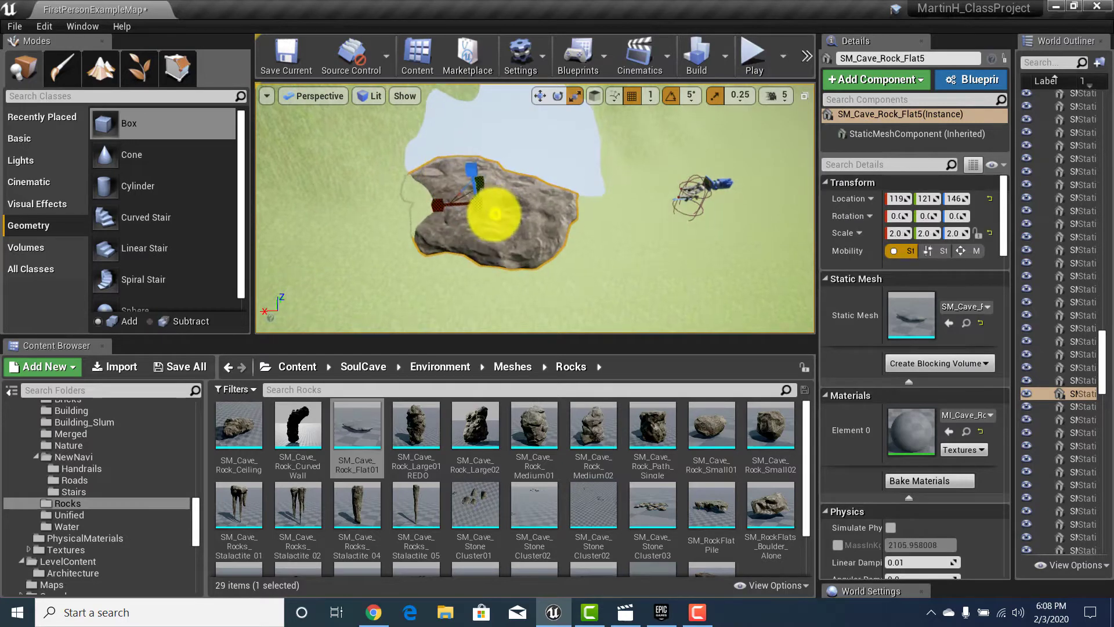
pyautogui.moveTo(494, 214)
pyautogui.mouseDown(button='right')
pyautogui.moveTo(386, 183)
pyautogui.moveTo(375, 209)
pyautogui.moveTo(425, 204)
pyautogui.moveTo(530, 269)
pyautogui.mouseUp(button='right')
pyautogui.press('w')
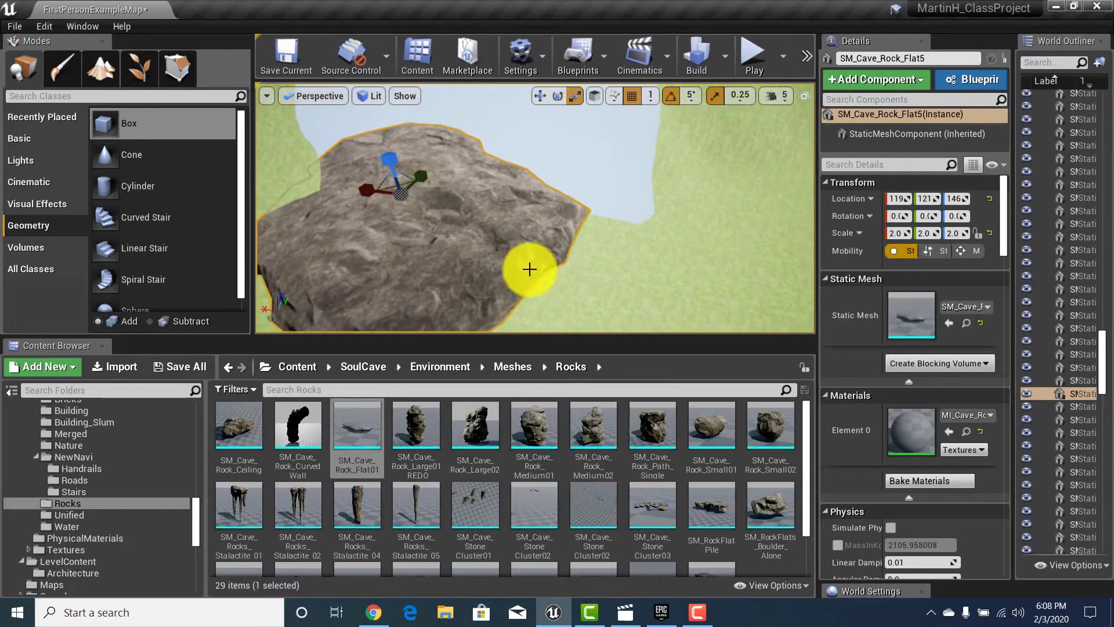
pyautogui.moveTo(467, 253); pyautogui.dragTo(205, 160, button='right')
pyautogui.press('s')
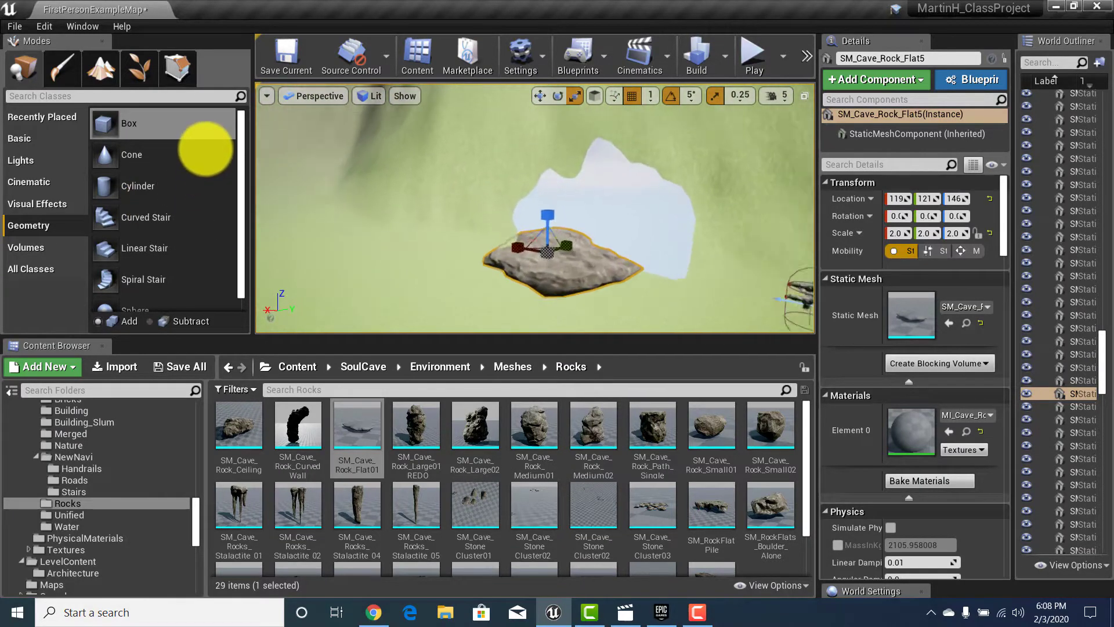
pyautogui.scroll(5, 479, 258)
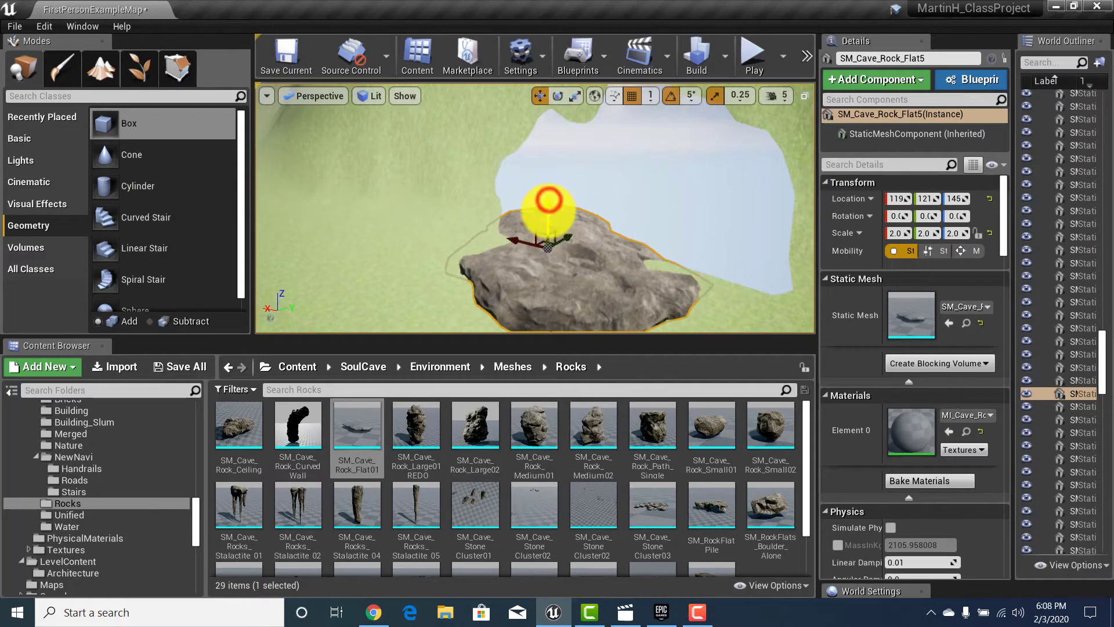
# Duplicate the flat rock beside the first one and rotate the copy about -155° around its vertical axis at the cave entrance.
pyautogui.moveTo(549, 200); pyautogui.dragTo(527, 243, button='right')
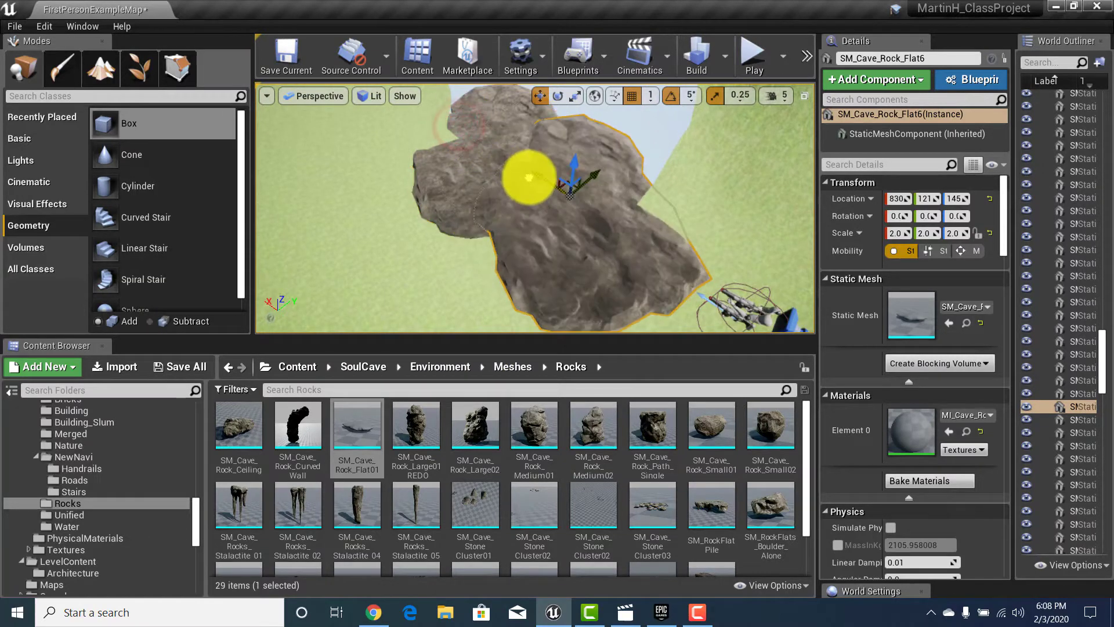
pyautogui.moveTo(537, 175); pyautogui.dragTo(496, 167, button='right')
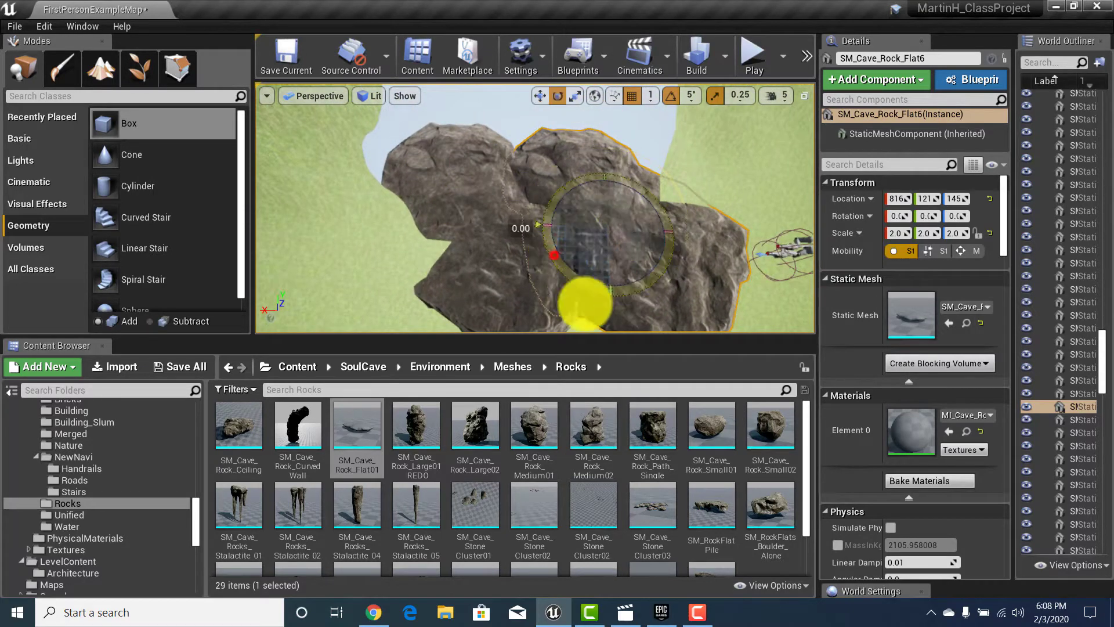
pyautogui.moveTo(585, 303); pyautogui.dragTo(1027, 318)
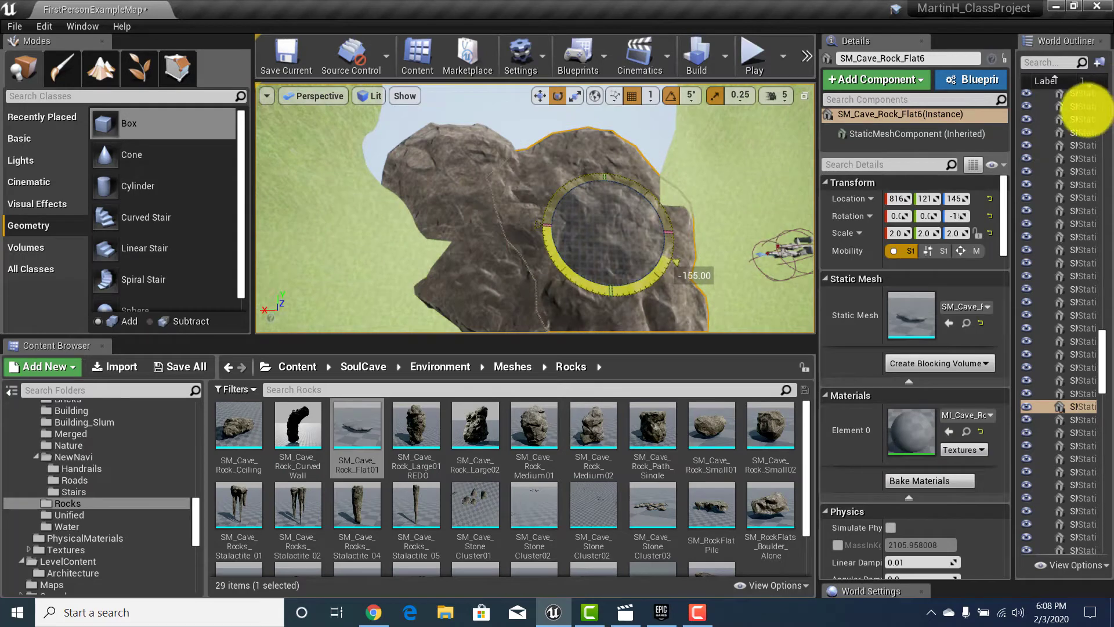
pyautogui.moveTo(441, 264); pyautogui.dragTo(271, 94, button='right')
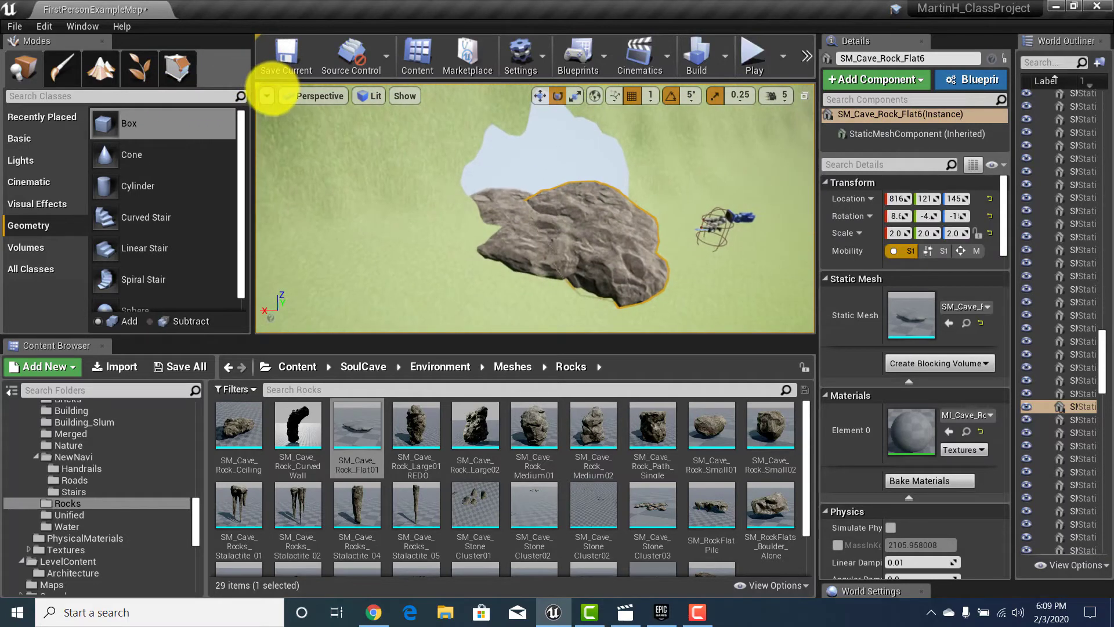
# Play the level to test walking over the rocks at the cave entrance, and return to the editor.
pyautogui.click(763, 50)
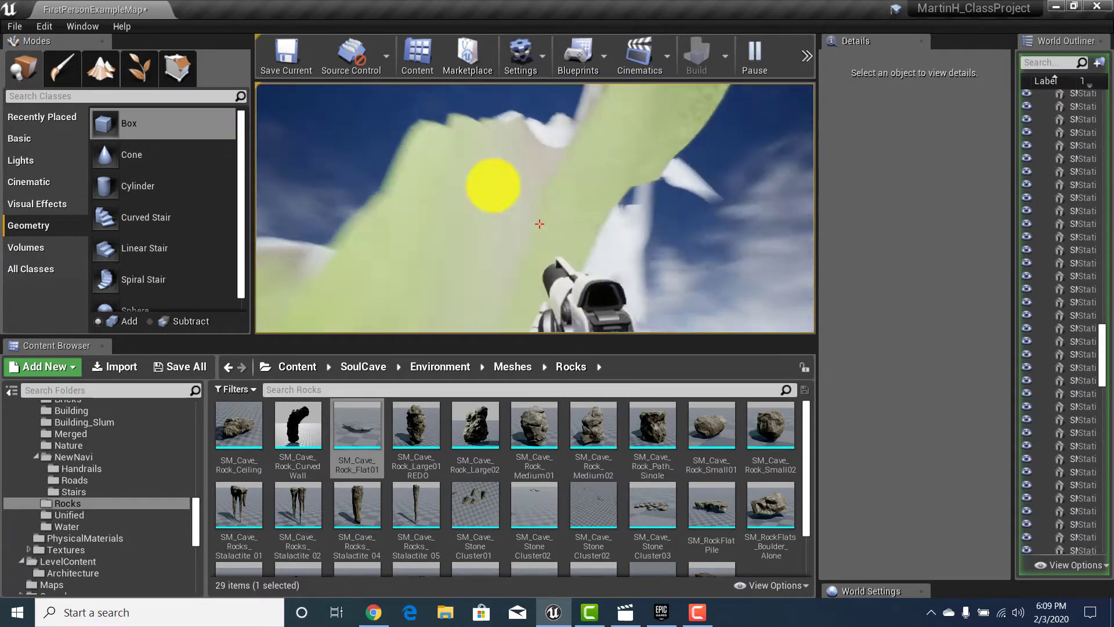
pyautogui.press('Escape')
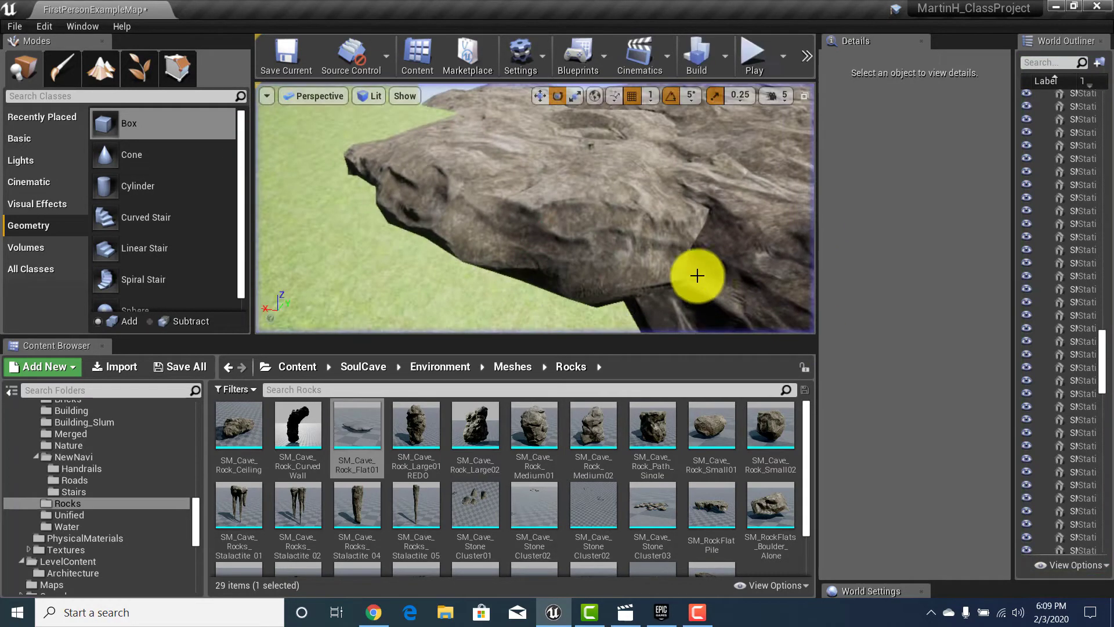
pyautogui.moveTo(626, 157)
pyautogui.mouseDown(button='right')
pyautogui.moveTo(575, 199)
pyautogui.moveTo(495, 170)
pyautogui.moveTo(461, 141)
pyautogui.moveTo(425, 200)
pyautogui.moveTo(453, 186)
pyautogui.mouseUp(button='right')
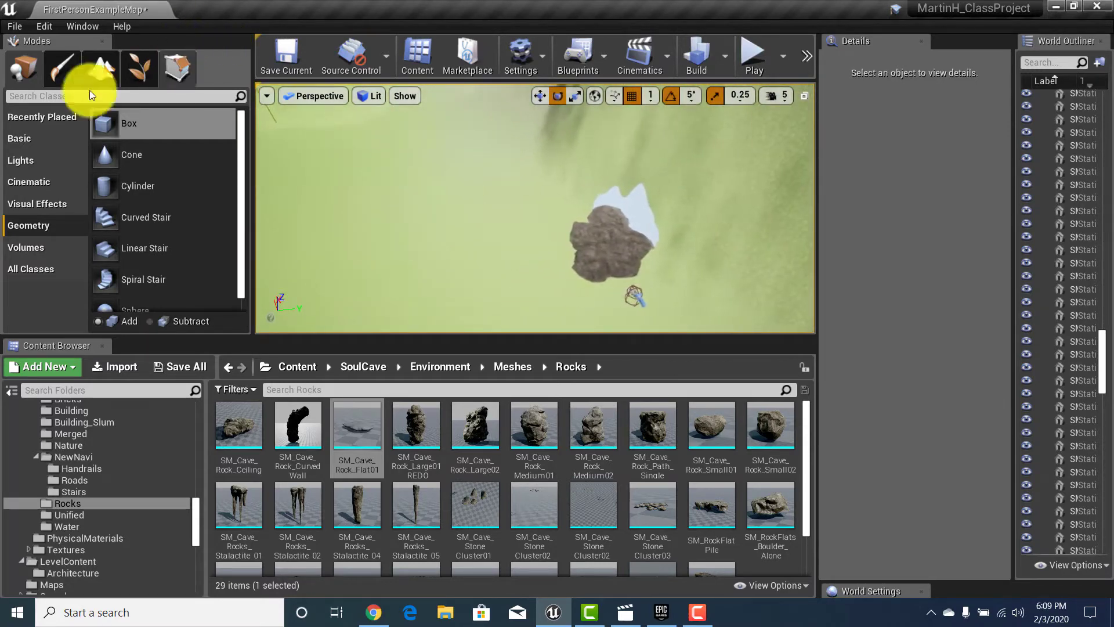
# Add an additive Box brush on the grass beside the entrance rocks and set its Z size to 10.
pyautogui.moveTo(100, 118); pyautogui.dragTo(568, 285)
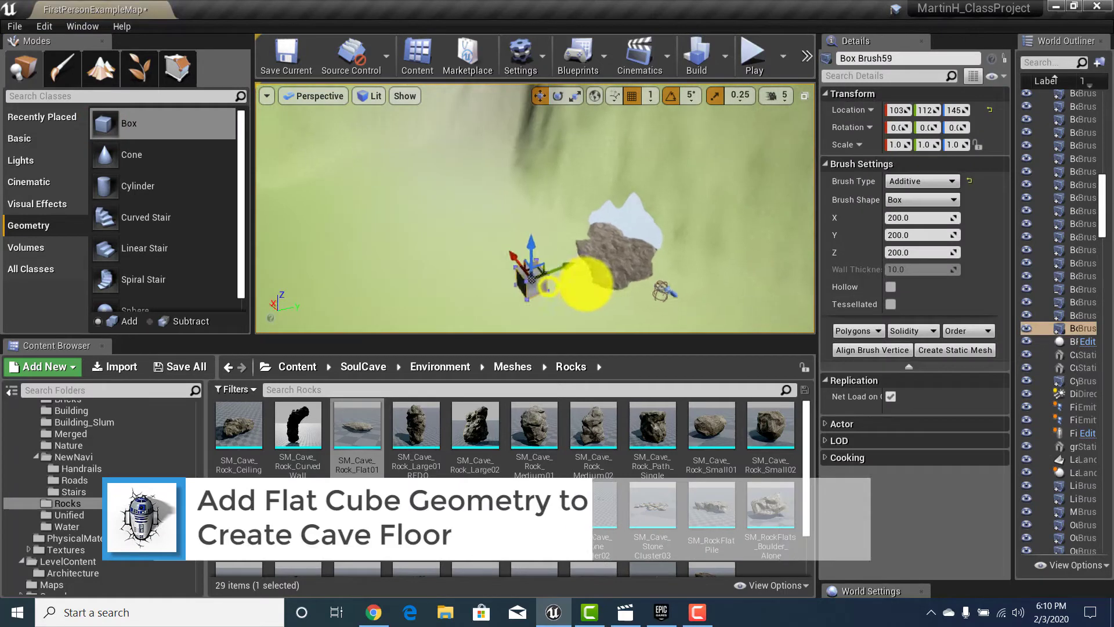
pyautogui.click(909, 250)
pyautogui.write('1')
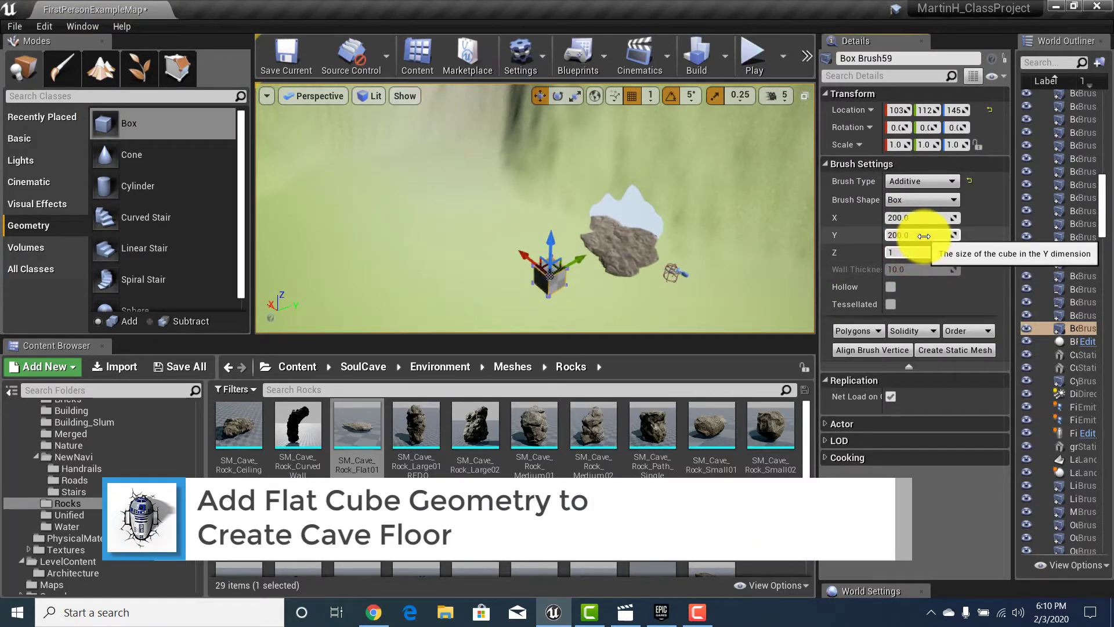
pyautogui.write('0')
pyautogui.press('Return')
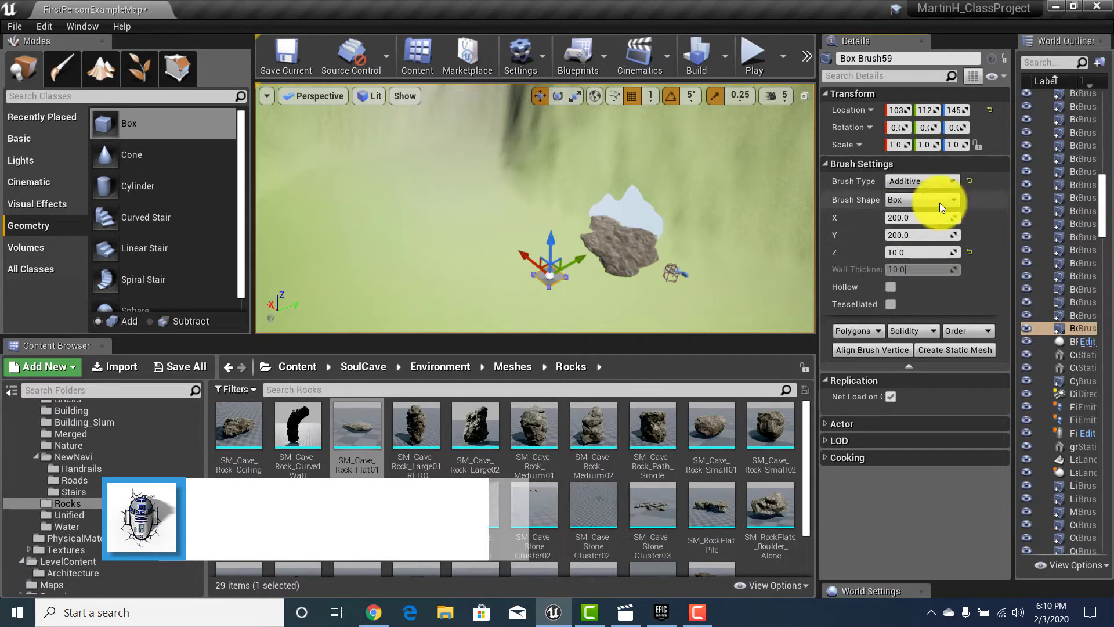
# Set the box brush's X and Y sizes to 3000 each for the cave floor.
pyautogui.click(914, 218)
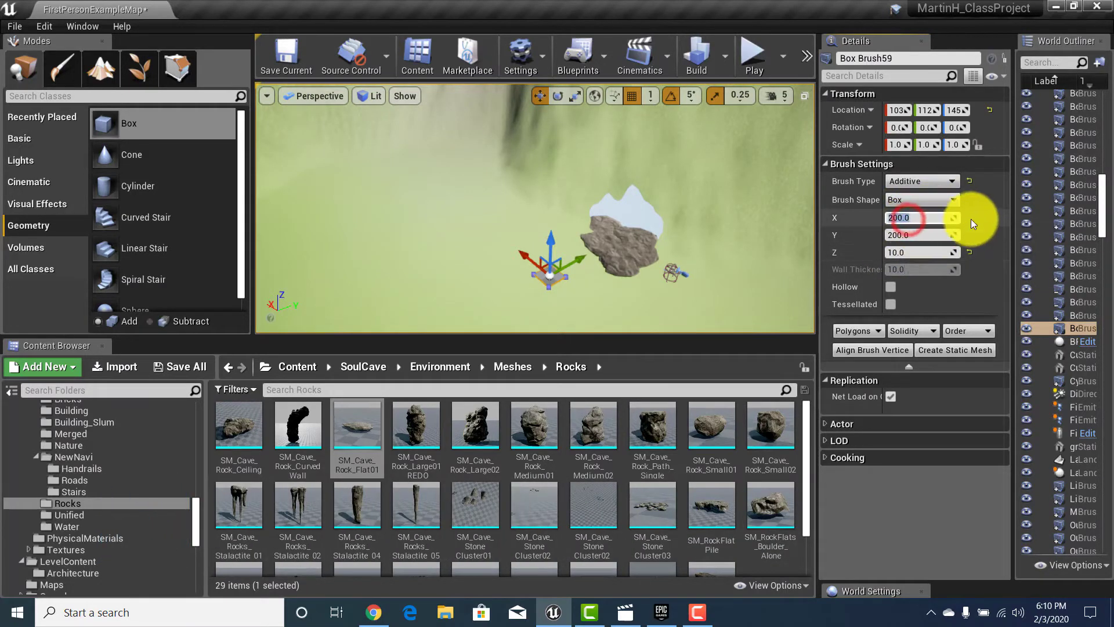
pyautogui.write('3000')
pyautogui.press('Tab')
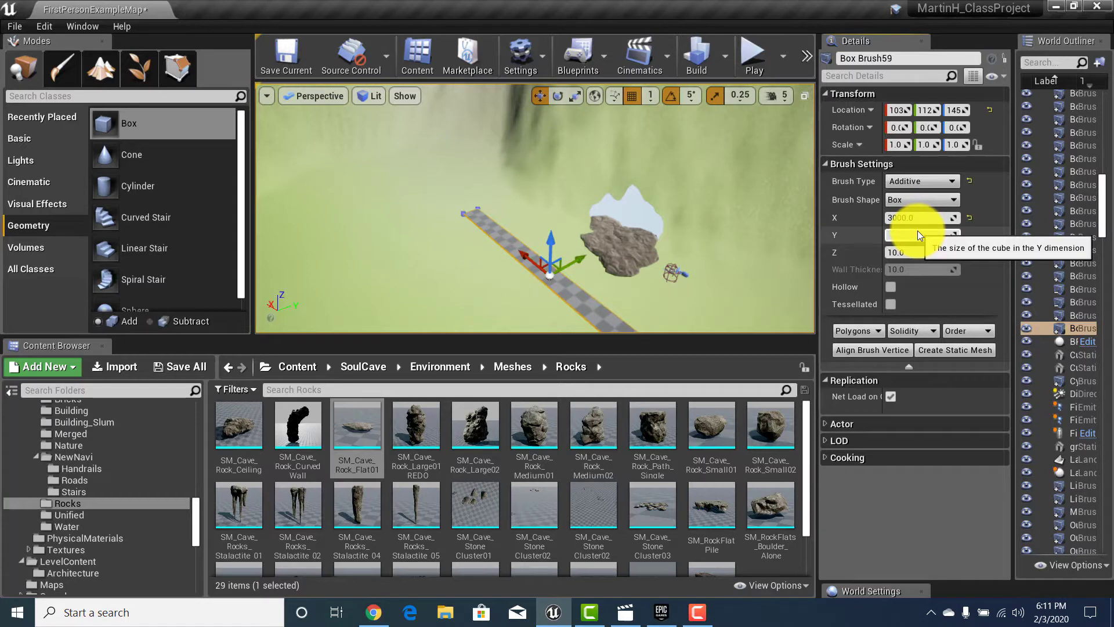
pyautogui.write('3000')
pyautogui.press('Tab')
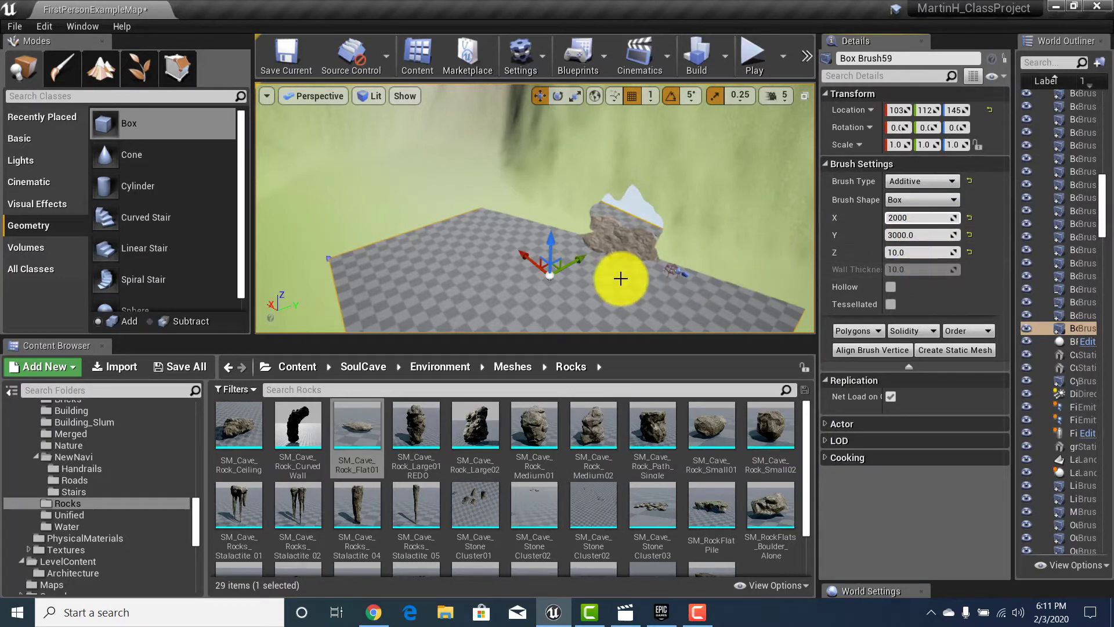
# Set the box brush's X size to 2000 and move the brush so the floor meets the back of the entrance rocks.
pyautogui.press('Return')
pyautogui.moveTo(422, 281)
pyautogui.mouseDown()
pyautogui.moveTo(527, 291)
pyautogui.moveTo(525, 301)
pyautogui.moveTo(525, 239)
pyautogui.moveTo(685, 206)
pyautogui.mouseUp()
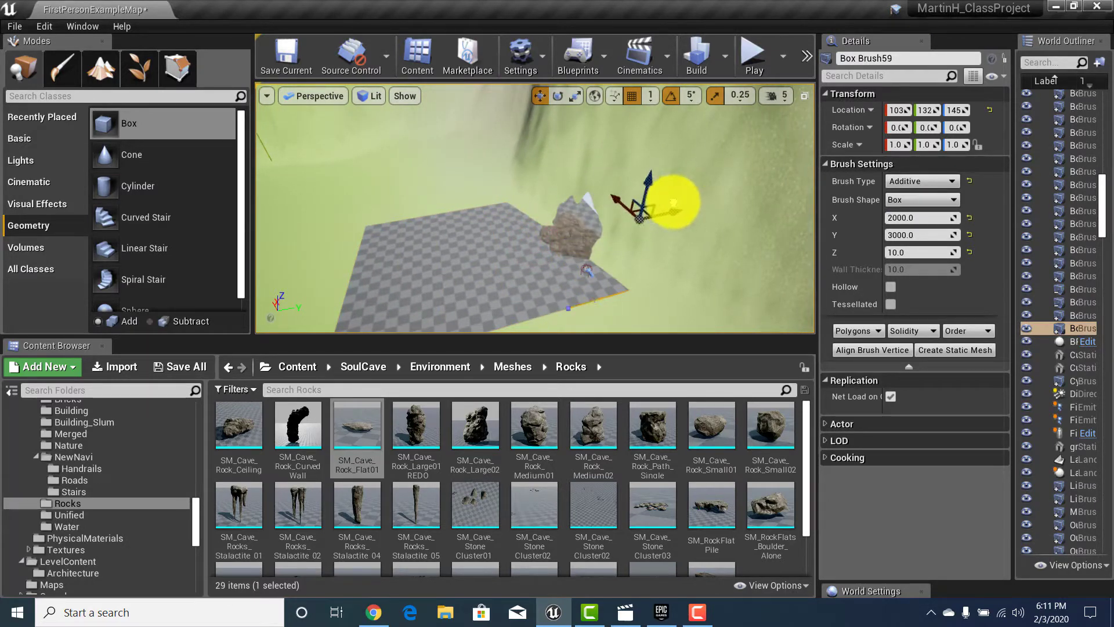
pyautogui.moveTo(575, 209)
pyautogui.mouseDown(button='right')
pyautogui.moveTo(686, 216)
pyautogui.moveTo(691, 299)
pyautogui.moveTo(657, 182)
pyautogui.moveTo(667, 141)
pyautogui.moveTo(667, 216)
pyautogui.moveTo(567, 156)
pyautogui.mouseUp(button='right')
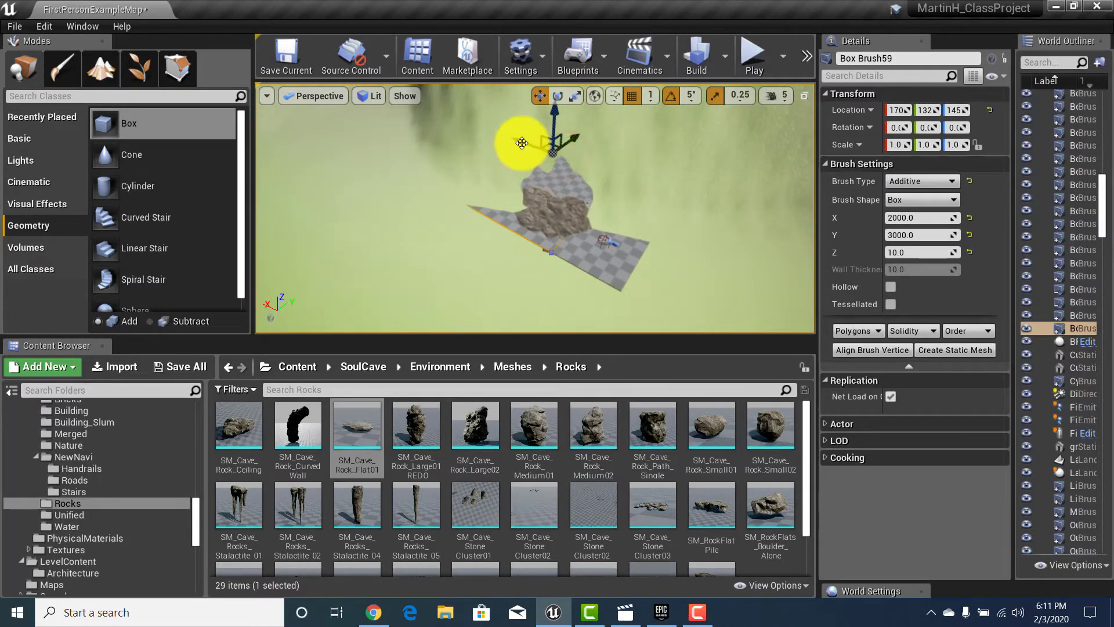
pyautogui.moveTo(521, 143); pyautogui.dragTo(574, 124)
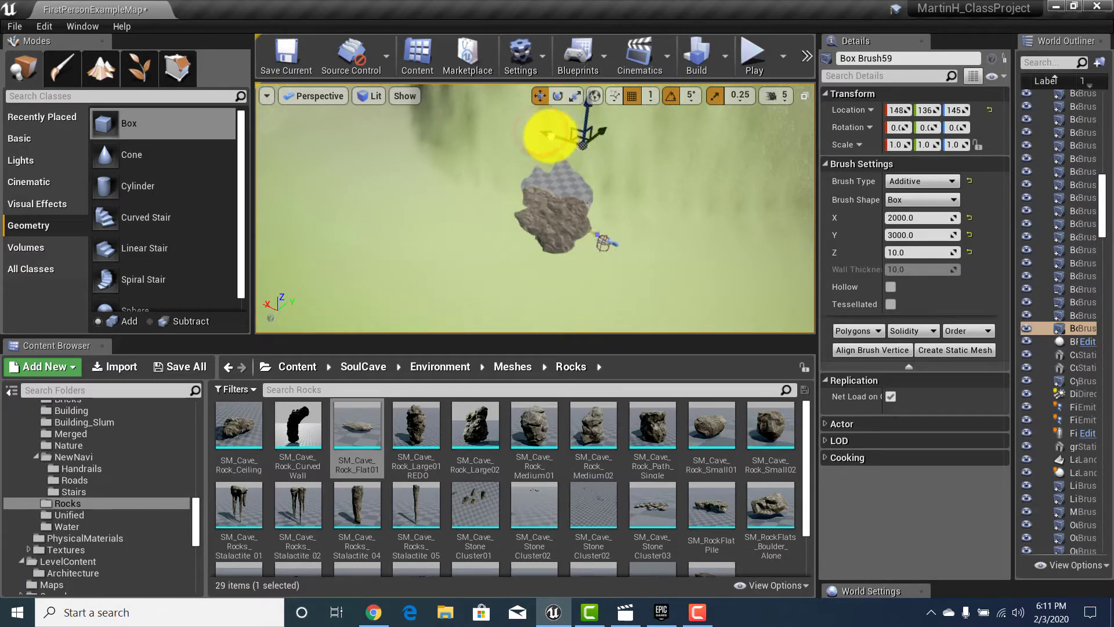
pyautogui.moveTo(546, 136)
pyautogui.mouseDown()
pyautogui.moveTo(529, 157)
pyautogui.moveTo(500, 100)
pyautogui.moveTo(512, 82)
pyautogui.moveTo(421, 126)
pyautogui.mouseUp()
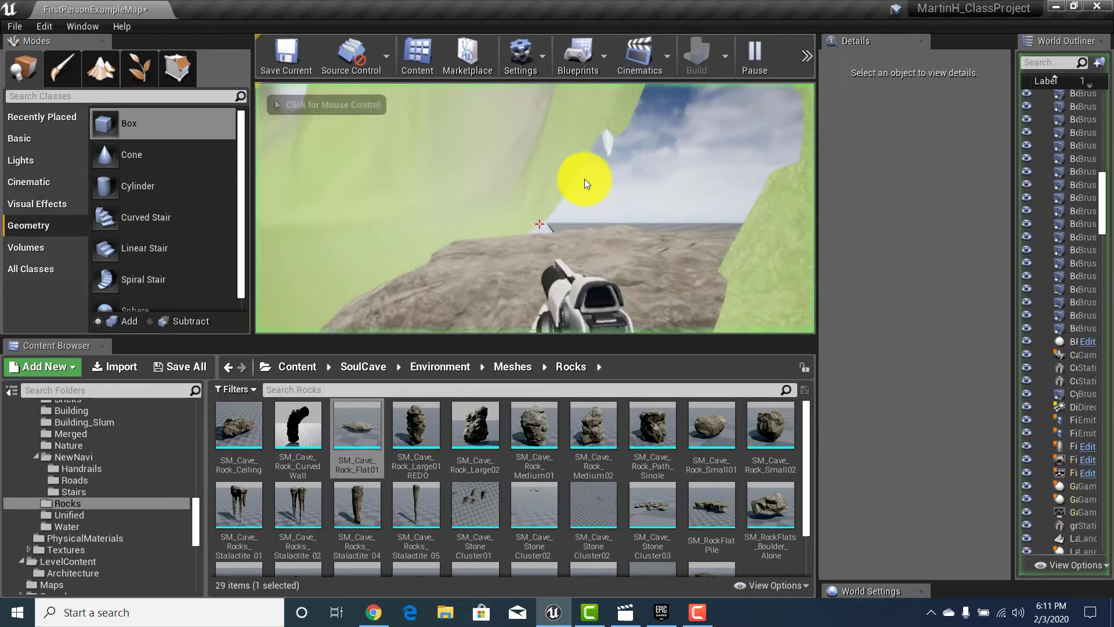
# Play the level to check the new floor from the cave entrance, and return to the editor.
pyautogui.click(588, 188)
pyautogui.moveTo(784, 224); pyautogui.dragTo(342, 214)
pyautogui.press('Escape')
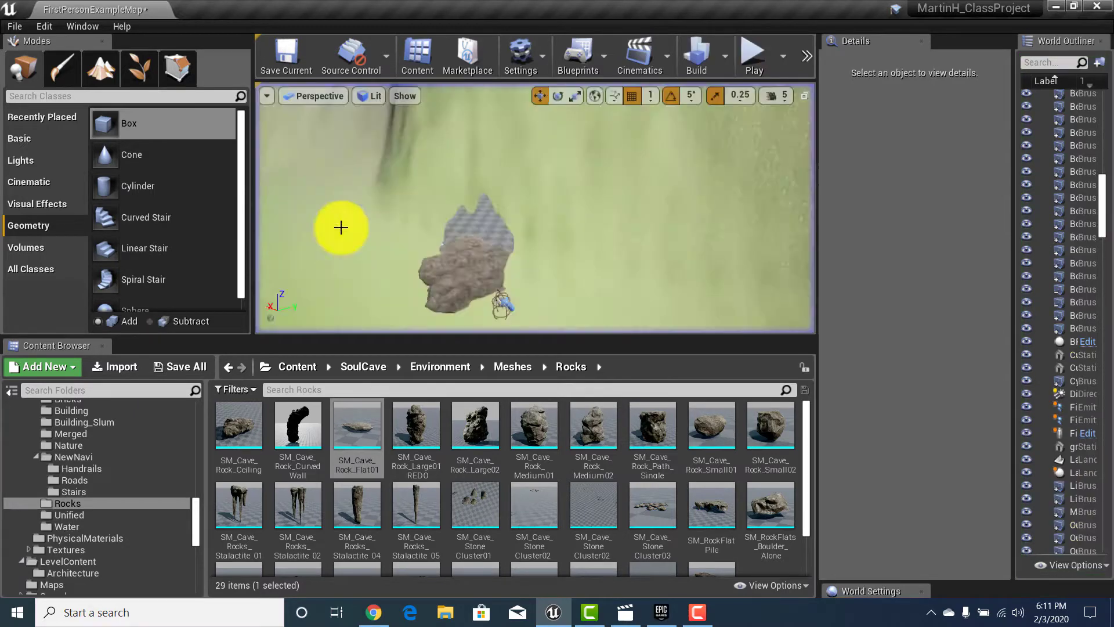
# Place SM_Cave_Rock_Large01_REDO on the floor near the entrance rocks and rotate it 90° around the X axis onto its side.
pyautogui.moveTo(460, 219); pyautogui.dragTo(476, 321, button='right')
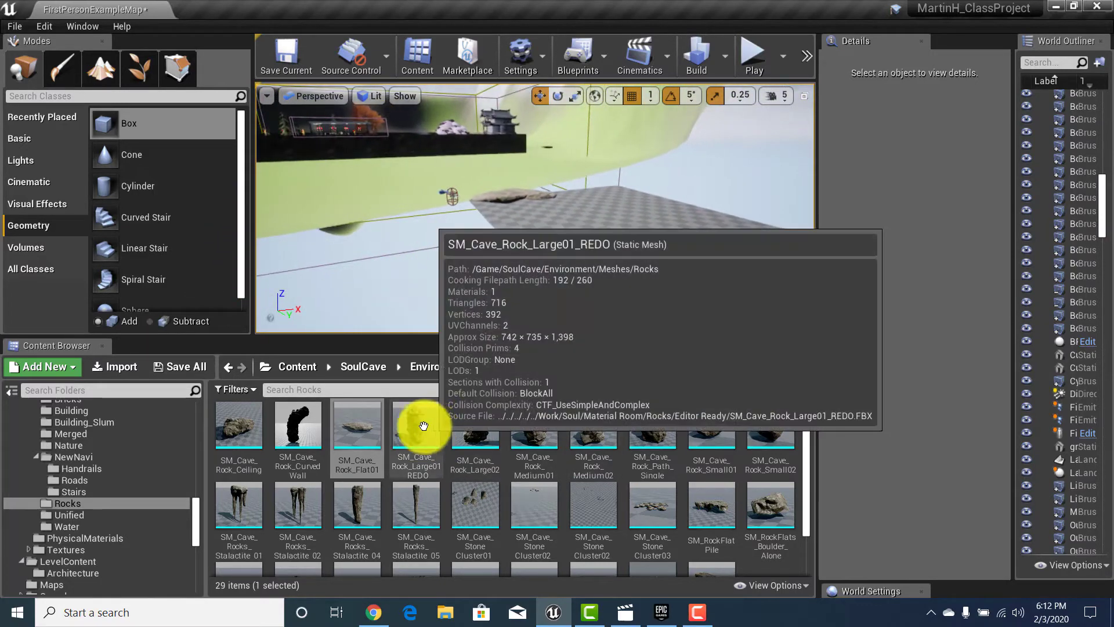
pyautogui.click(417, 428)
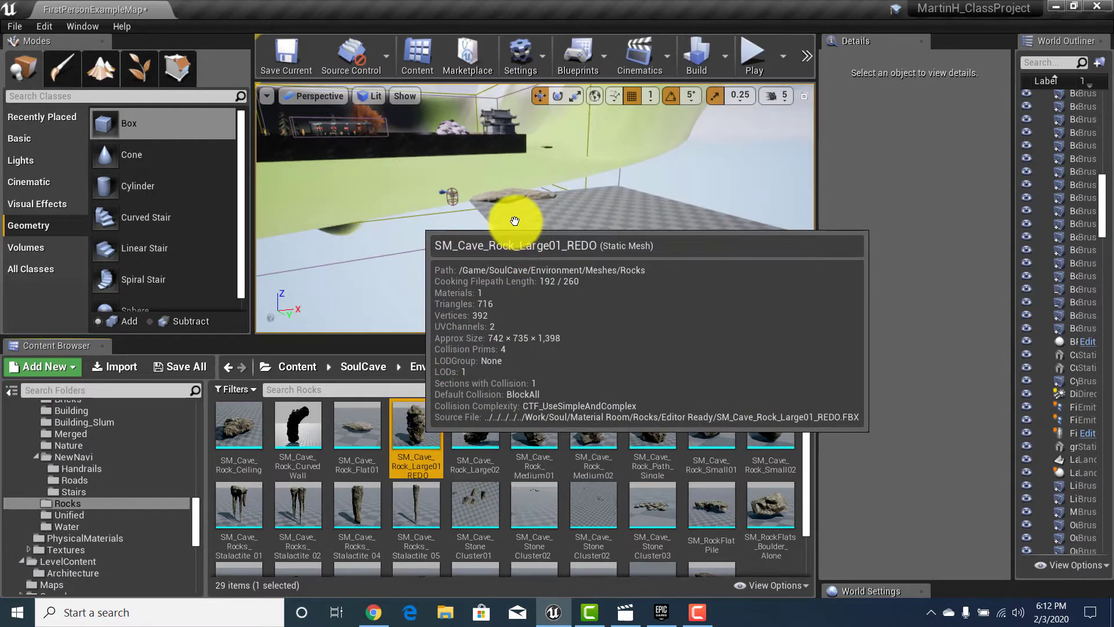
pyautogui.moveTo(515, 221); pyautogui.dragTo(545, 237)
pyautogui.moveTo(544, 237); pyautogui.dragTo(608, 224, button='right')
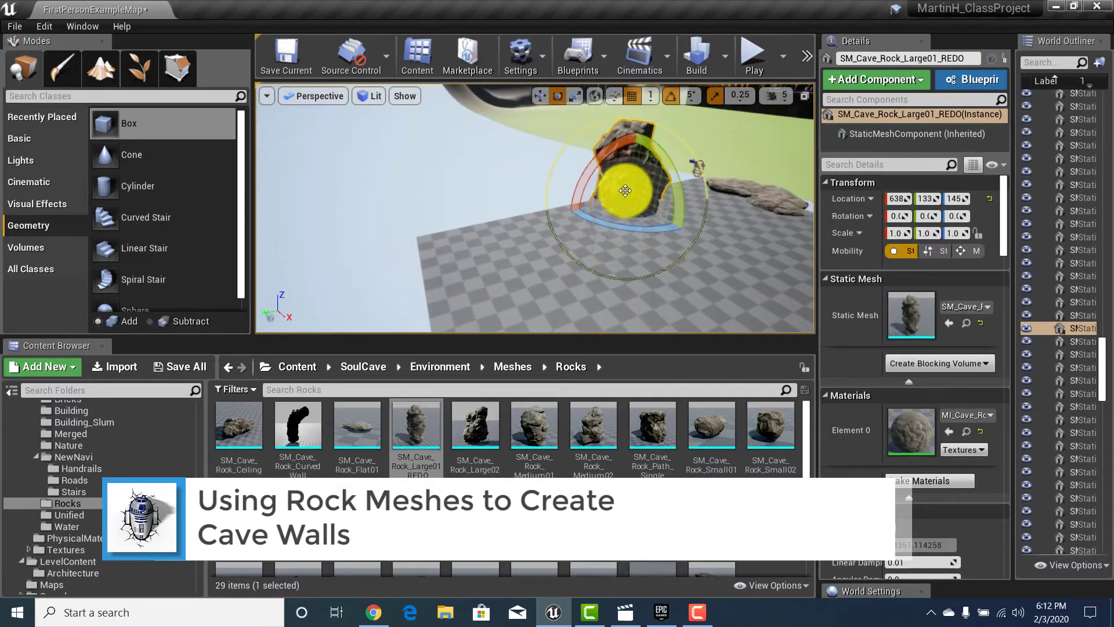
pyautogui.moveTo(592, 165); pyautogui.dragTo(472, 360)
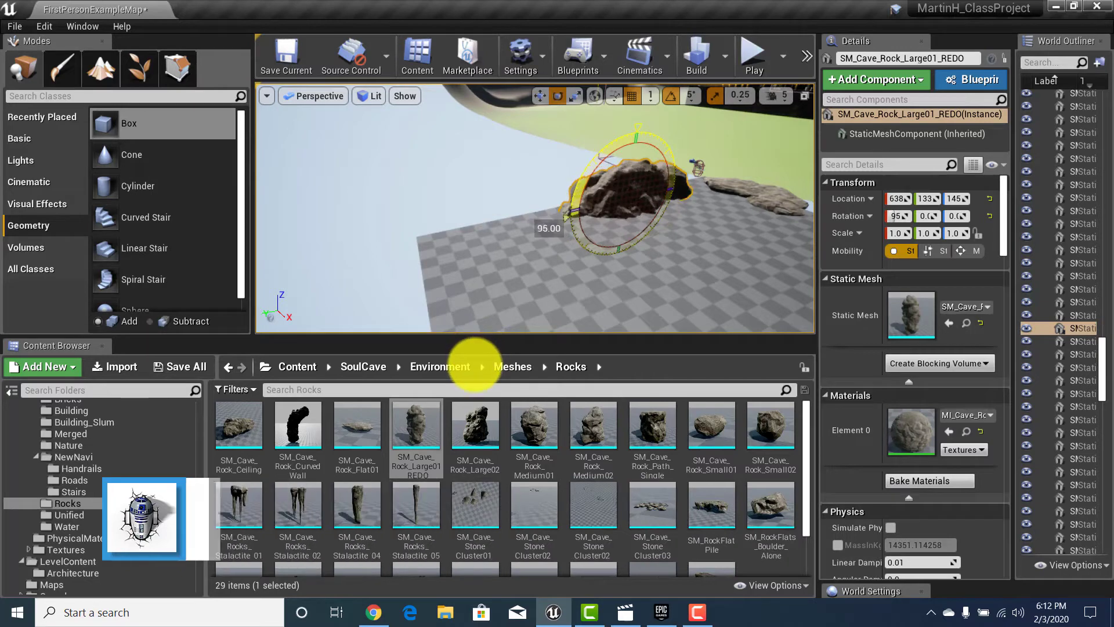
# Scale the large rock uniformly to 1.5 and move it along the floor's edge beside the entrance as a cave wall.
pyautogui.click(670, 96)
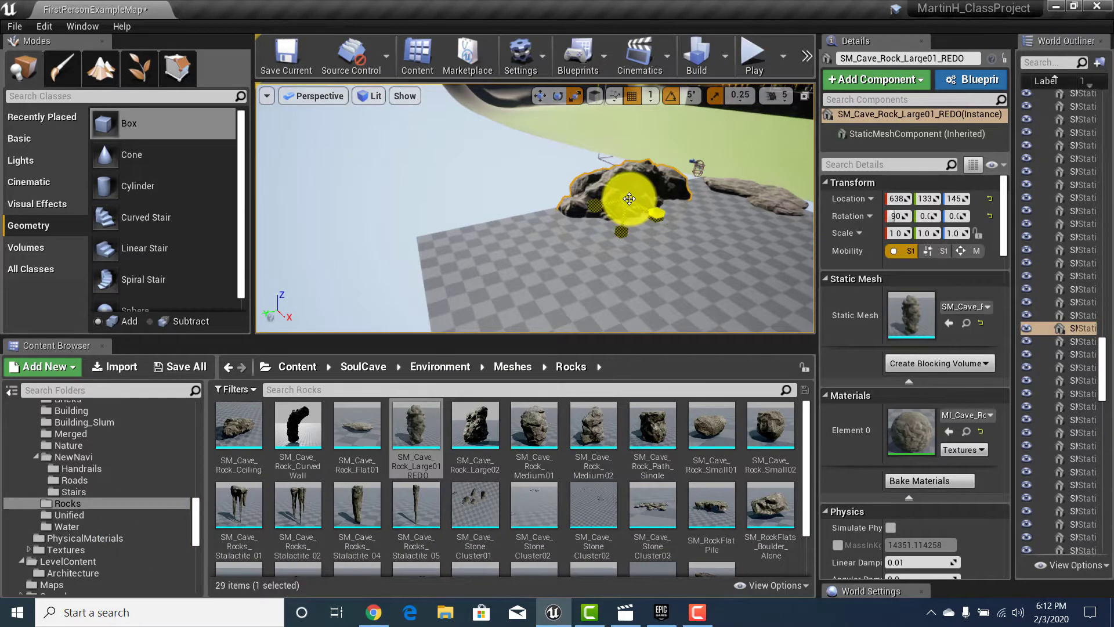
pyautogui.moveTo(641, 207); pyautogui.dragTo(721, 195, button='right')
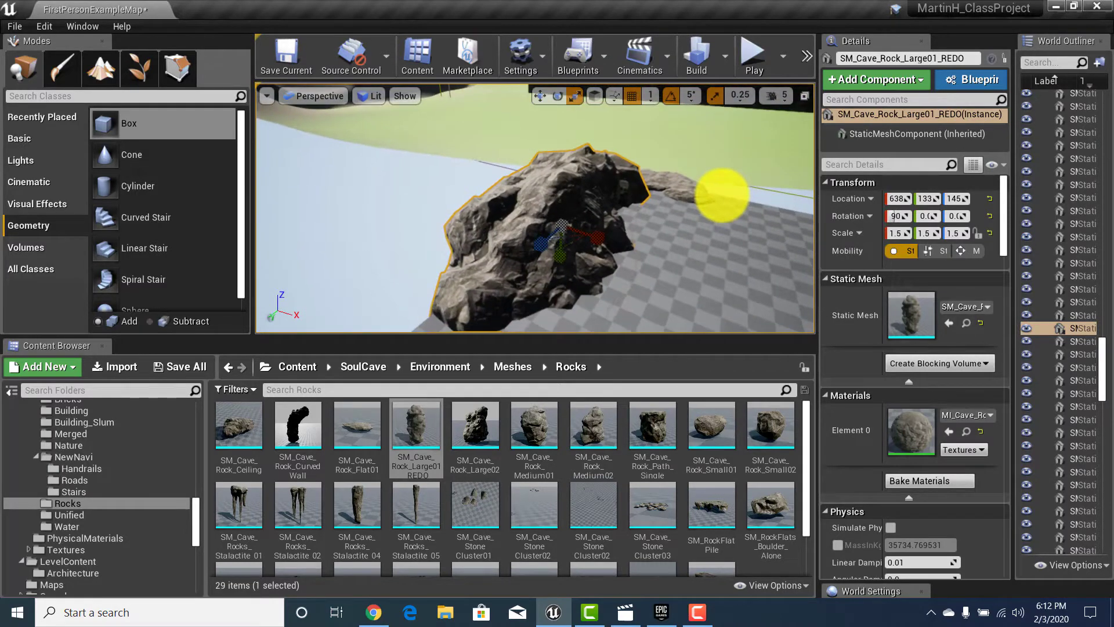
pyautogui.moveTo(598, 238); pyautogui.dragTo(566, 224)
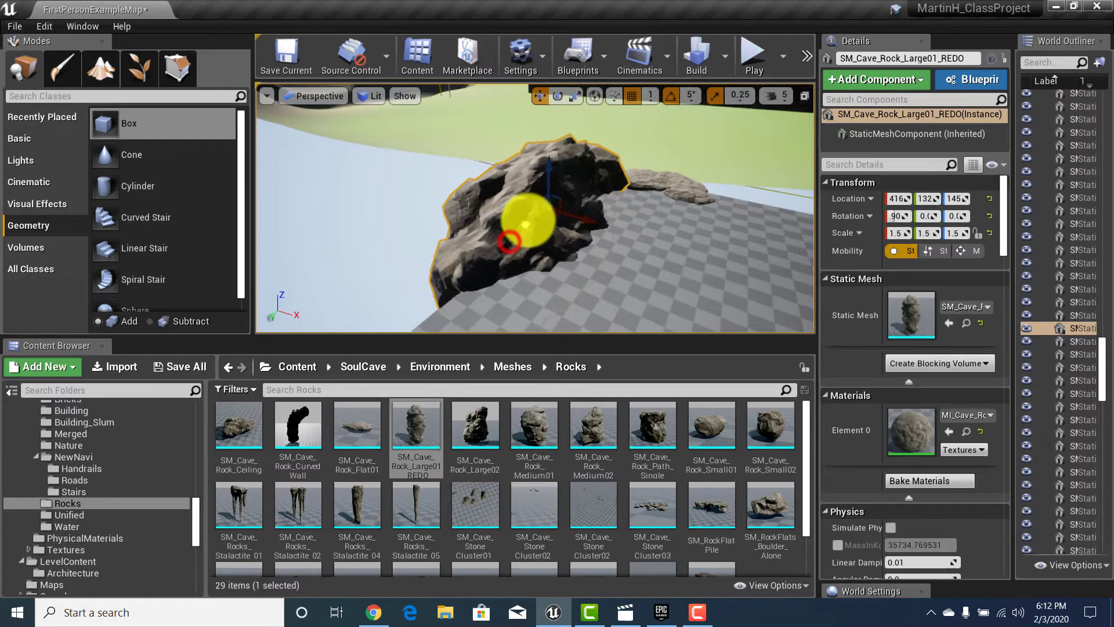
pyautogui.moveTo(530, 217); pyautogui.dragTo(856, 395, button='right')
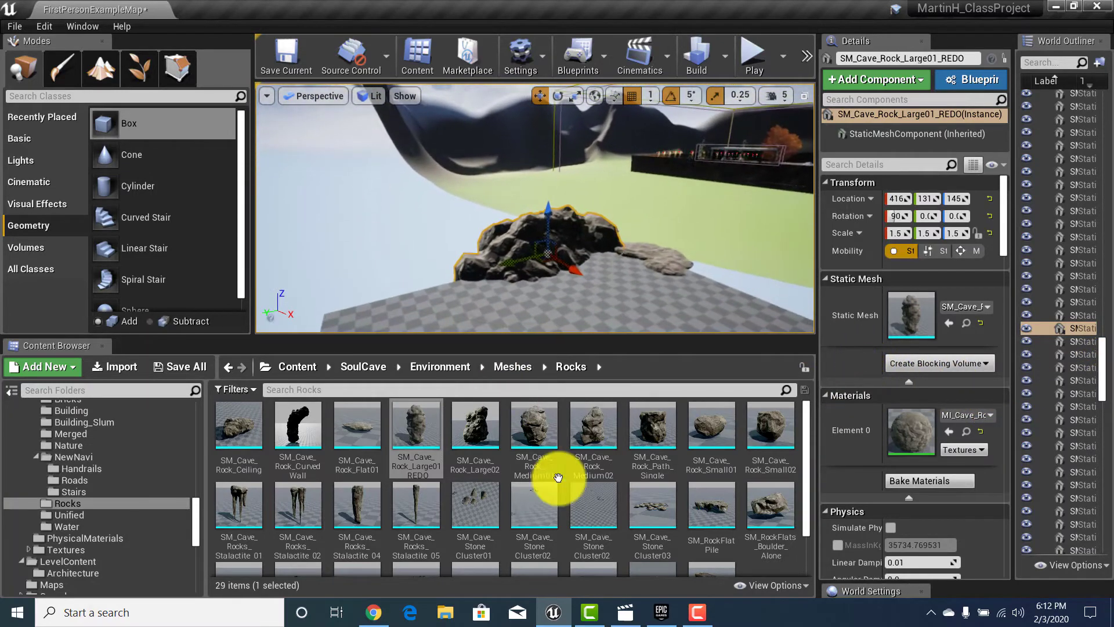
# Add SM_Cave_Rock_Large02 at the end of the first wall rock and tilt it to about -60° around the X axis.
pyautogui.moveTo(483, 436); pyautogui.dragTo(419, 301)
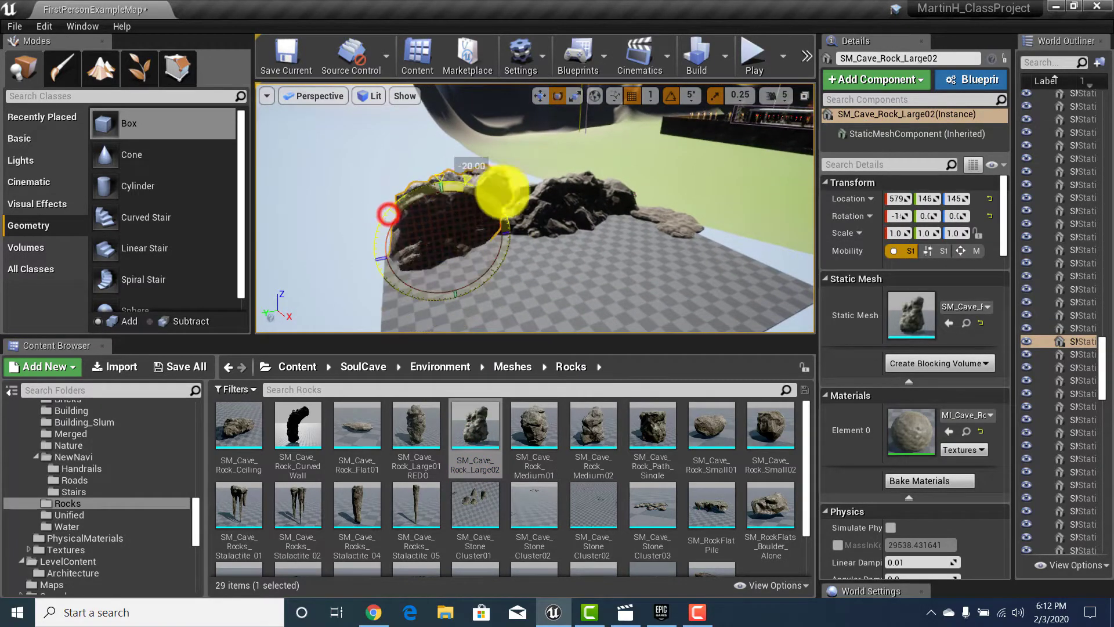
pyautogui.moveTo(348, 269); pyautogui.dragTo(776, 479, button='right')
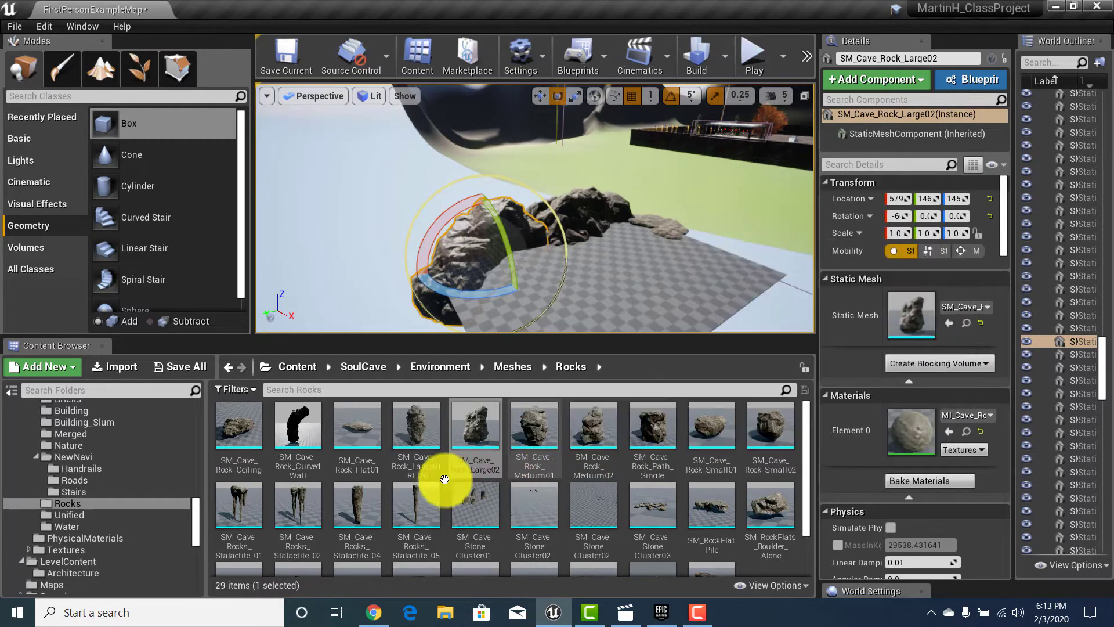
pyautogui.moveTo(545, 243); pyautogui.dragTo(485, 248, button='right')
pyautogui.press('r')
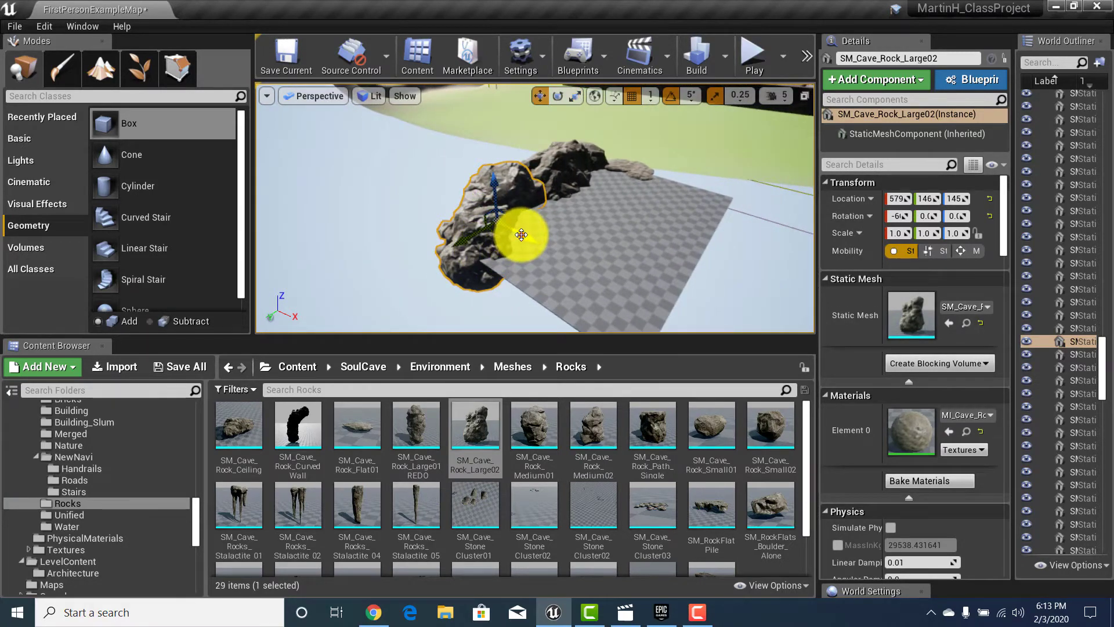
# Duplicate the SM_Cave_Rock_Large02 wall rock towards the floor's far corner and rotate the copy around its vertical axis.
pyautogui.keyDown('alt'); pyautogui.moveTo(521, 235); pyautogui.dragTo(586, 302); pyautogui.keyUp('alt')
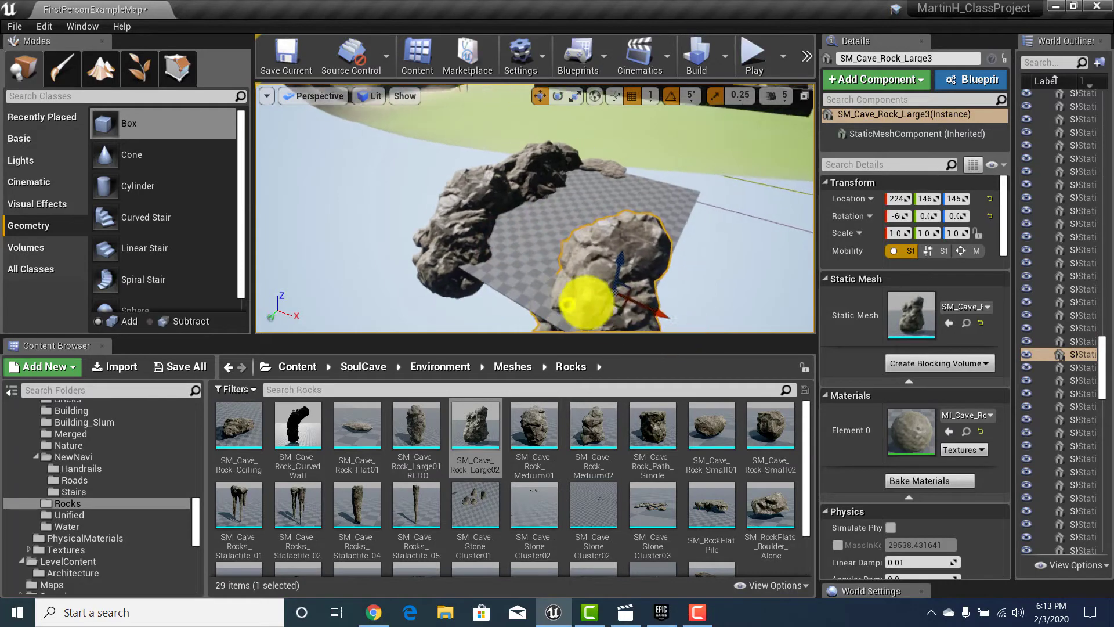
pyautogui.moveTo(586, 301); pyautogui.dragTo(562, 294, button='right')
pyautogui.press('e')
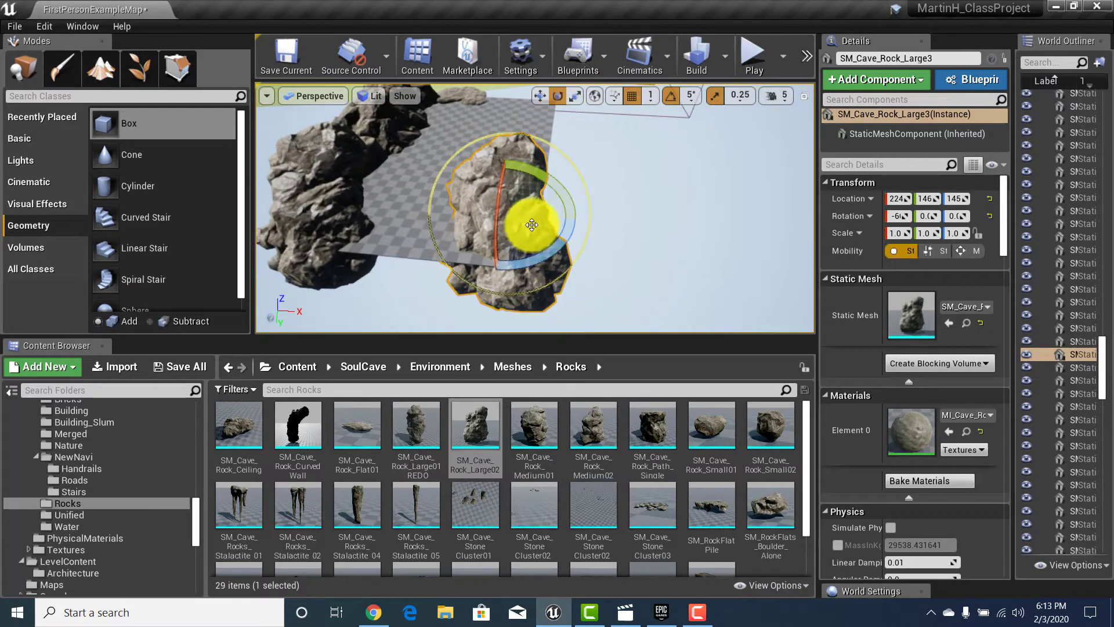
pyautogui.moveTo(529, 257)
pyautogui.mouseDown()
pyautogui.moveTo(970, 19)
pyautogui.moveTo(875, 50)
pyautogui.moveTo(534, 253)
pyautogui.mouseUp()
pyautogui.press('r')
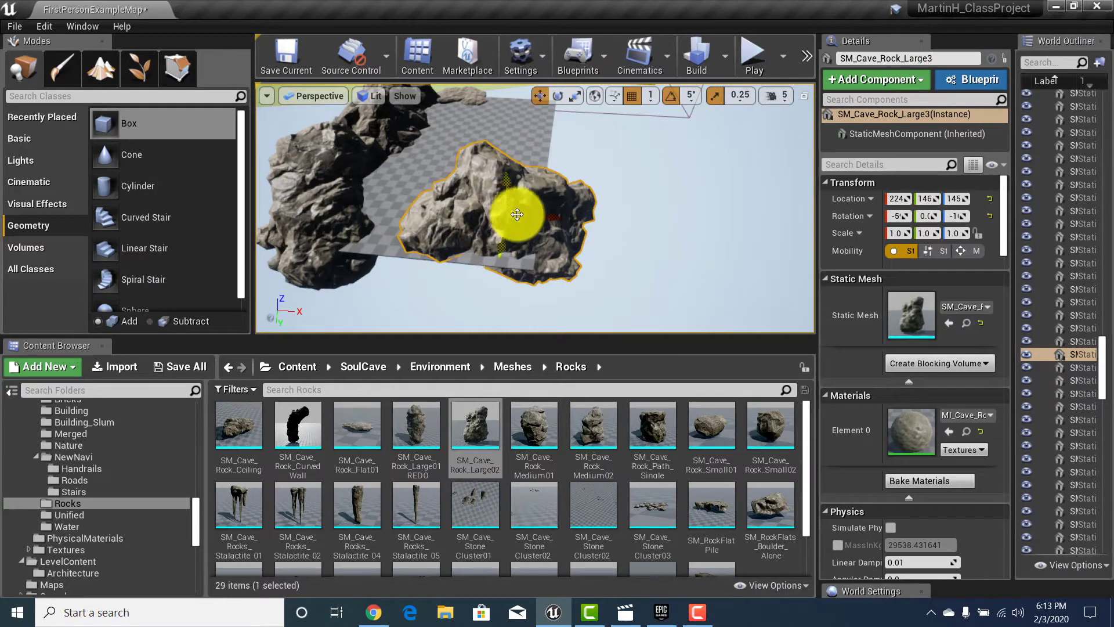
# Move the rock copy against the second wall rock and adjust its rotation so it lines the floor's far edge.
pyautogui.moveTo(517, 214); pyautogui.dragTo(415, 261)
pyautogui.moveTo(465, 253)
pyautogui.mouseDown(button='right')
pyautogui.moveTo(343, 244)
pyautogui.moveTo(199, 162)
pyautogui.moveTo(176, 256)
pyautogui.moveTo(221, 175)
pyautogui.moveTo(273, 377)
pyautogui.moveTo(460, 251)
pyautogui.mouseUp(button='right')
pyautogui.press('e')
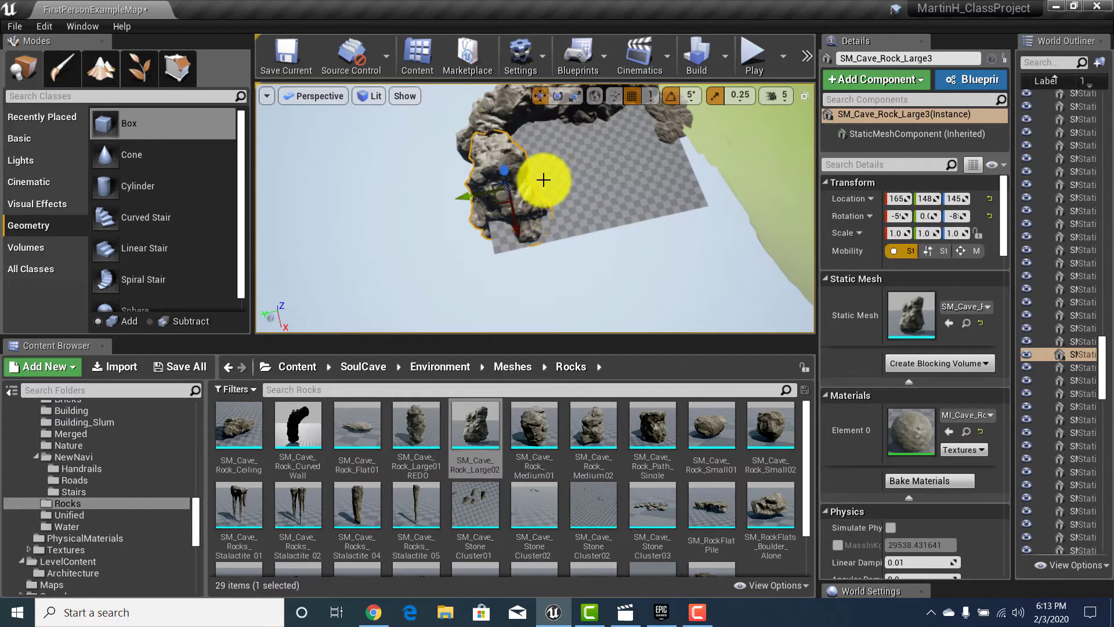
pyautogui.moveTo(475, 201); pyautogui.dragTo(473, 199, button='right')
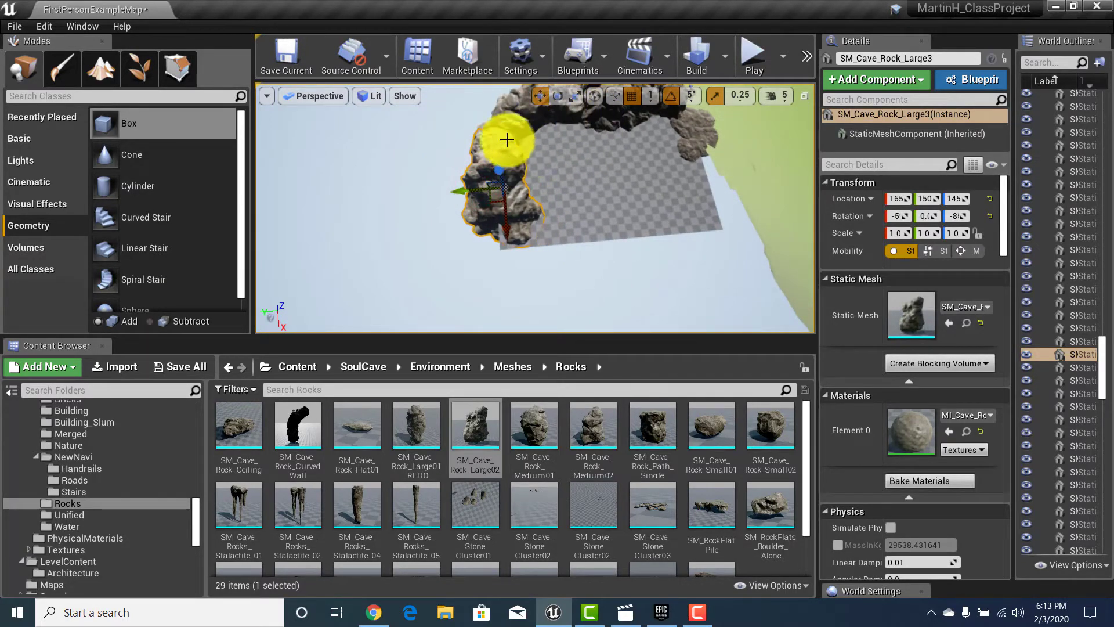
# Undo the accidental move of the SM_Cave_Rock_Large01_REDO wall rock and duplicate it across to the floor's opposite edge.
pyautogui.keyDown('alt'); pyautogui.moveTo(509, 203); pyautogui.dragTo(747, 210); pyautogui.keyUp('alt')
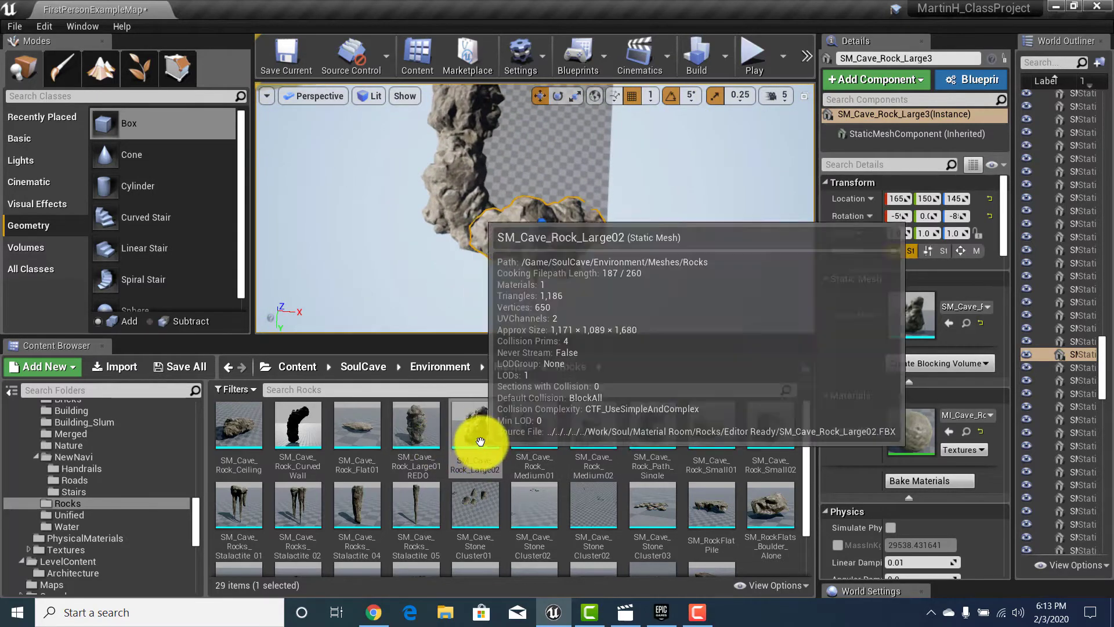
pyautogui.keyDown('alt'); pyautogui.moveTo(485, 124); pyautogui.dragTo(589, 200); pyautogui.keyUp('alt')
pyautogui.click(494, 184)
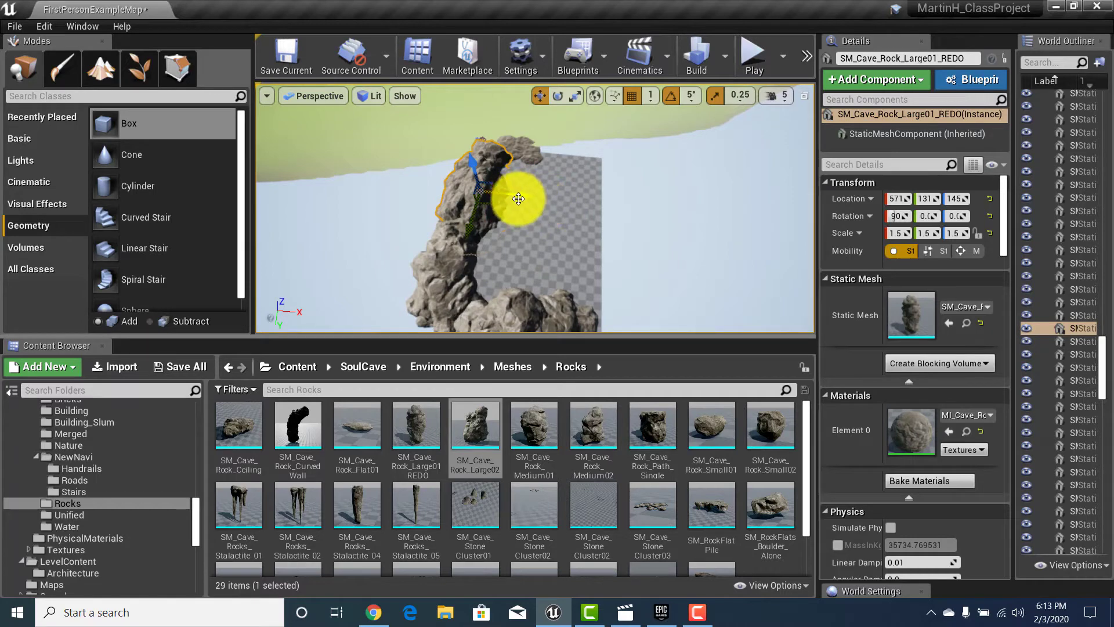
pyautogui.hotkey('ctrl', 'z')
pyautogui.keyDown('alt'); pyautogui.moveTo(514, 196); pyautogui.dragTo(565, 200); pyautogui.keyUp('alt')
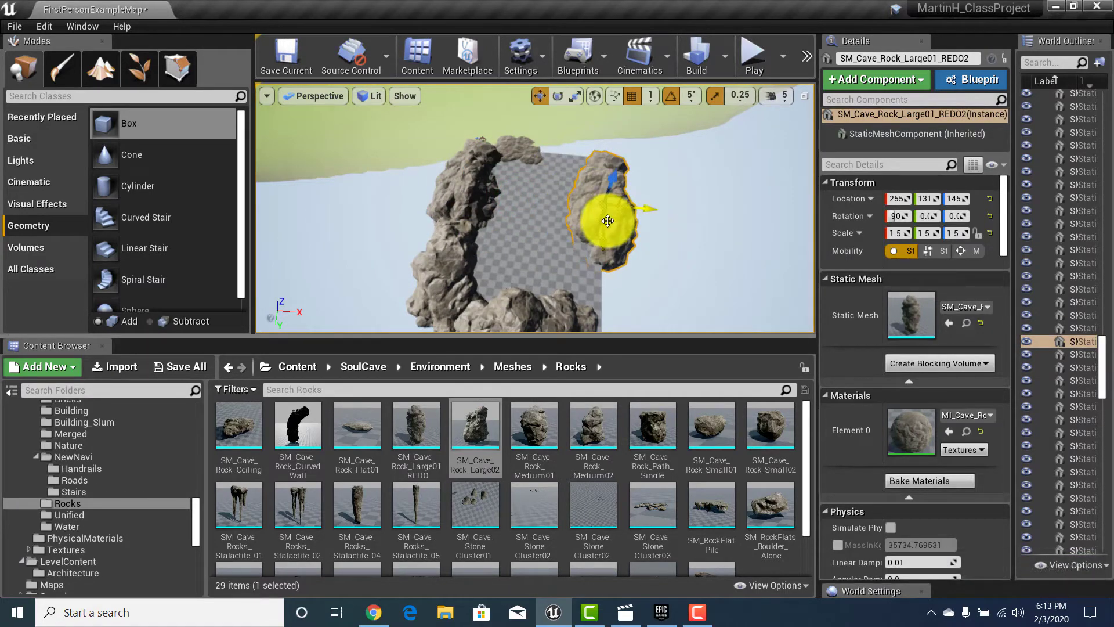
# Rotate the copied rock to about 120° around its vertical axis and move it to the floor corner next to the entrance rocks.
pyautogui.moveTo(553, 225); pyautogui.dragTo(657, 335)
pyautogui.moveTo(684, 325); pyautogui.dragTo(678, 318, button='right')
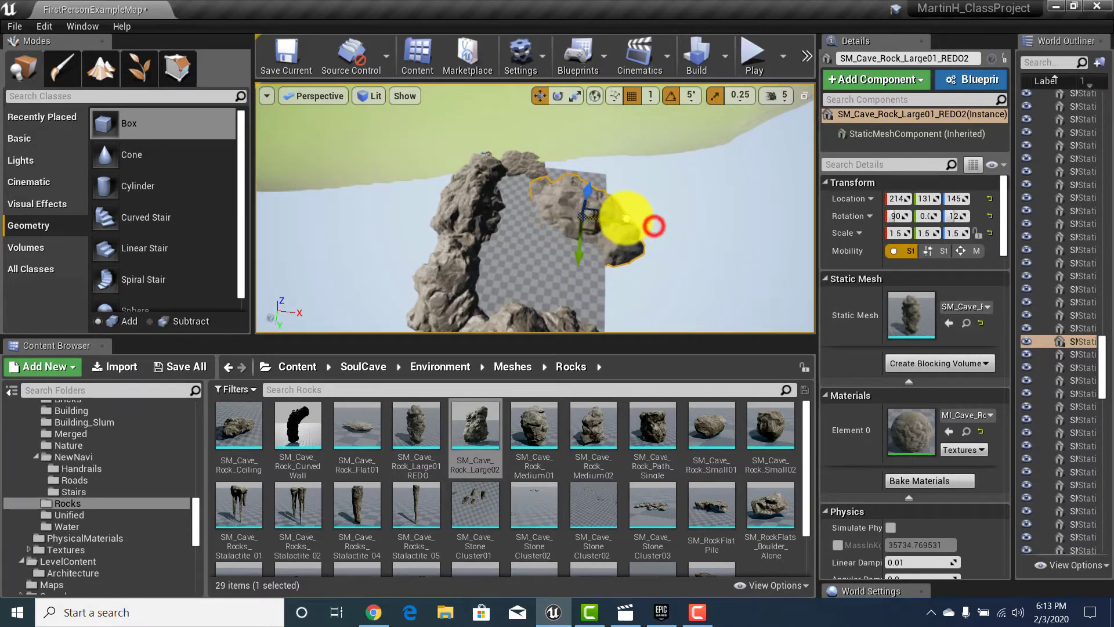
pyautogui.moveTo(581, 255); pyautogui.dragTo(581, 219)
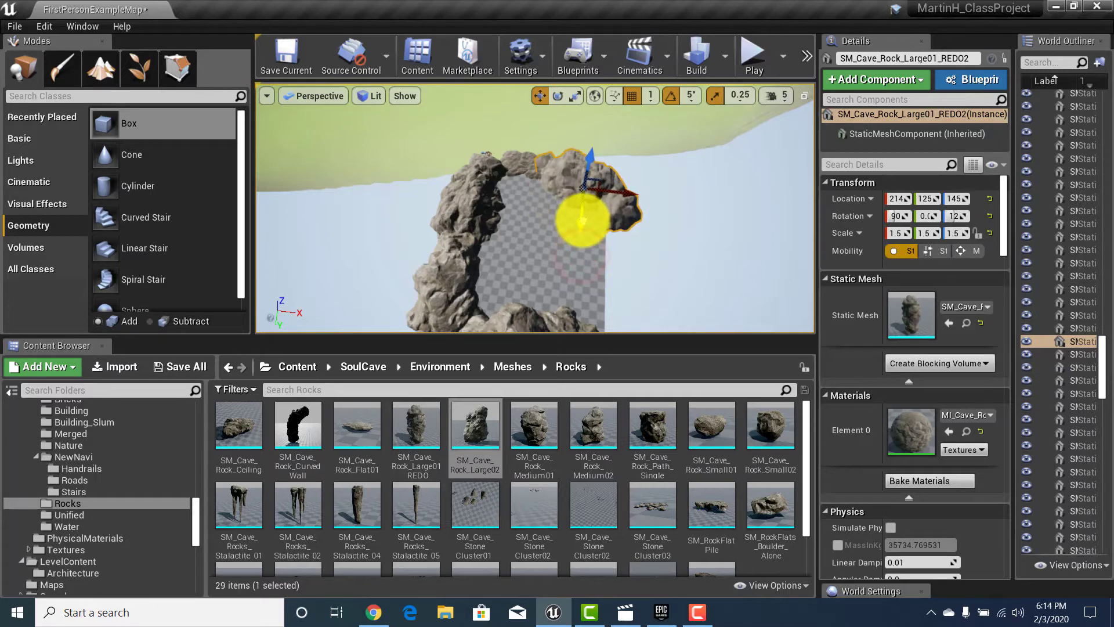
# Play the level and walk through the entrance to inspect the rock walls around the cave floor, and return to the editor.
pyautogui.moveTo(527, 296); pyautogui.dragTo(503, 278, button='right')
pyautogui.click(757, 61)
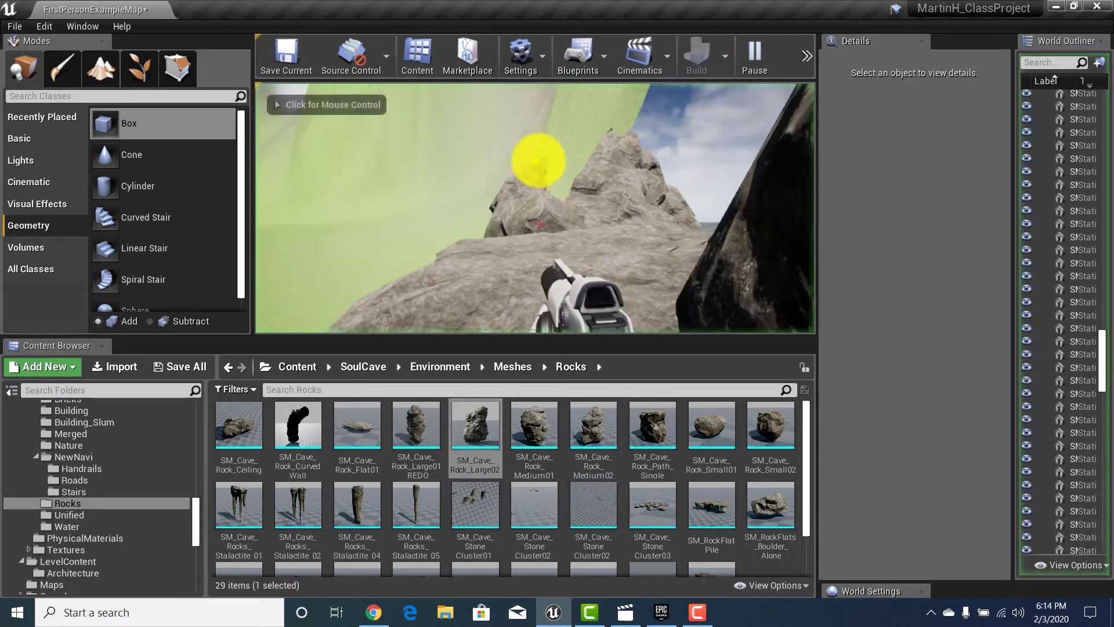
pyautogui.click(537, 162)
pyautogui.press('w')
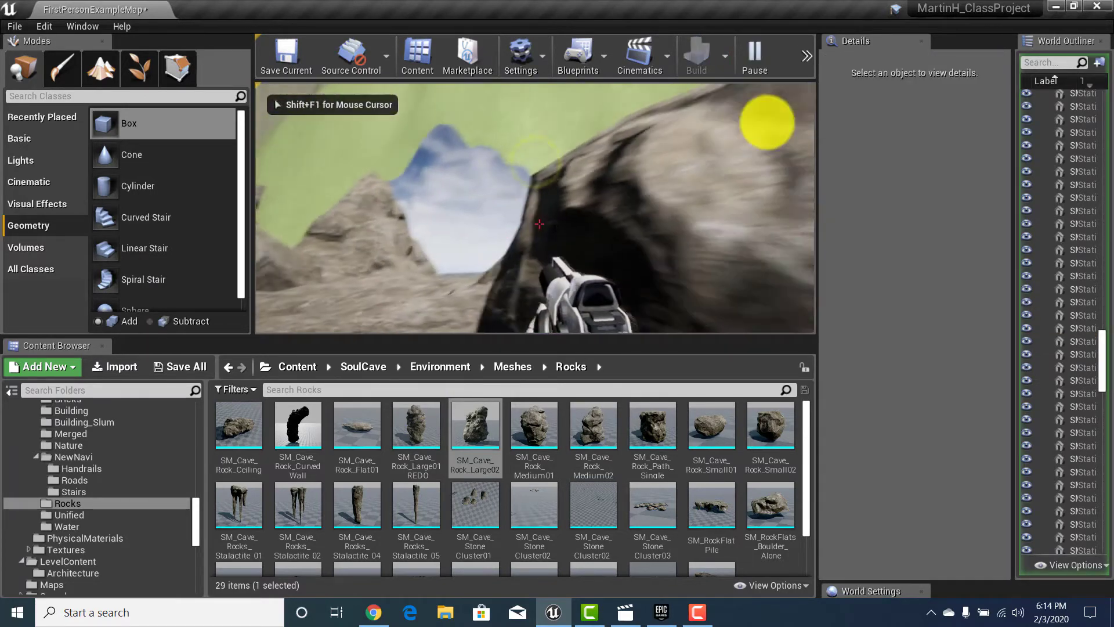
pyautogui.press('w')
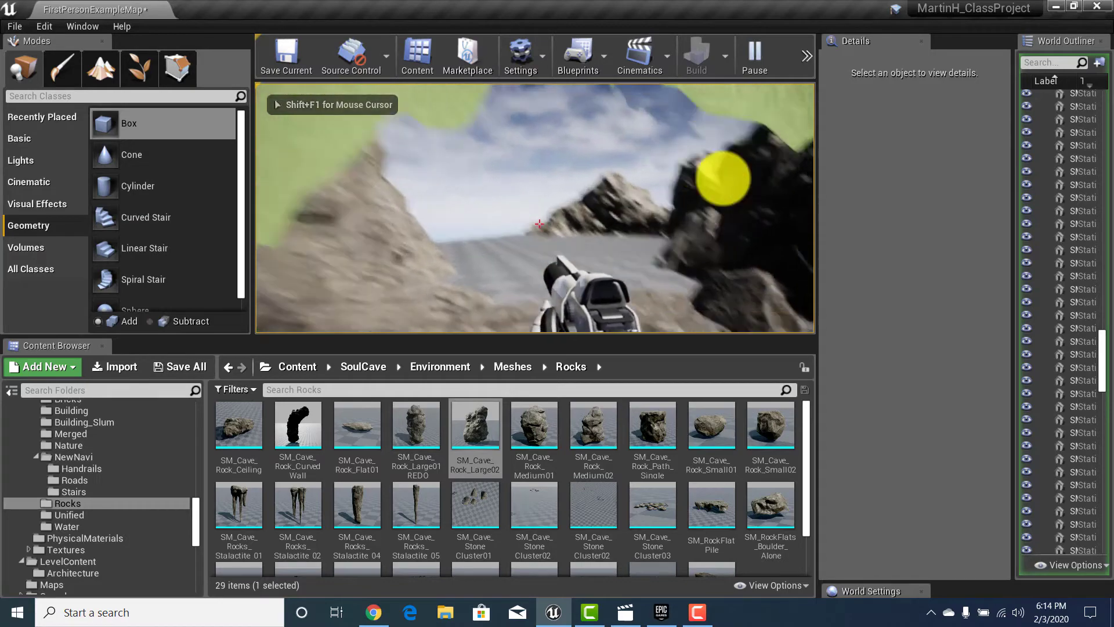
pyautogui.press('w')
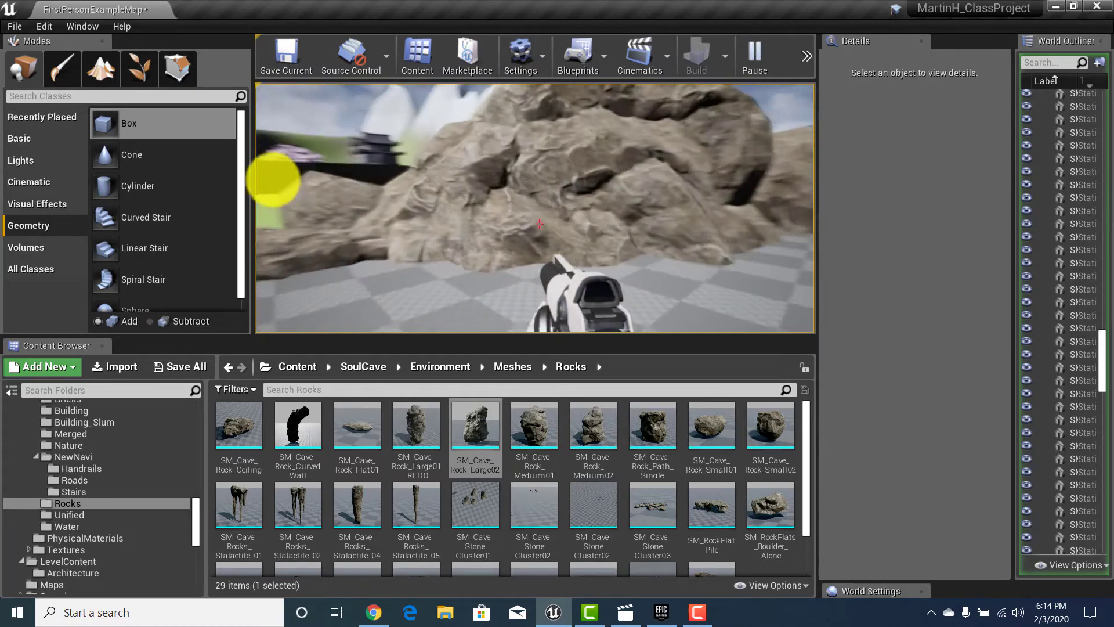
pyautogui.press('w')
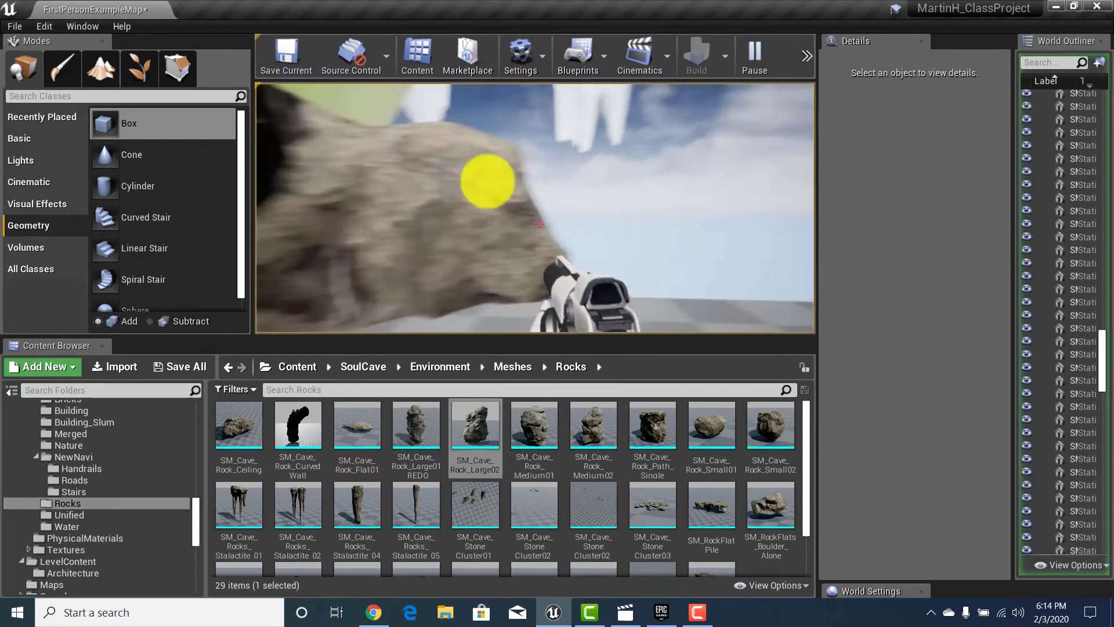
pyautogui.press('w')
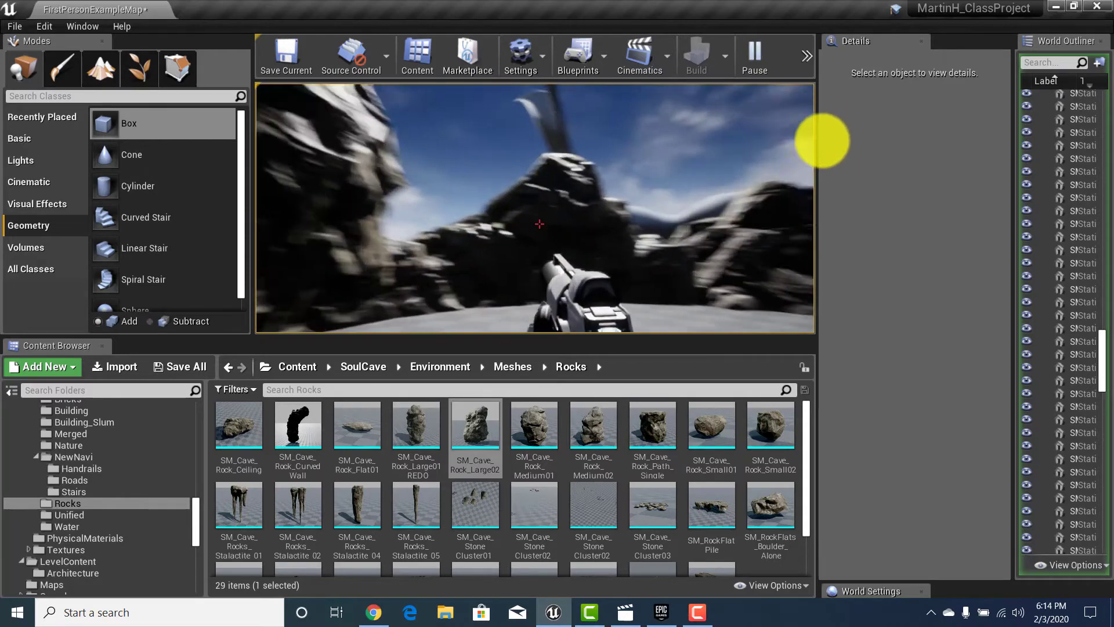
pyautogui.press('w')
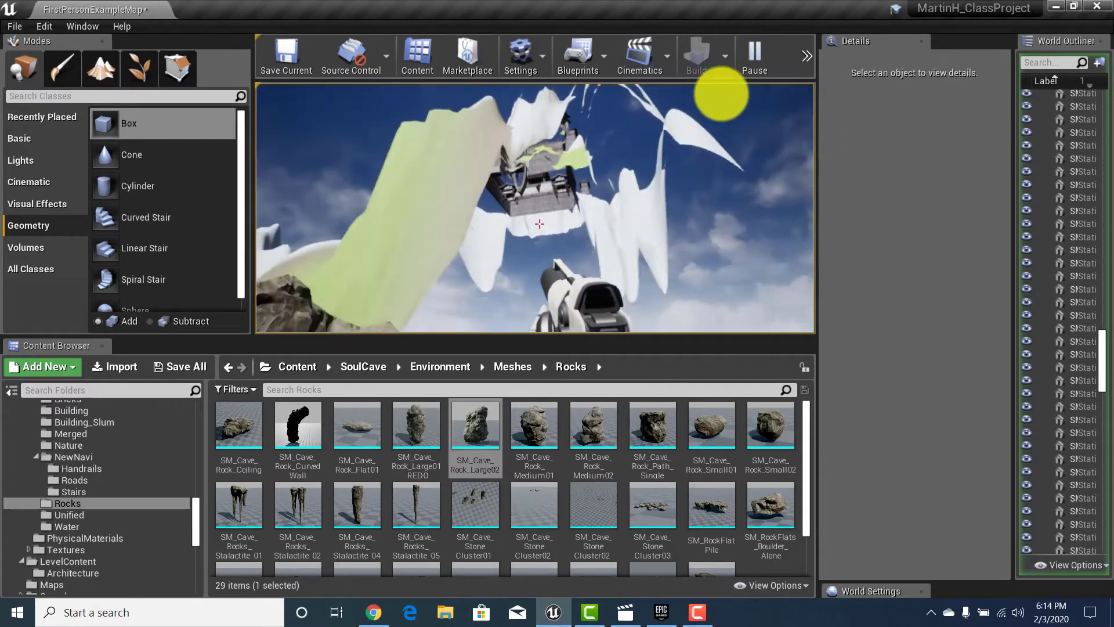
pyautogui.click(539, 224)
pyautogui.press('Escape')
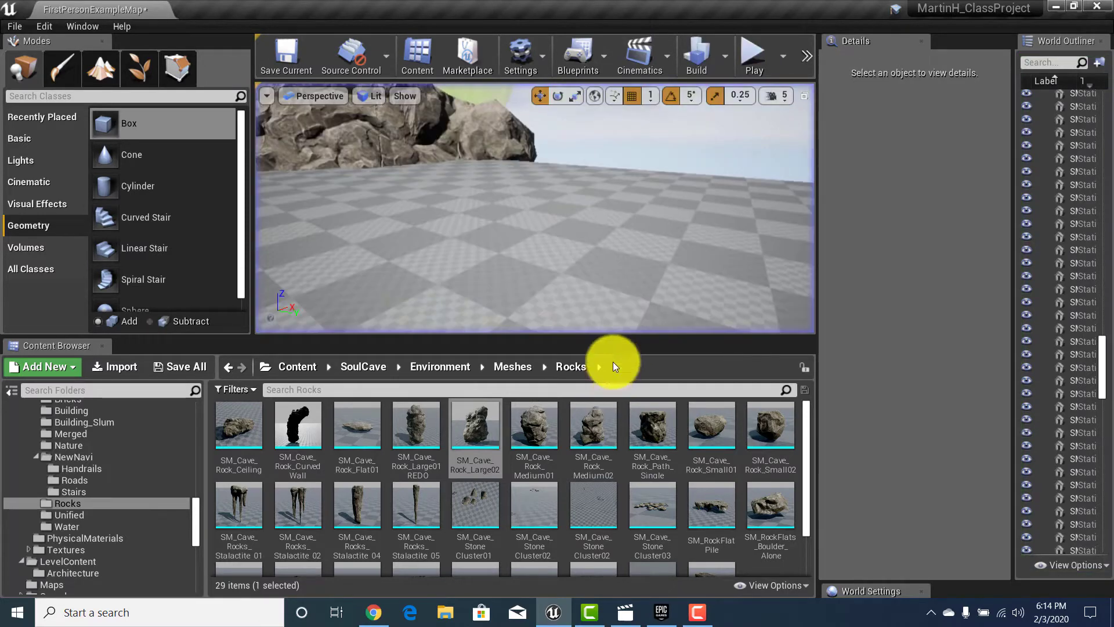
# Set the box brush floor's X size to 10000 and slide it along X so it extends away from the rock walls.
pyautogui.moveTo(502, 309)
pyautogui.mouseDown(button='right')
pyautogui.moveTo(473, 273)
pyautogui.moveTo(477, 192)
pyautogui.moveTo(378, 252)
pyautogui.moveTo(323, 314)
pyautogui.moveTo(343, 281)
pyautogui.moveTo(314, 291)
pyautogui.moveTo(392, 286)
pyautogui.moveTo(470, 246)
pyautogui.moveTo(405, 303)
pyautogui.moveTo(436, 302)
pyautogui.mouseUp(button='right')
pyautogui.click(450, 287)
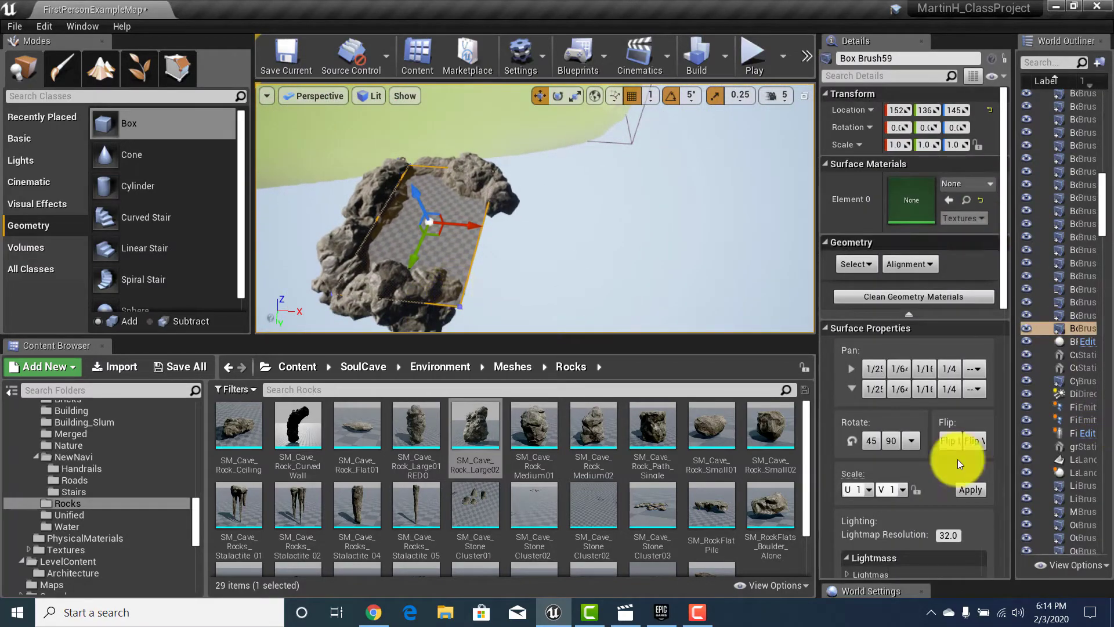
pyautogui.scroll(-5, 957, 458)
pyautogui.scroll(-3, 924, 441)
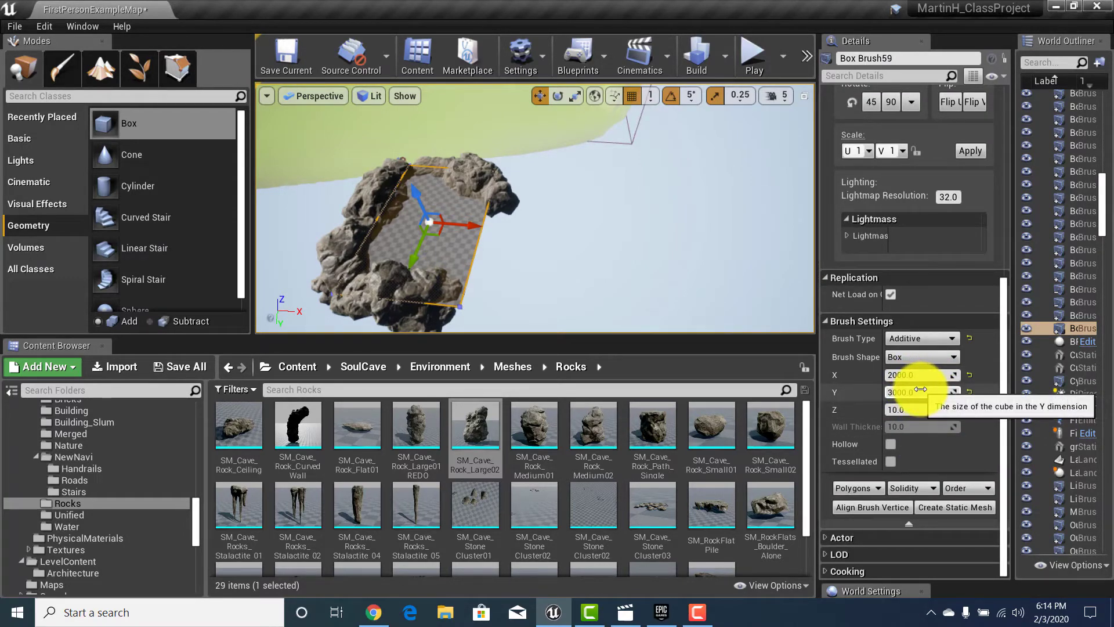
pyautogui.click(928, 374)
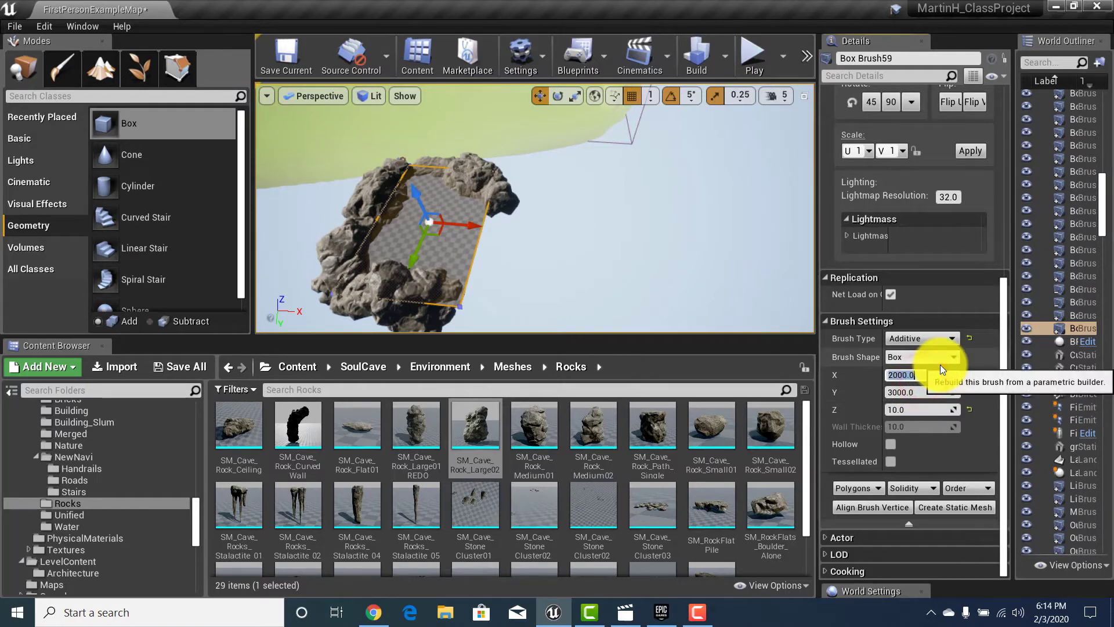
pyautogui.write('10000')
pyautogui.press('Return')
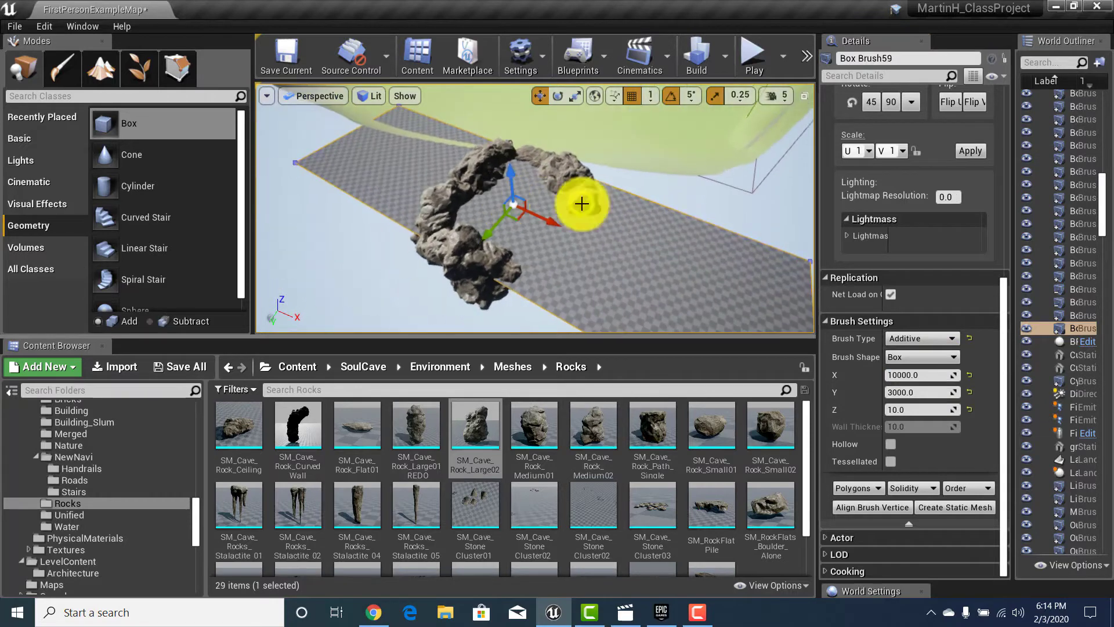
pyautogui.moveTo(545, 221); pyautogui.dragTo(785, 329)
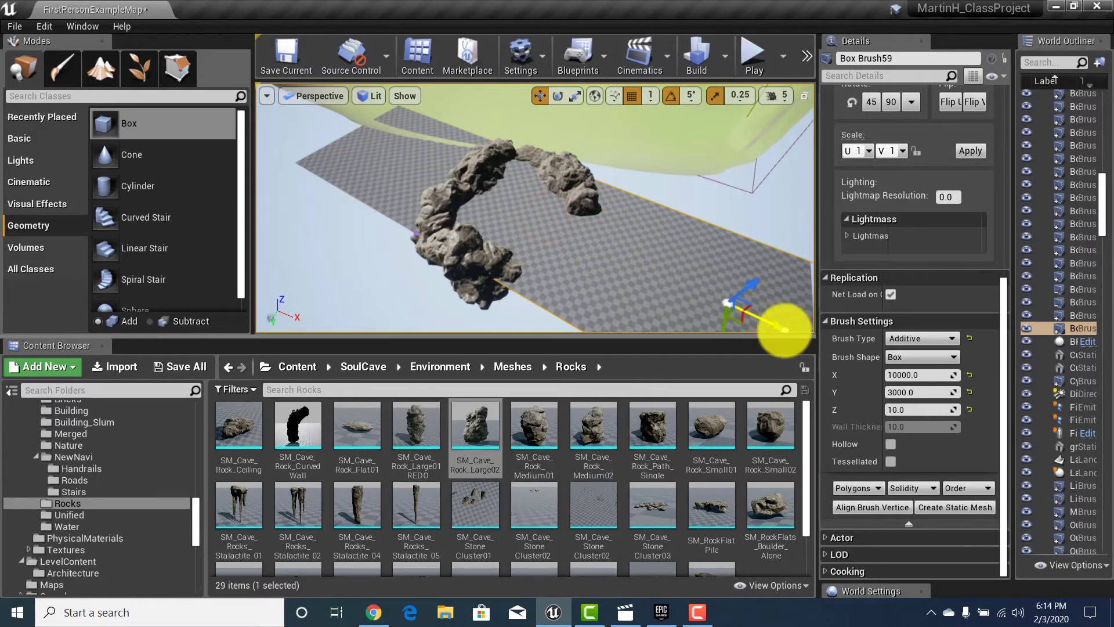
pyautogui.press('f')
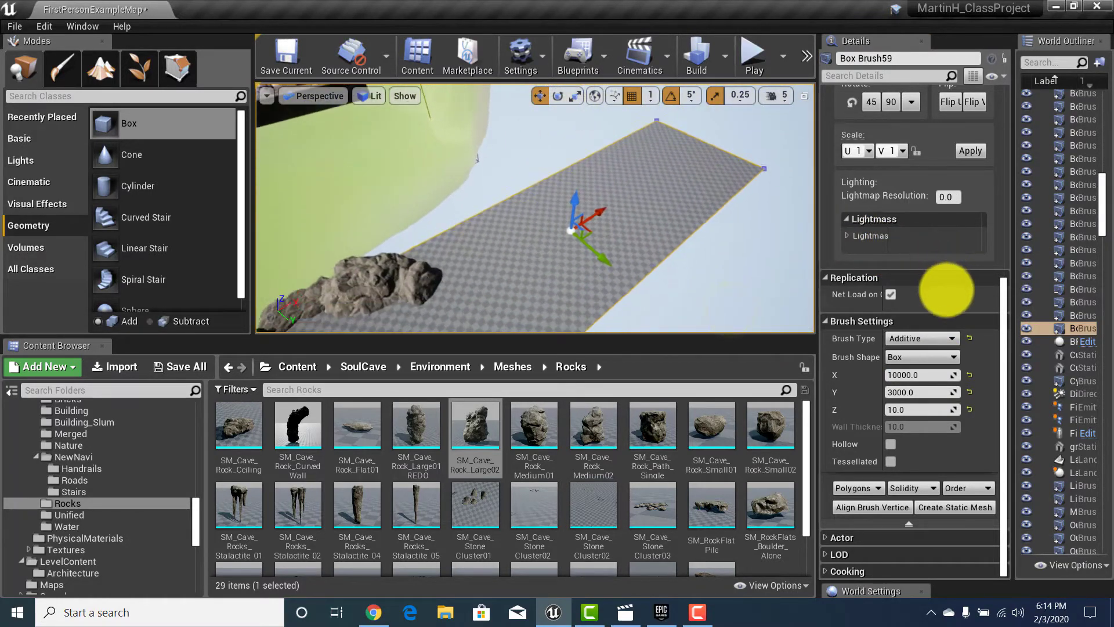
# Place an SM_Cave_Rock_CurvedWall mesh at the cave entrance, rotated and positioned so it arches over the opening.
pyautogui.moveTo(955, 278)
pyautogui.mouseDown(button='right')
pyautogui.moveTo(855, 268)
pyautogui.moveTo(864, 293)
pyautogui.moveTo(923, 299)
pyautogui.moveTo(597, 229)
pyautogui.moveTo(614, 204)
pyautogui.moveTo(621, 211)
pyautogui.moveTo(609, 211)
pyautogui.moveTo(668, 227)
pyautogui.moveTo(761, 224)
pyautogui.moveTo(801, 204)
pyautogui.moveTo(997, 195)
pyautogui.moveTo(1077, 215)
pyautogui.moveTo(1102, 256)
pyautogui.moveTo(1105, 131)
pyautogui.mouseUp(button='right')
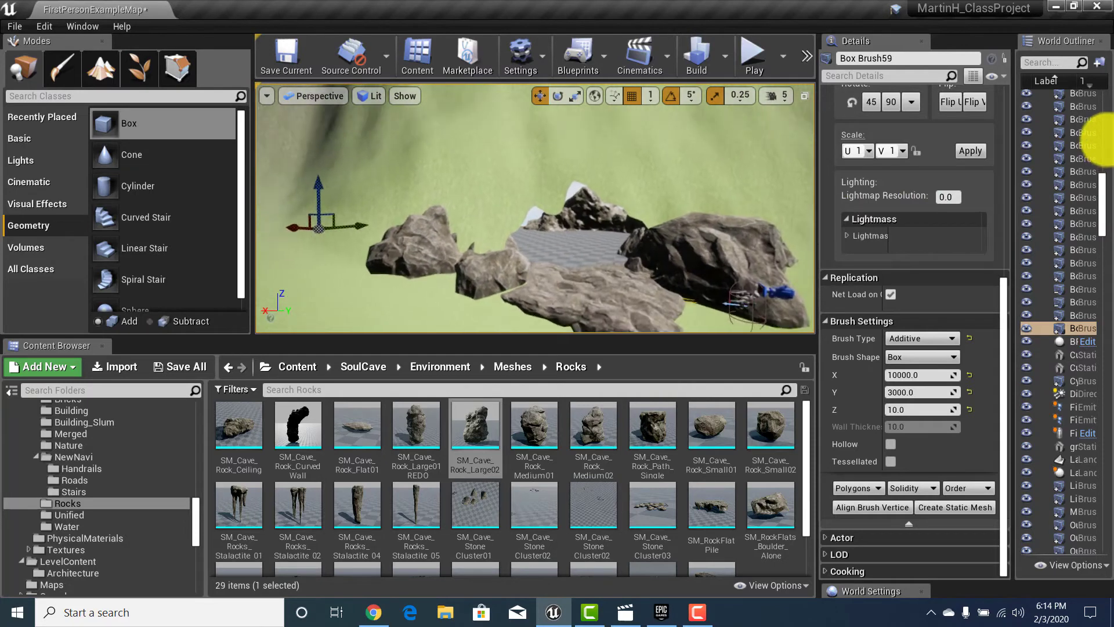
pyautogui.scroll(-3, 713, 287)
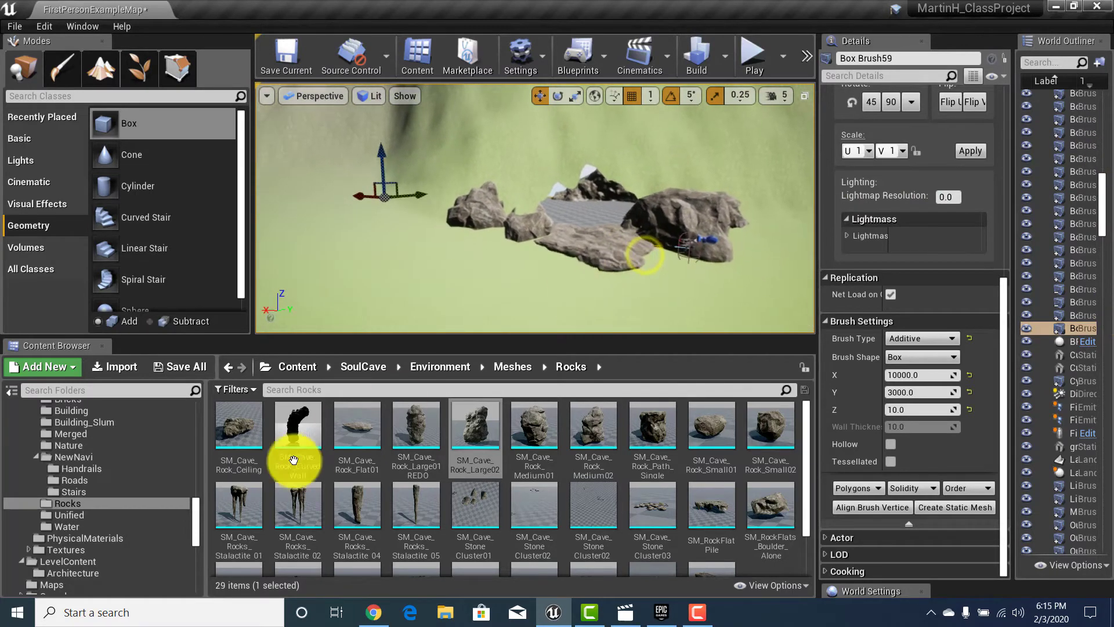
pyautogui.click(283, 429)
pyautogui.moveTo(567, 185); pyautogui.dragTo(429, 195)
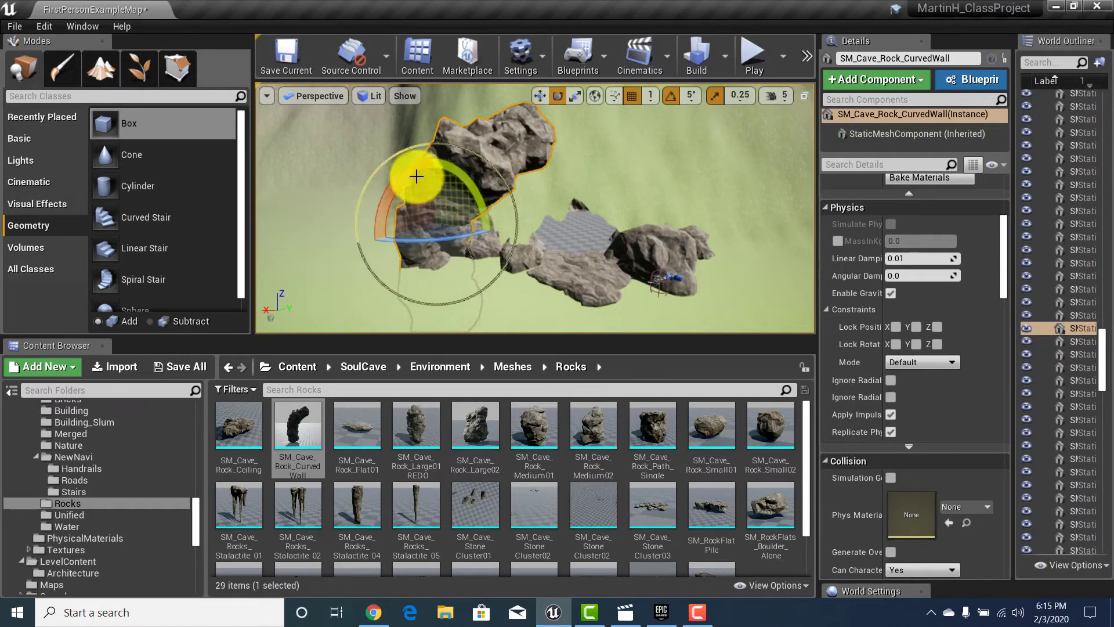
pyautogui.moveTo(609, 181); pyautogui.dragTo(709, 183)
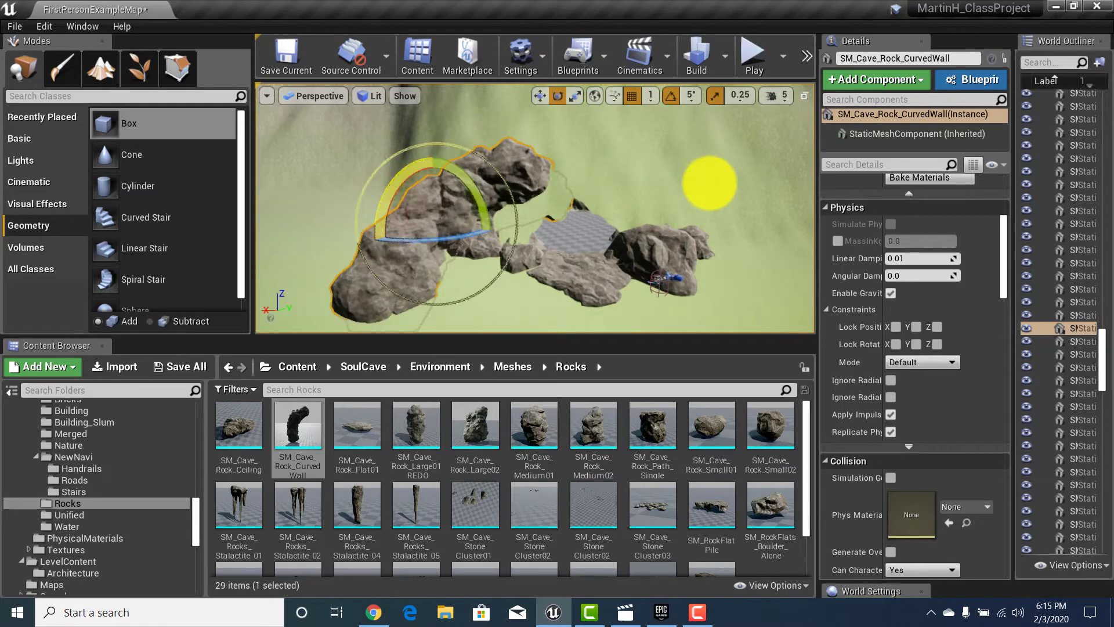
pyautogui.moveTo(454, 239); pyautogui.dragTo(429, 195)
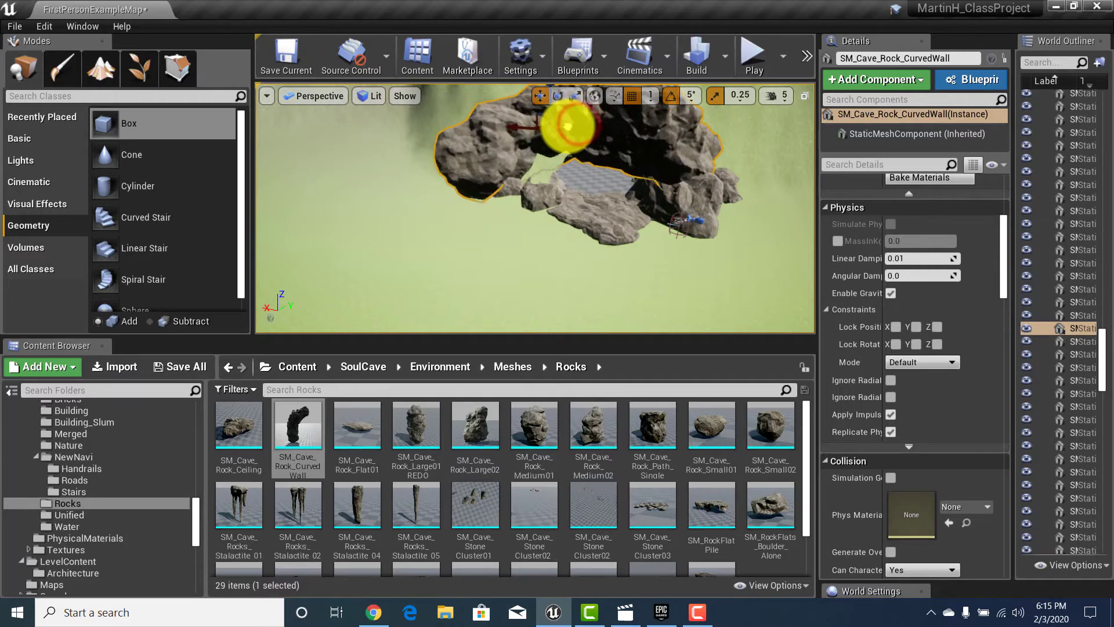
pyautogui.moveTo(473, 152); pyautogui.dragTo(368, 76, button='right')
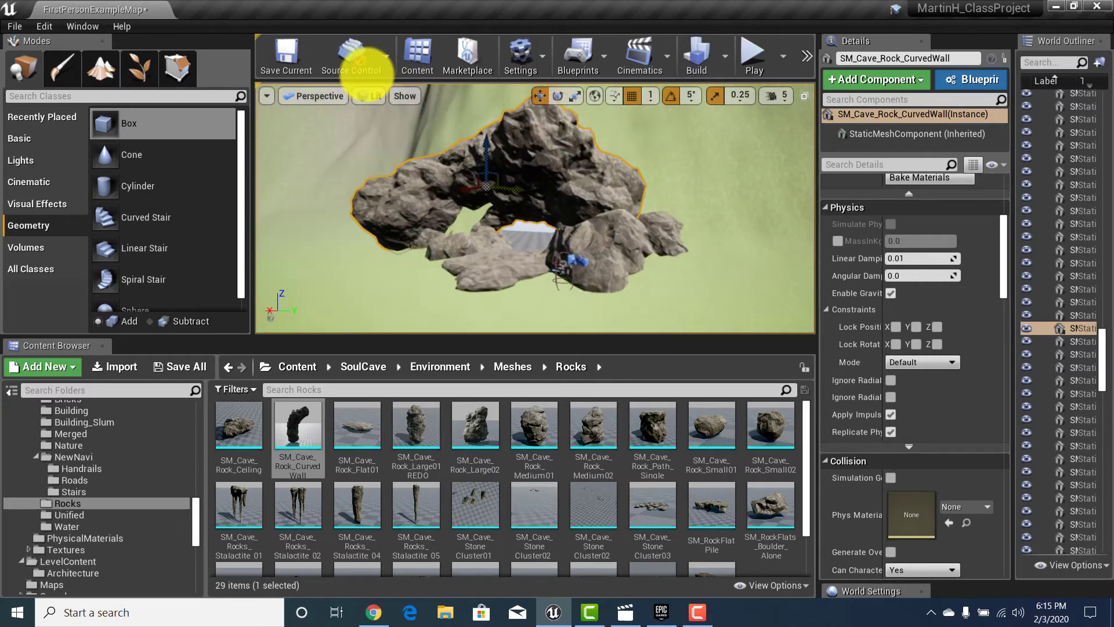
pyautogui.moveTo(483, 142); pyautogui.dragTo(447, 213, button='right')
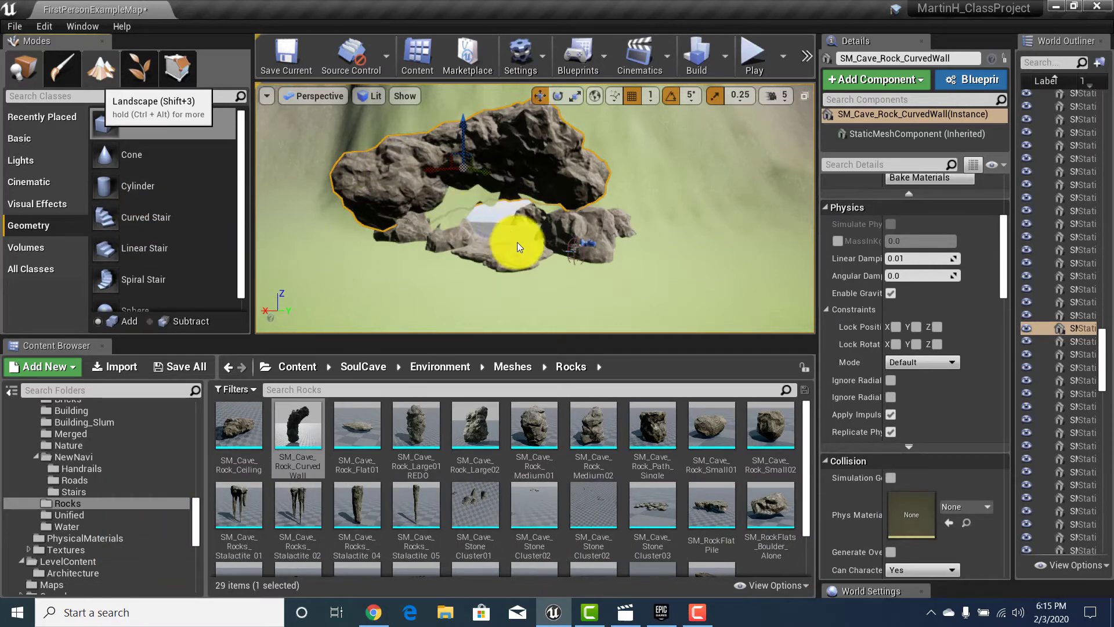
# Cut away the remaining landscape inside the rock arch with the Visibility tool at a brush size of about 193.
pyautogui.hotkey('shift', '3')
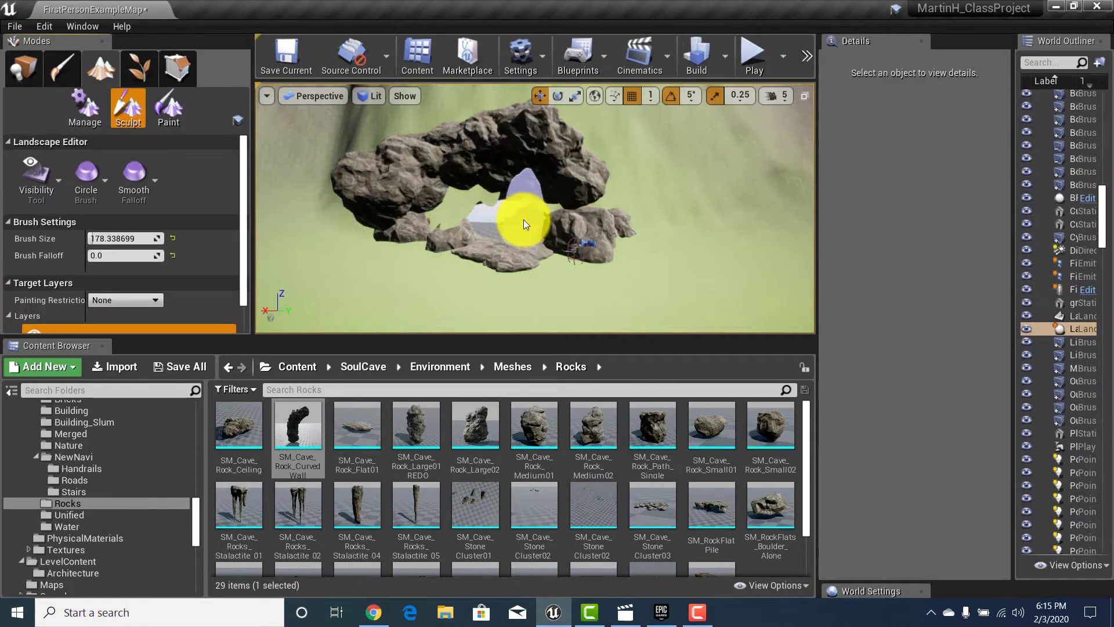
pyautogui.click(54, 169)
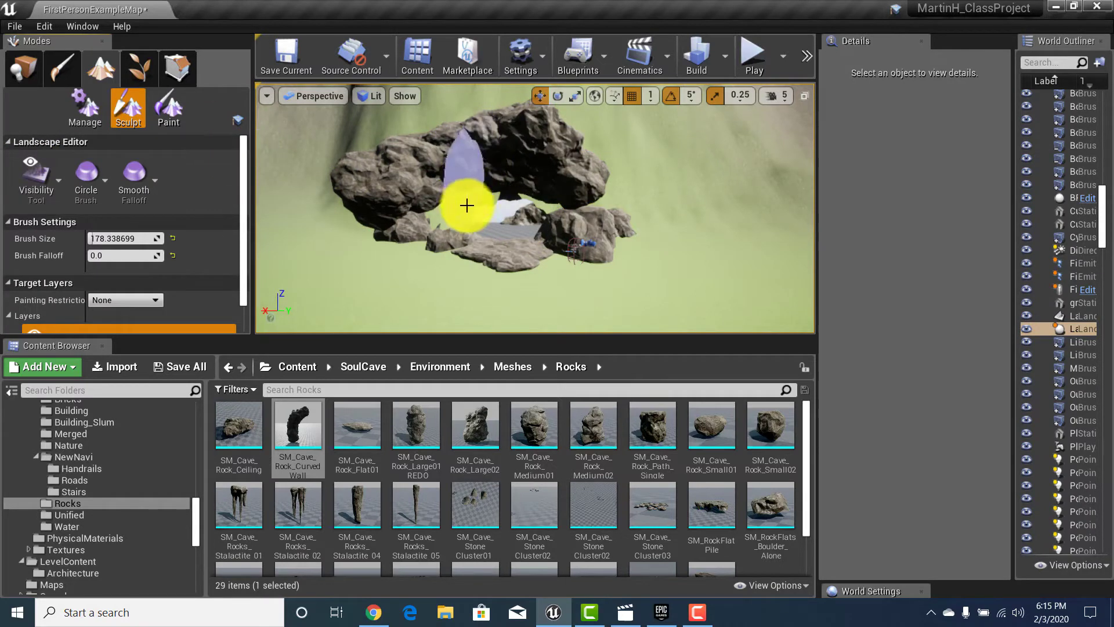
pyautogui.moveTo(105, 234); pyautogui.dragTo(94, 238)
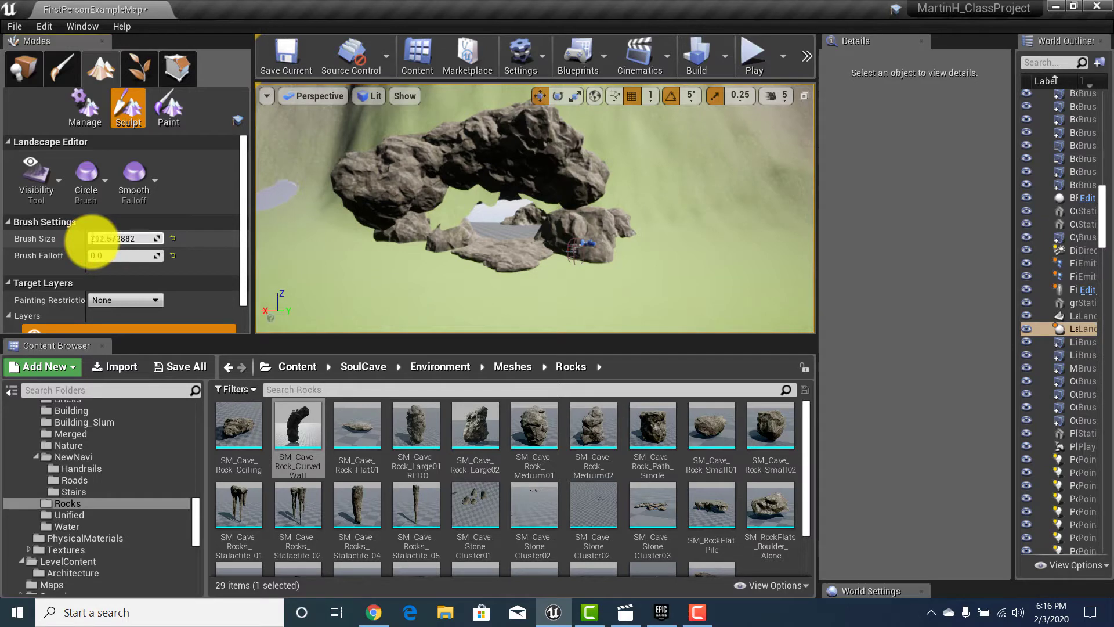
pyautogui.click(447, 215)
pyautogui.click(536, 232)
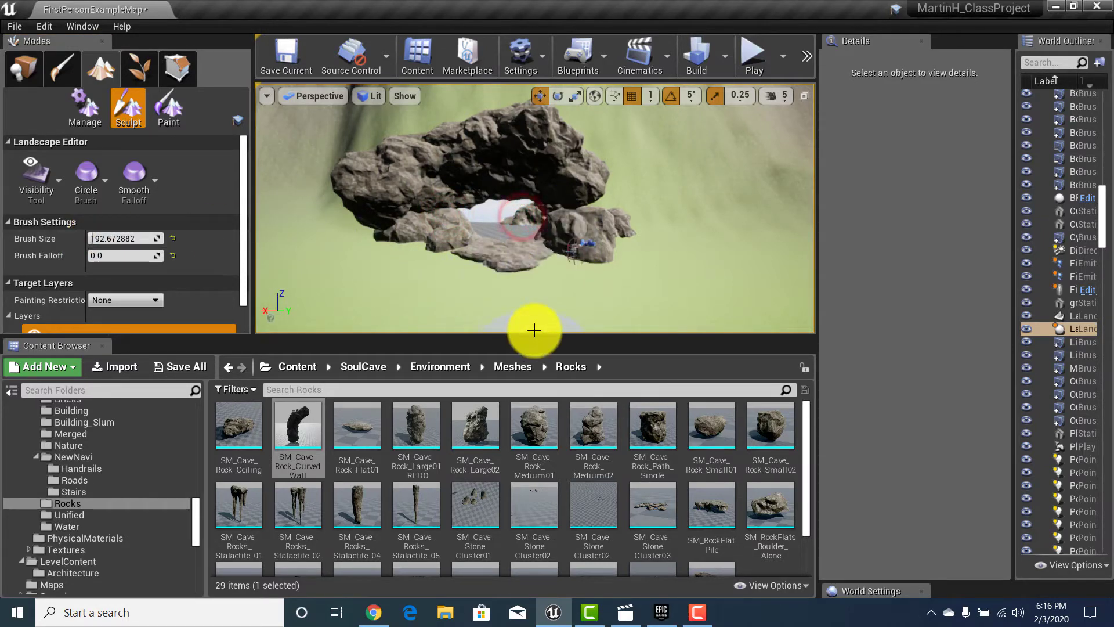
# Play the level to inspect the arched entrance from outside and inside the cave, and return to the editor.
pyautogui.click(754, 47)
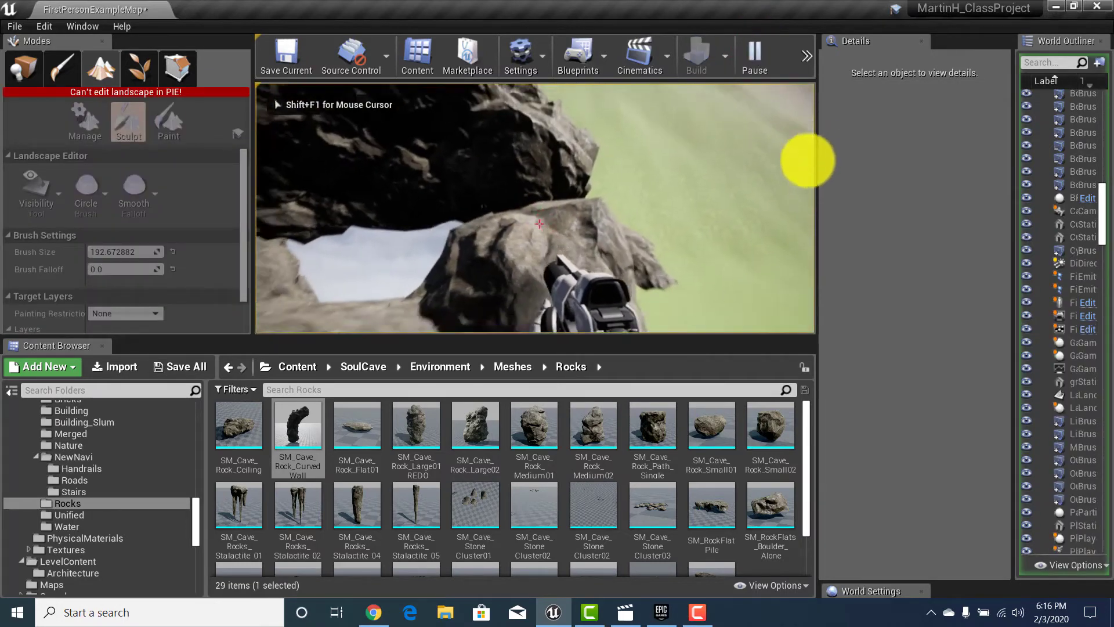
pyautogui.press('s')
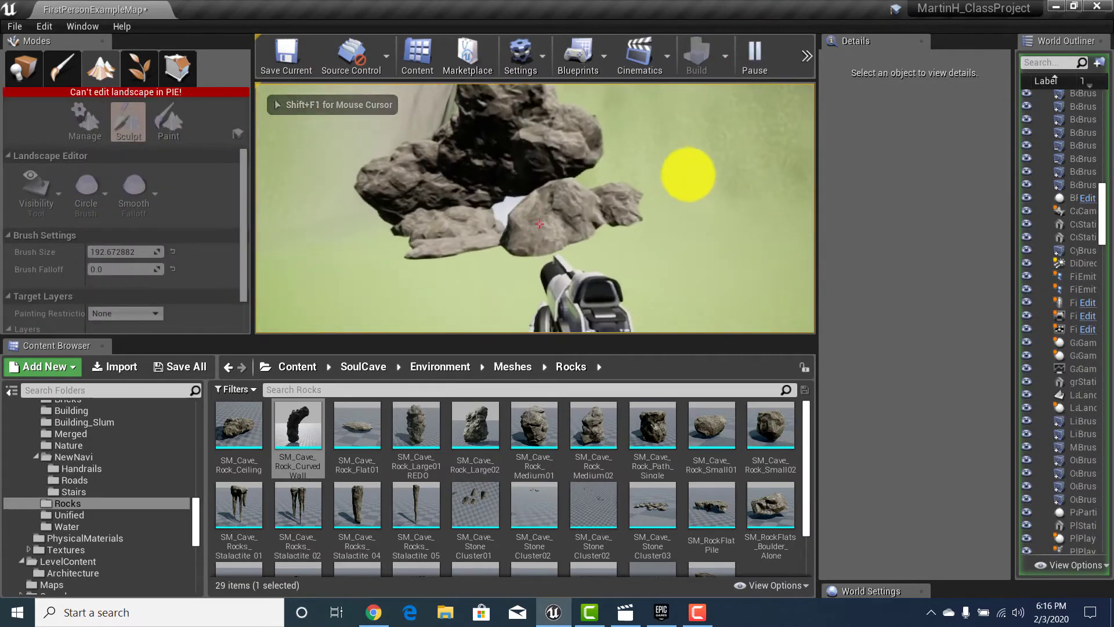
pyautogui.press('d')
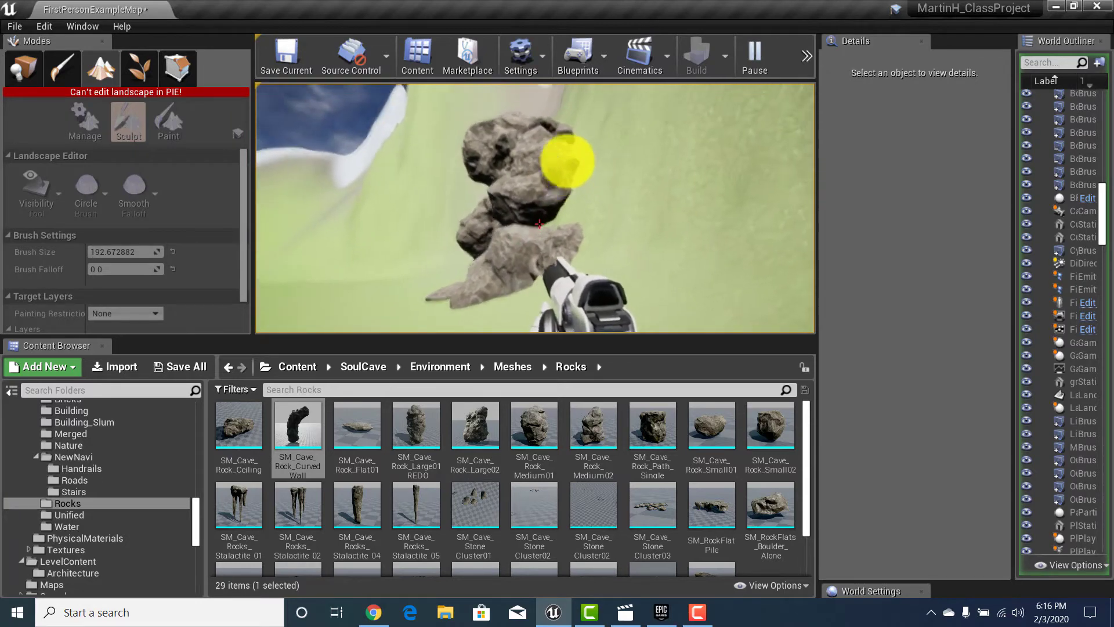
pyautogui.press('w')
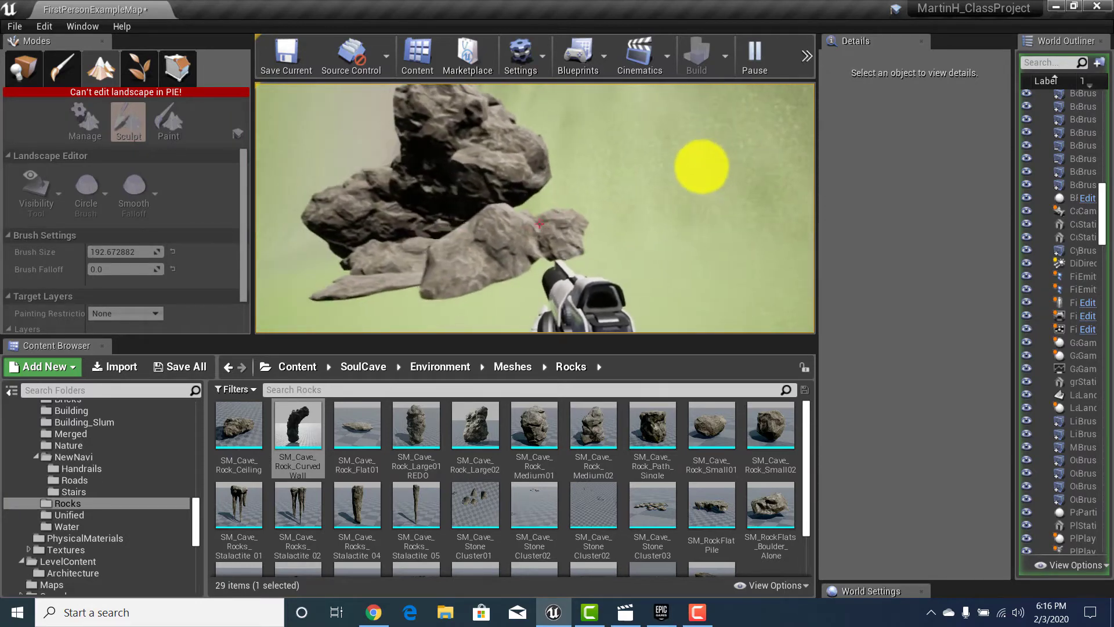
pyautogui.press('a')
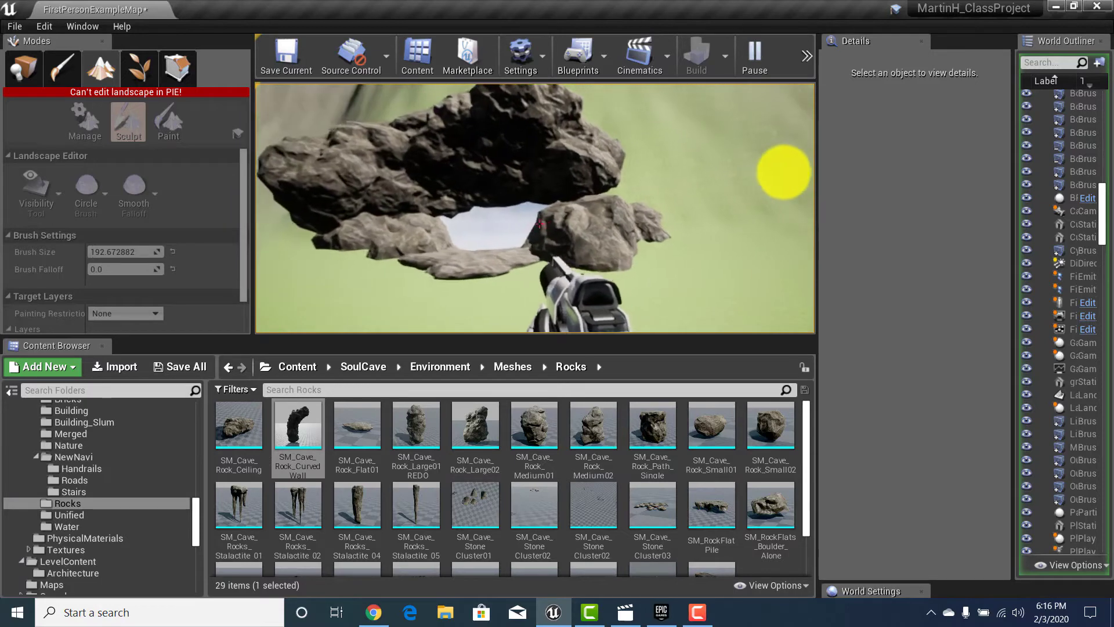
pyautogui.press('w')
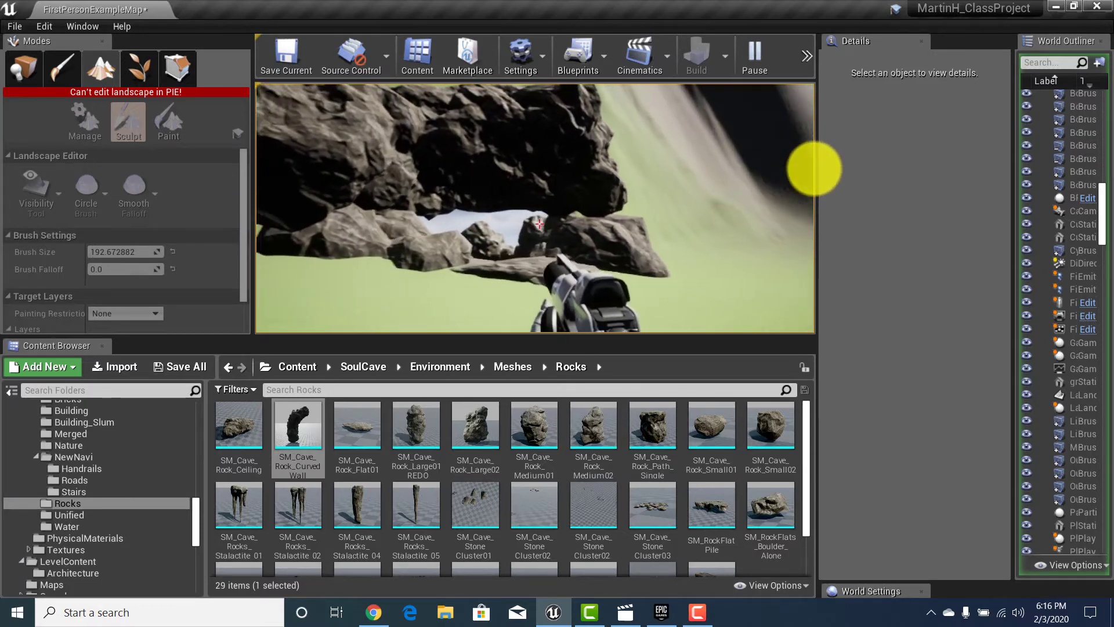
pyautogui.press('a')
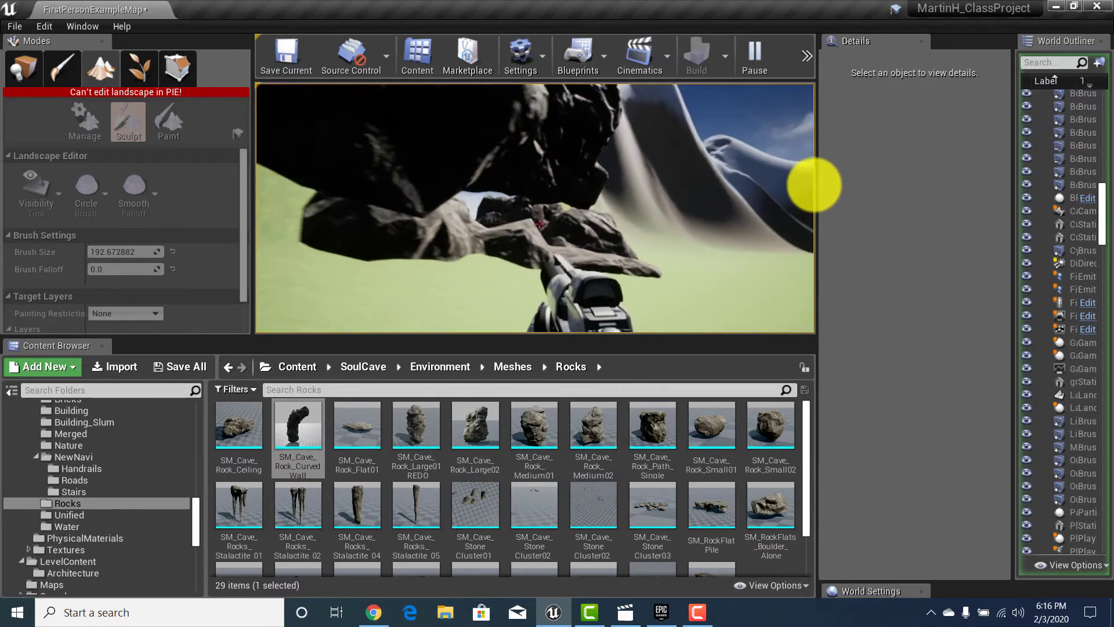
pyautogui.press('w')
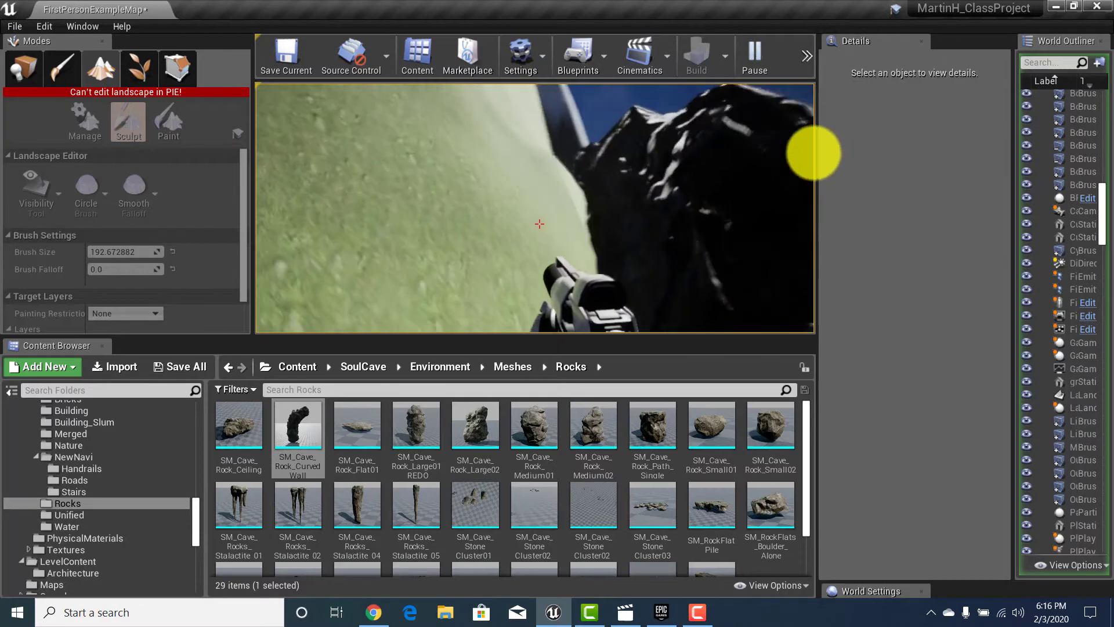
pyautogui.press('d')
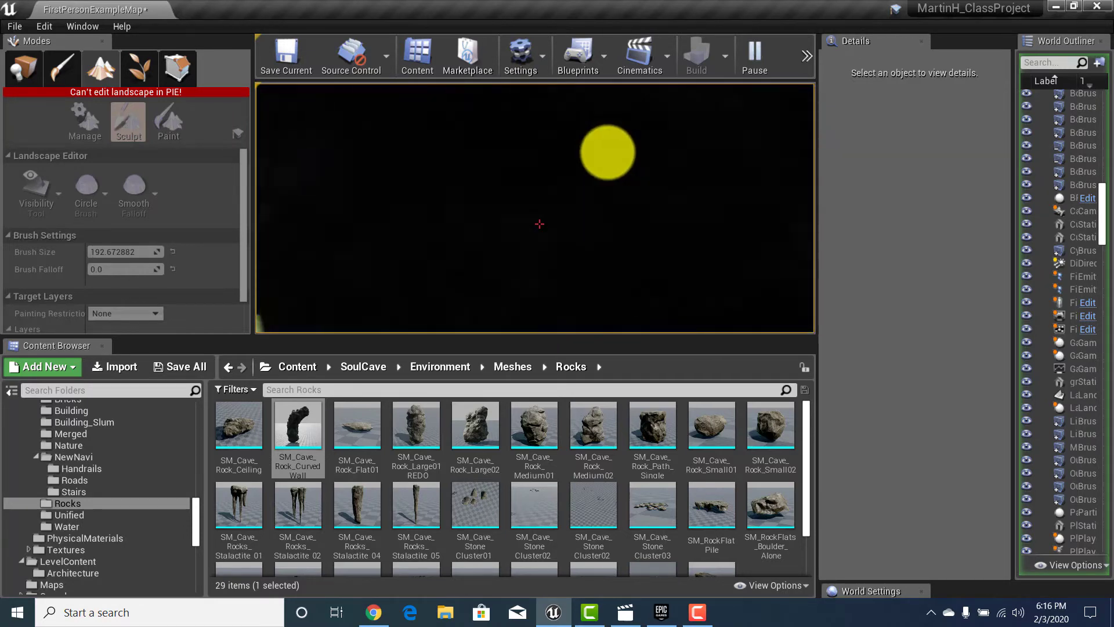
pyautogui.press('s')
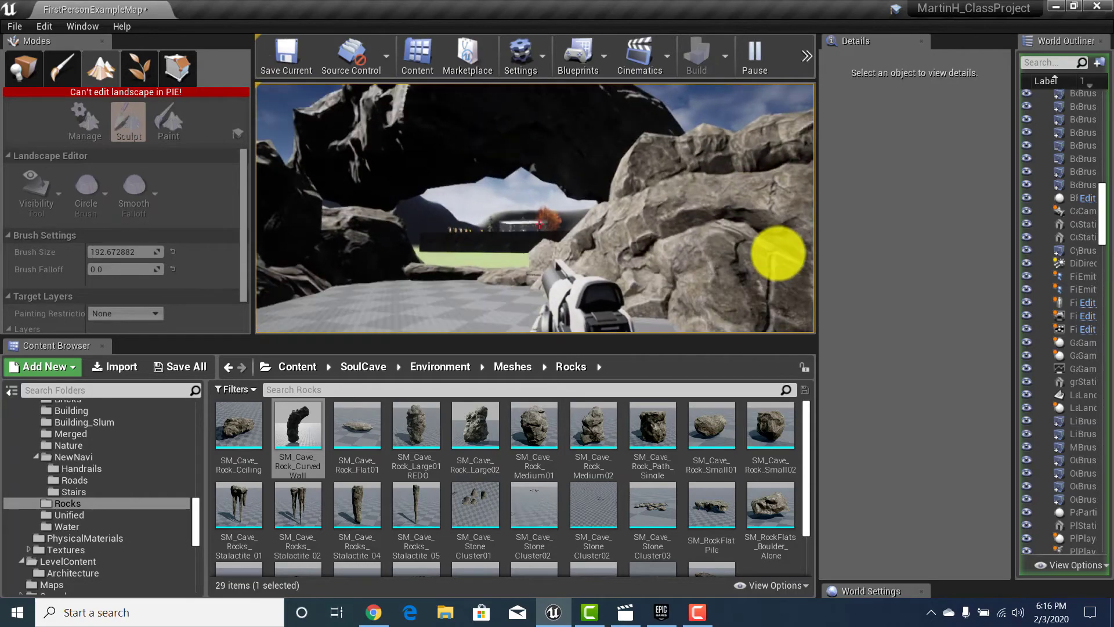
pyautogui.press('Escape')
# Select the four large rock pieces forming the cave walls and duplicate them upward to add height to the walls.
pyautogui.moveTo(604, 321); pyautogui.dragTo(509, 197, button='right')
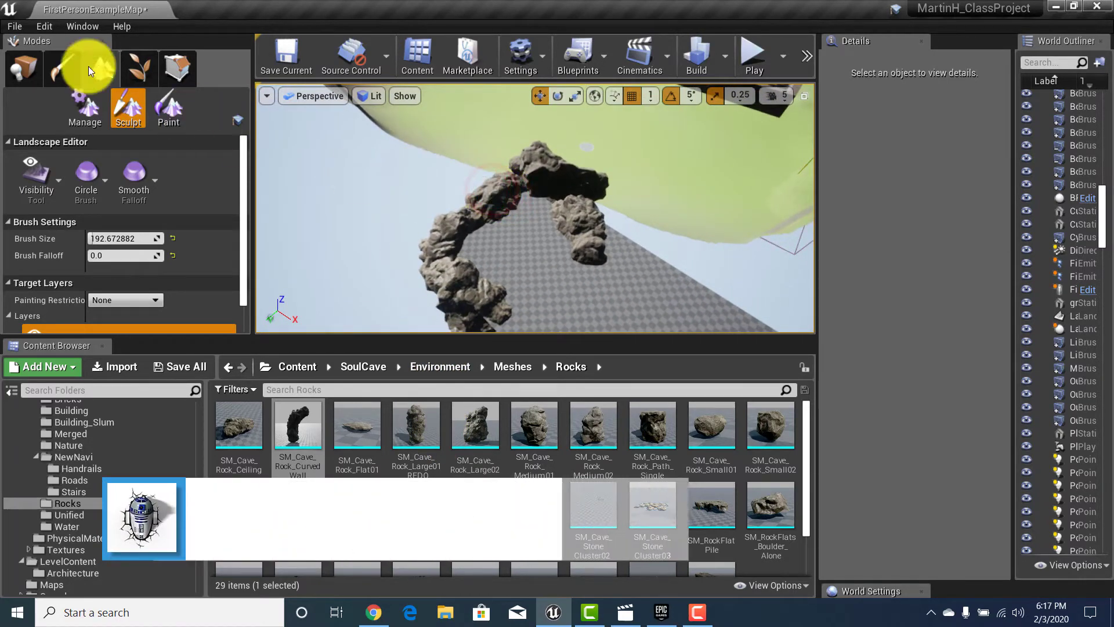
pyautogui.click(19, 58)
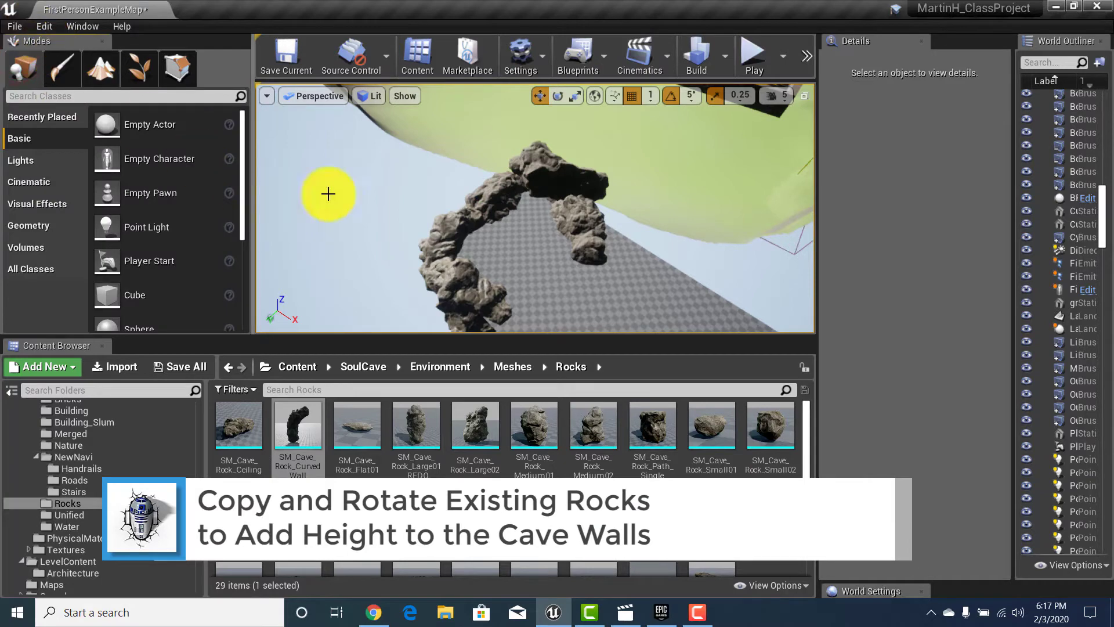
pyautogui.click(505, 200)
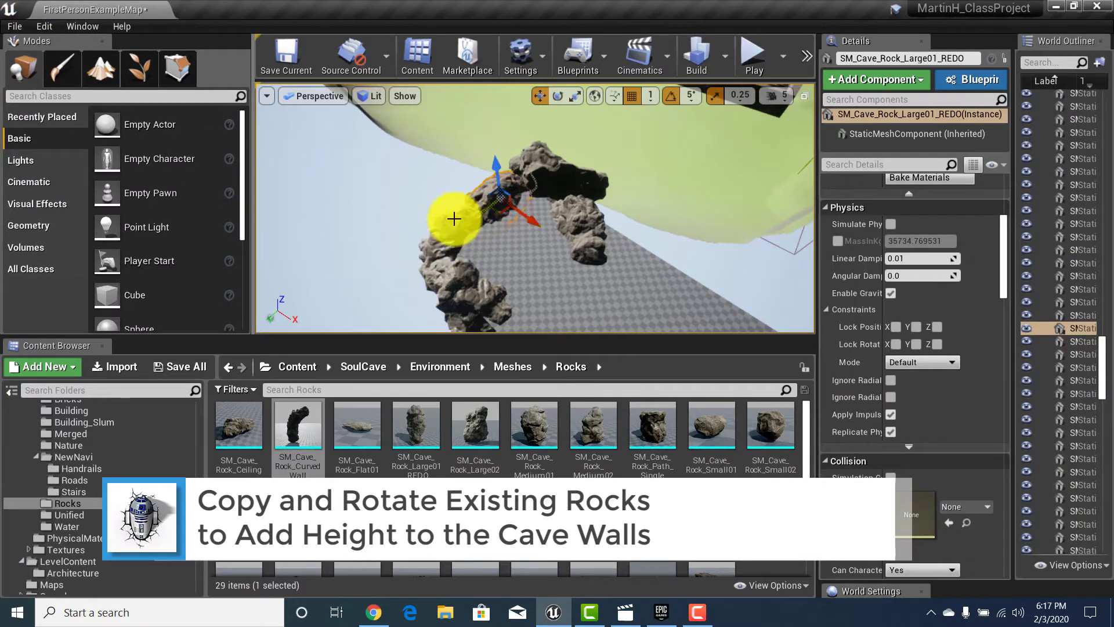
pyautogui.keyDown('ctrl'); pyautogui.click(451, 224); pyautogui.keyUp('ctrl')
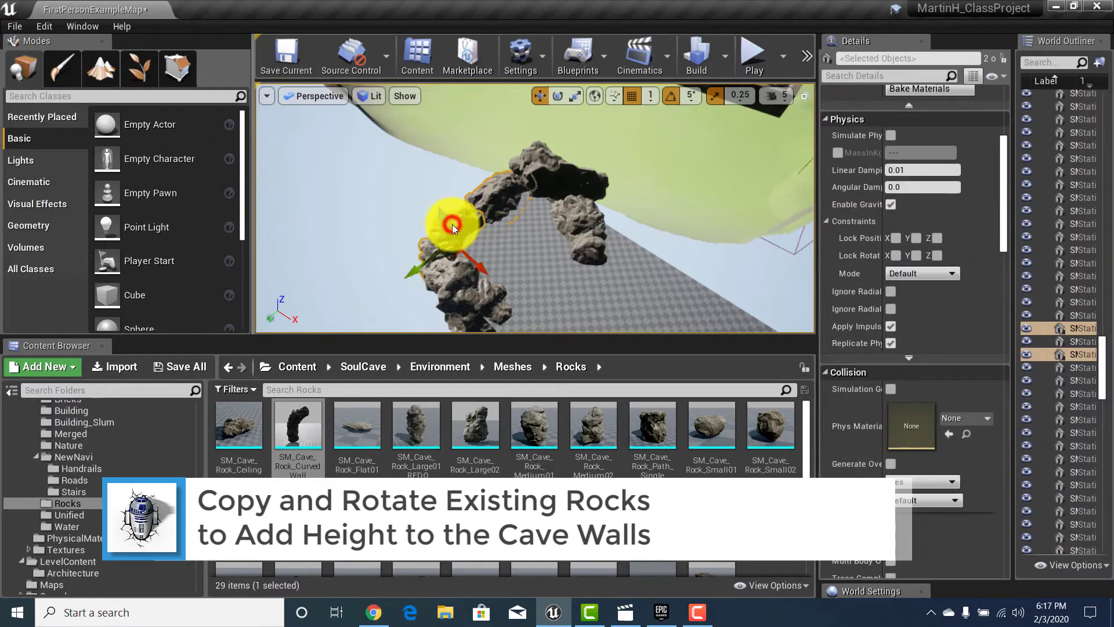
pyautogui.keyDown('ctrl'); pyautogui.click(441, 274); pyautogui.keyUp('ctrl')
pyautogui.keyDown('ctrl'); pyautogui.click(587, 230); pyautogui.keyUp('ctrl')
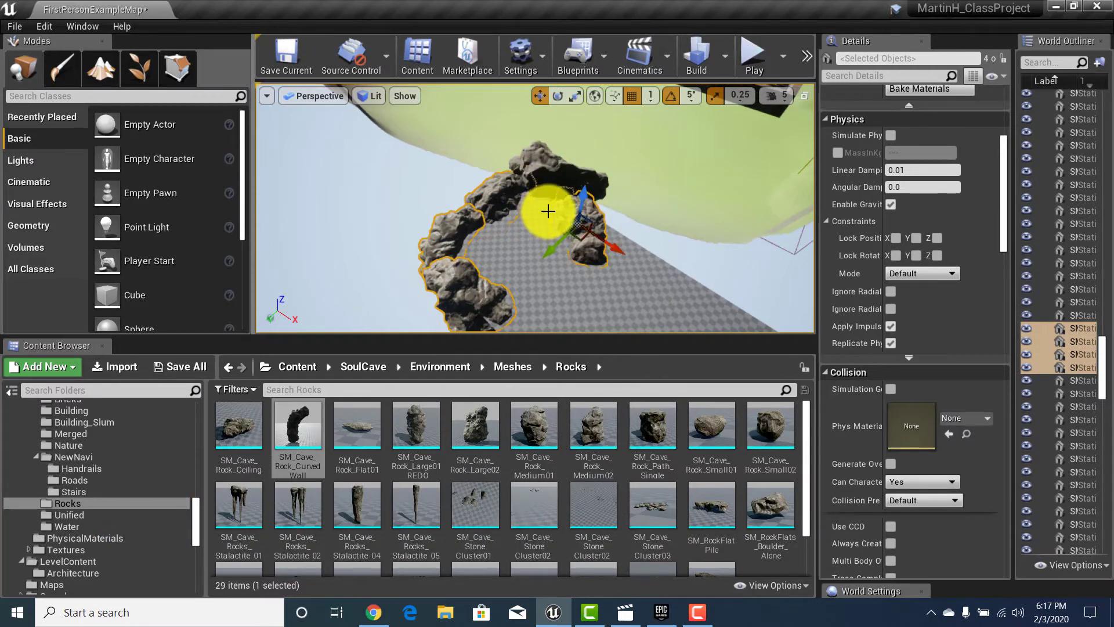
pyautogui.keyDown('alt'); pyautogui.moveTo(586, 193); pyautogui.dragTo(586, 166); pyautogui.keyUp('alt')
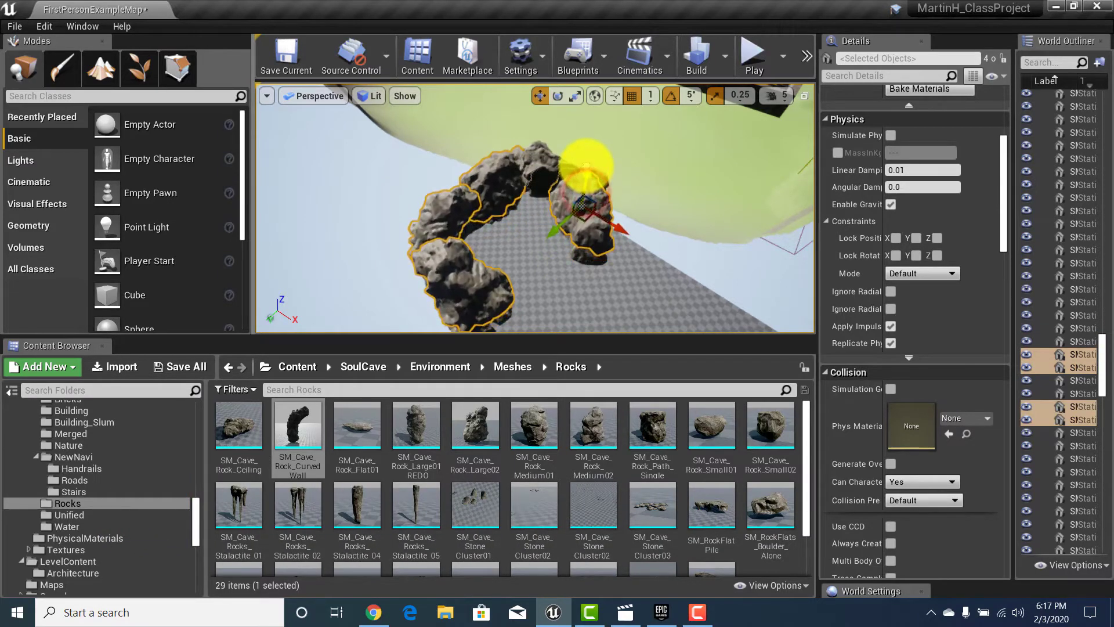
# Examine the raised rock copies from inside the cave for gaps along the walls.
pyautogui.moveTo(525, 197); pyautogui.dragTo(1102, 9, button='right')
pyautogui.press('w')
pyautogui.press('s')
pyautogui.press('w')
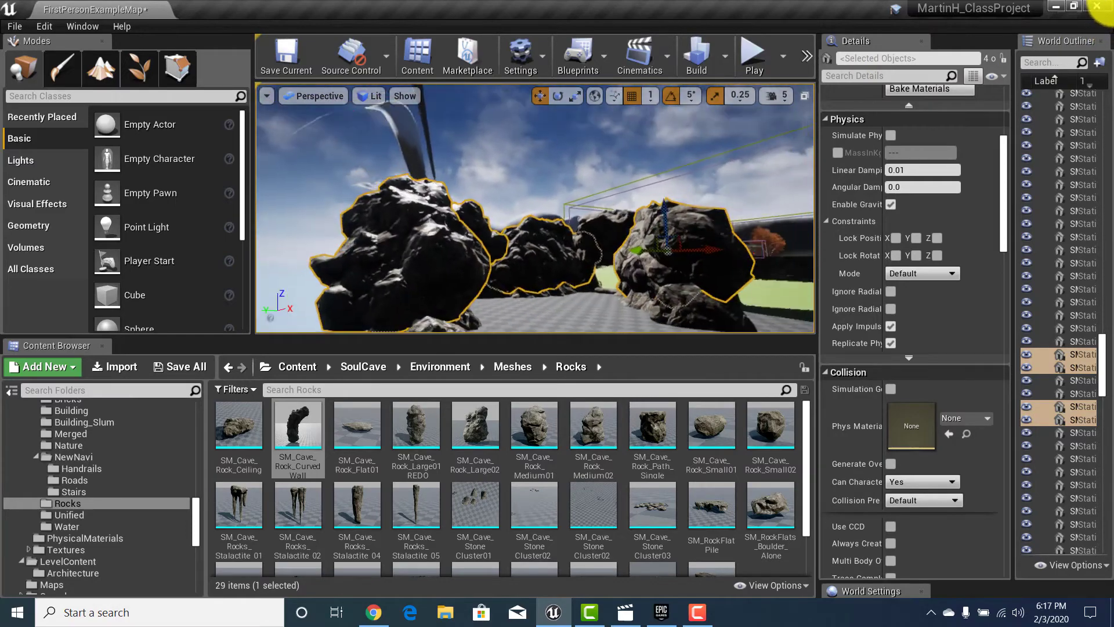
pyautogui.moveTo(1103, 8); pyautogui.dragTo(607, 246, button='right')
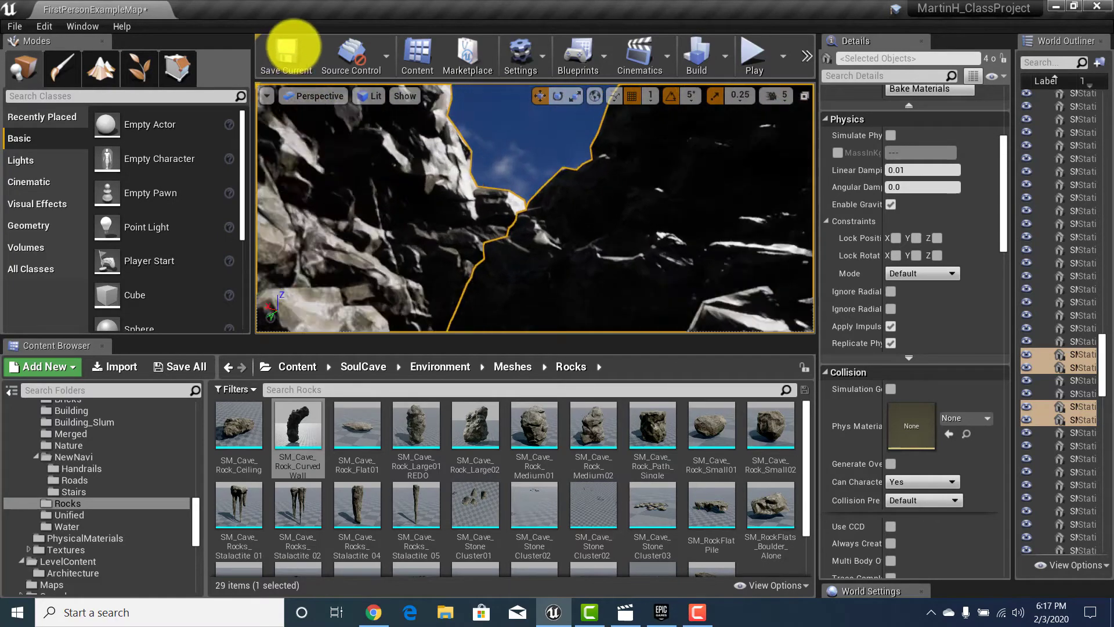
# Examine the curved wall and large rock pieces from above, inside and outside for gaps in the cave walls.
pyautogui.moveTo(294, 46); pyautogui.dragTo(472, 222, button='right')
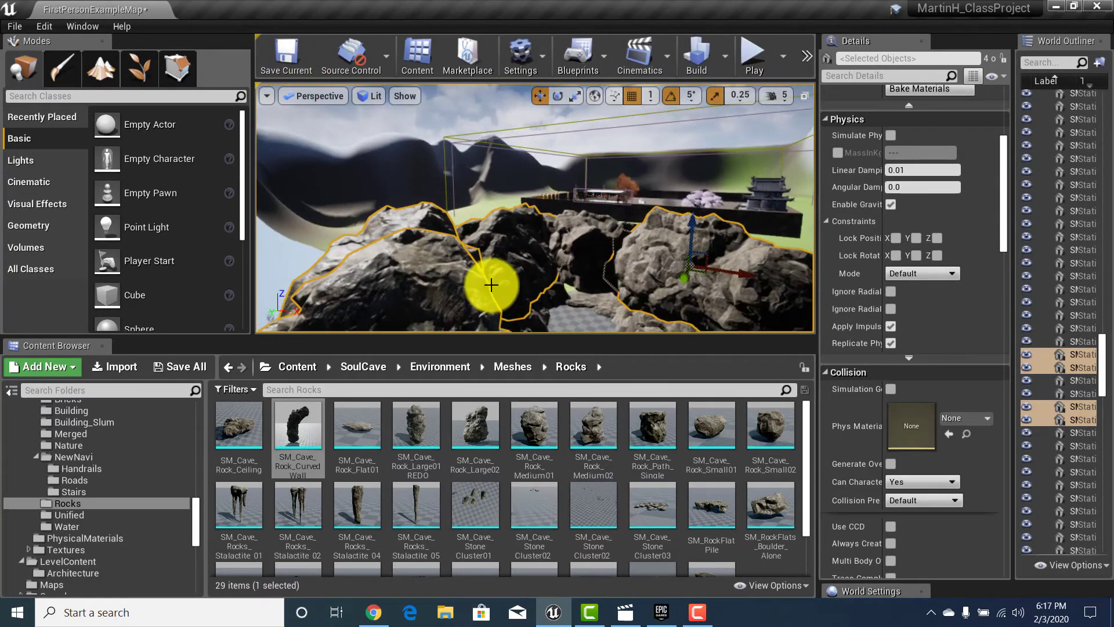
pyautogui.click(572, 281)
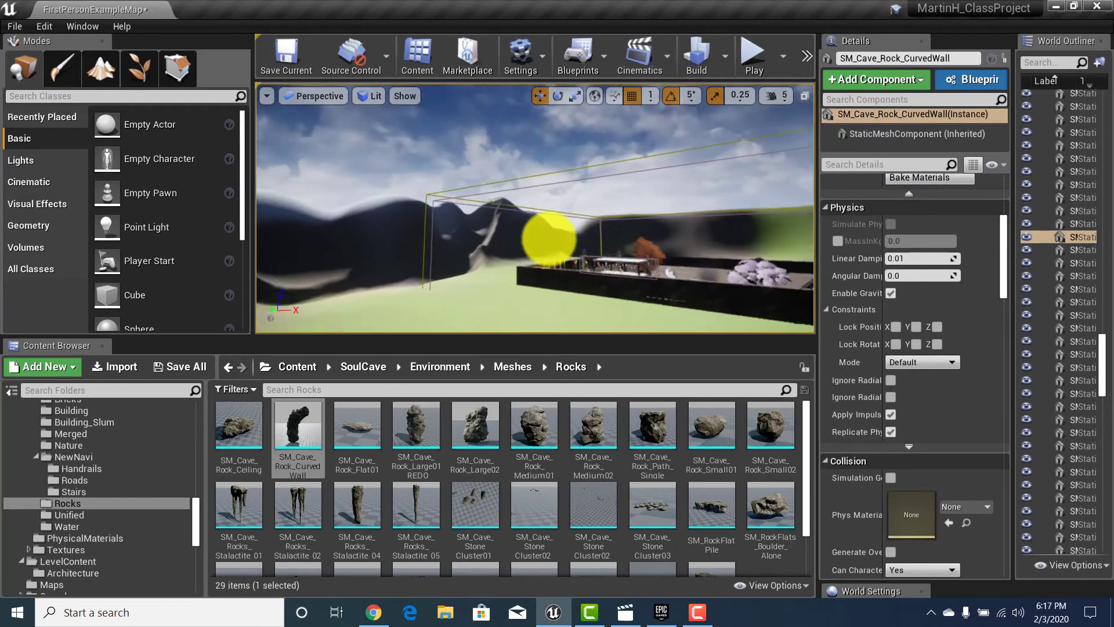
pyautogui.press('f')
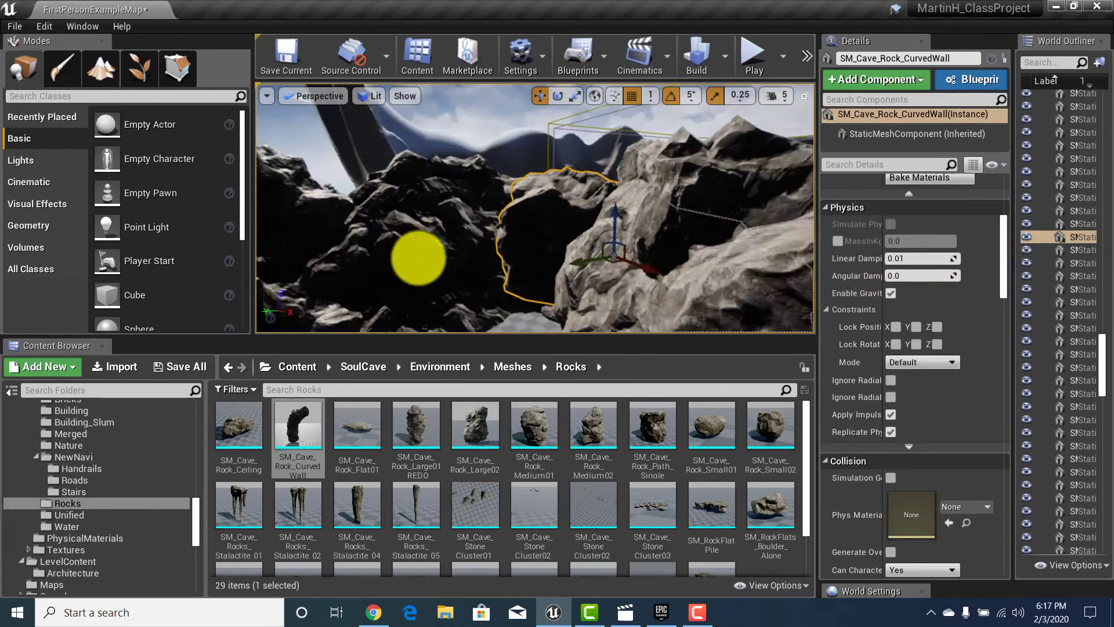
pyautogui.moveTo(348, 343); pyautogui.dragTo(367, 305, button='right')
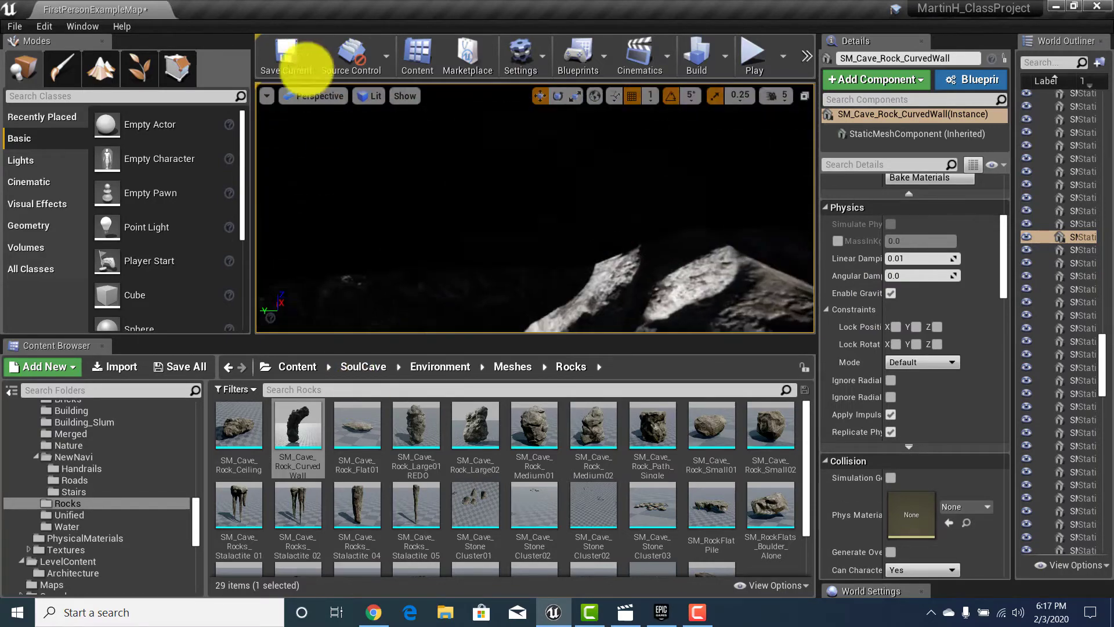
pyautogui.moveTo(316, 133); pyautogui.dragTo(316, 134, button='right')
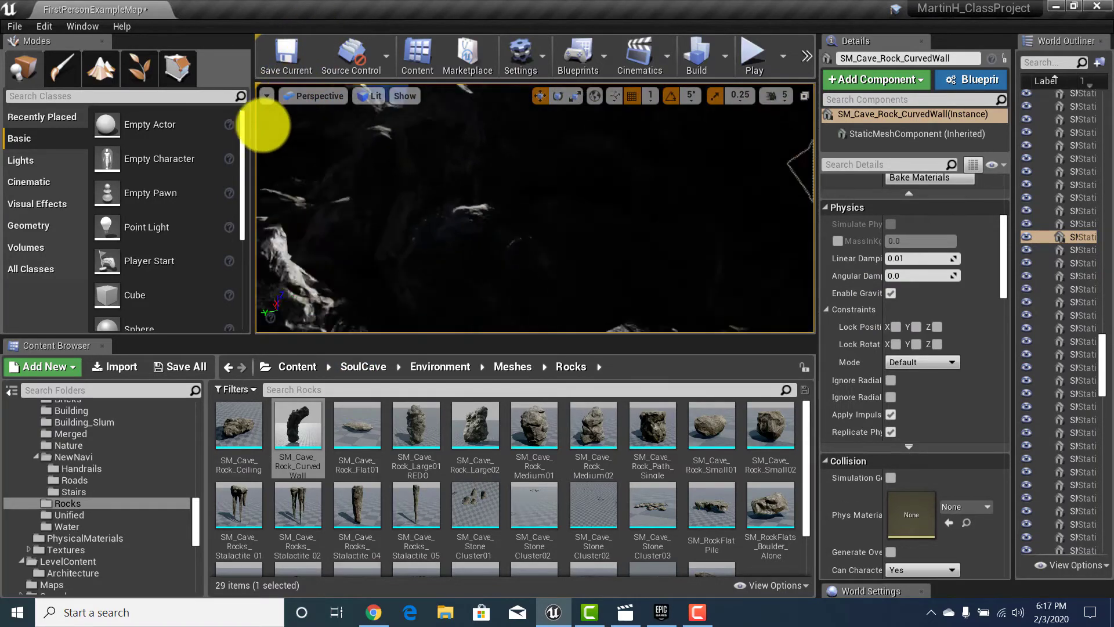
pyautogui.moveTo(225, 147); pyautogui.dragTo(174, 146, button='right')
pyautogui.click(528, 193)
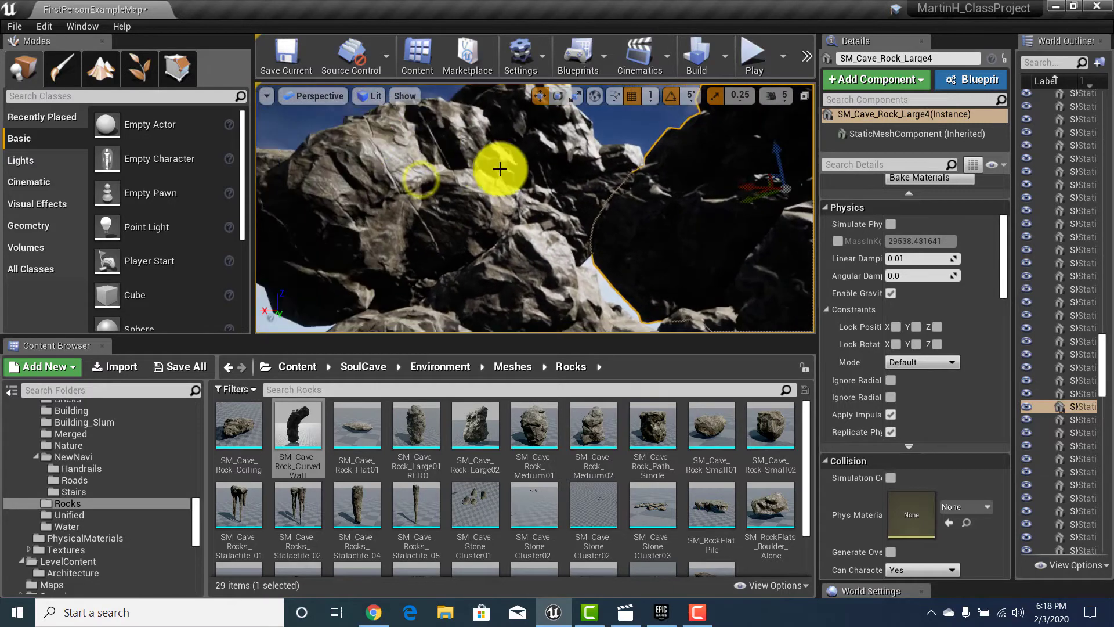
pyautogui.click(543, 172)
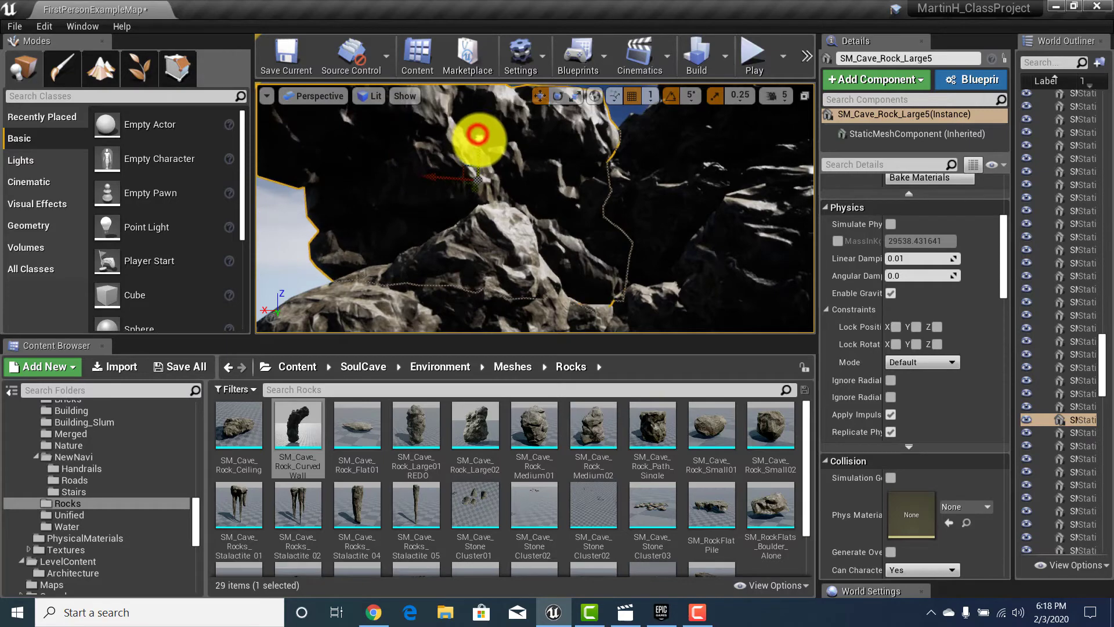
pyautogui.moveTo(496, 171); pyautogui.dragTo(397, 209, button='right')
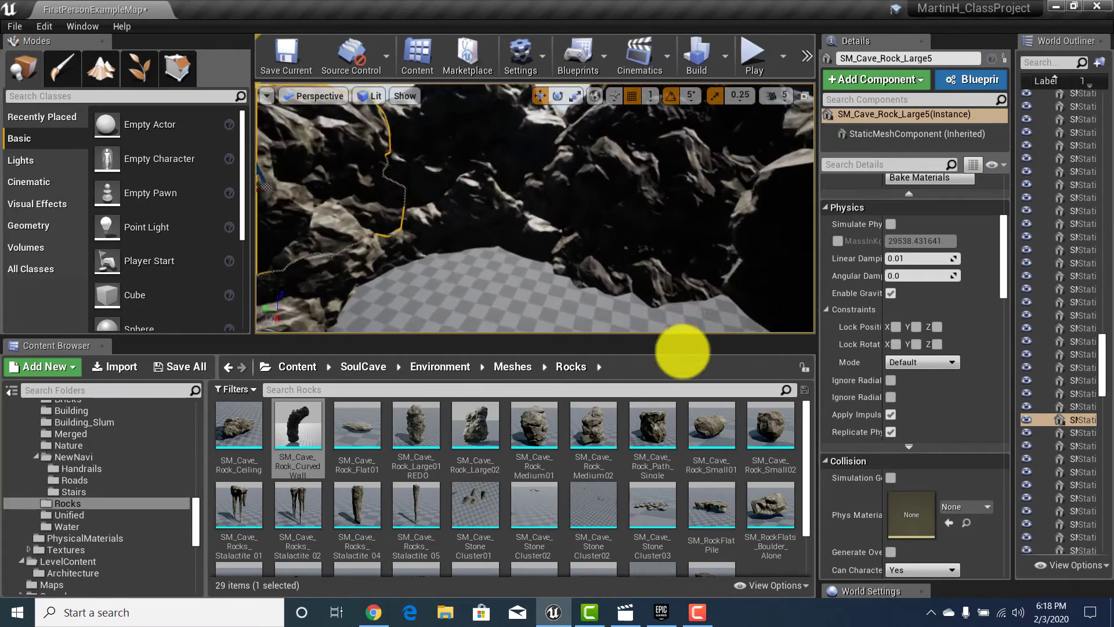
pyautogui.moveTo(696, 361); pyautogui.dragTo(539, 220, button='right')
pyautogui.click(496, 300)
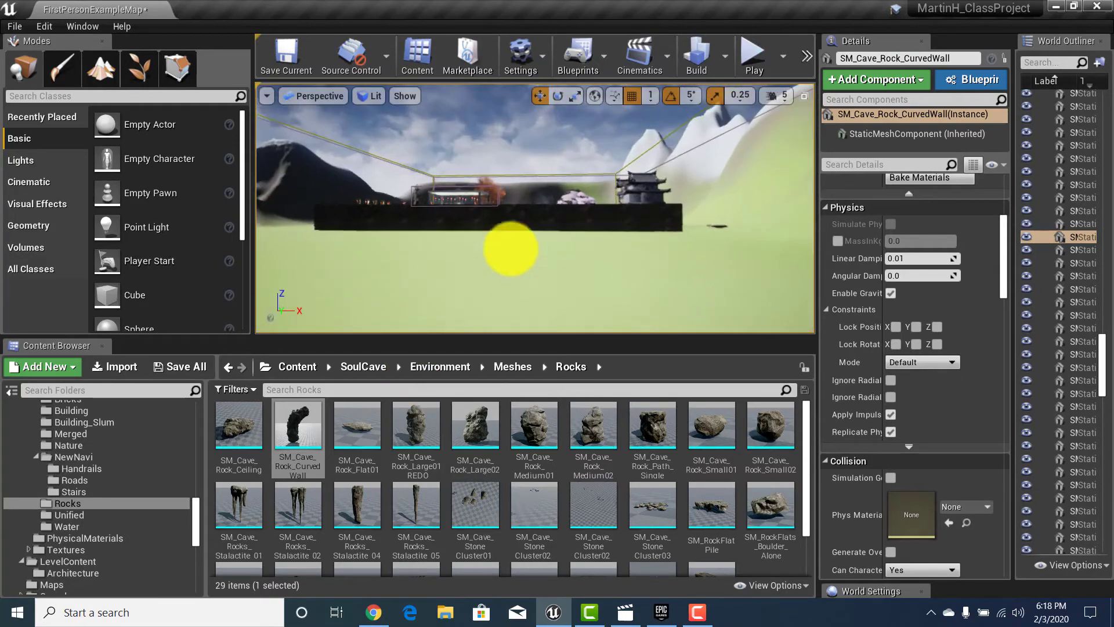
pyautogui.press('f')
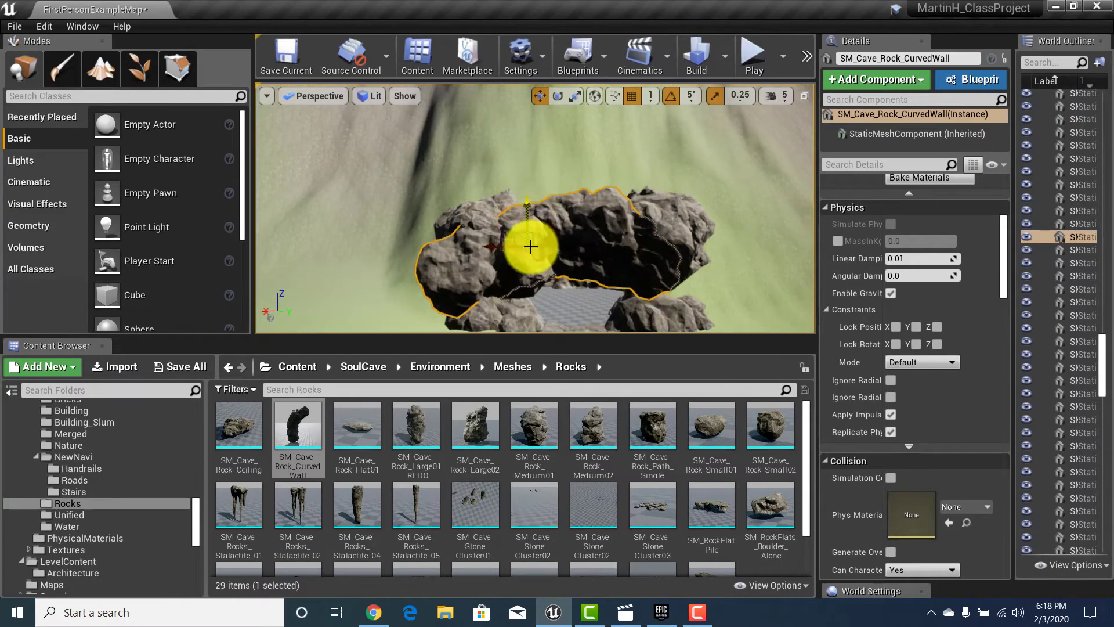
pyautogui.moveTo(545, 312); pyautogui.dragTo(518, 262, button='right')
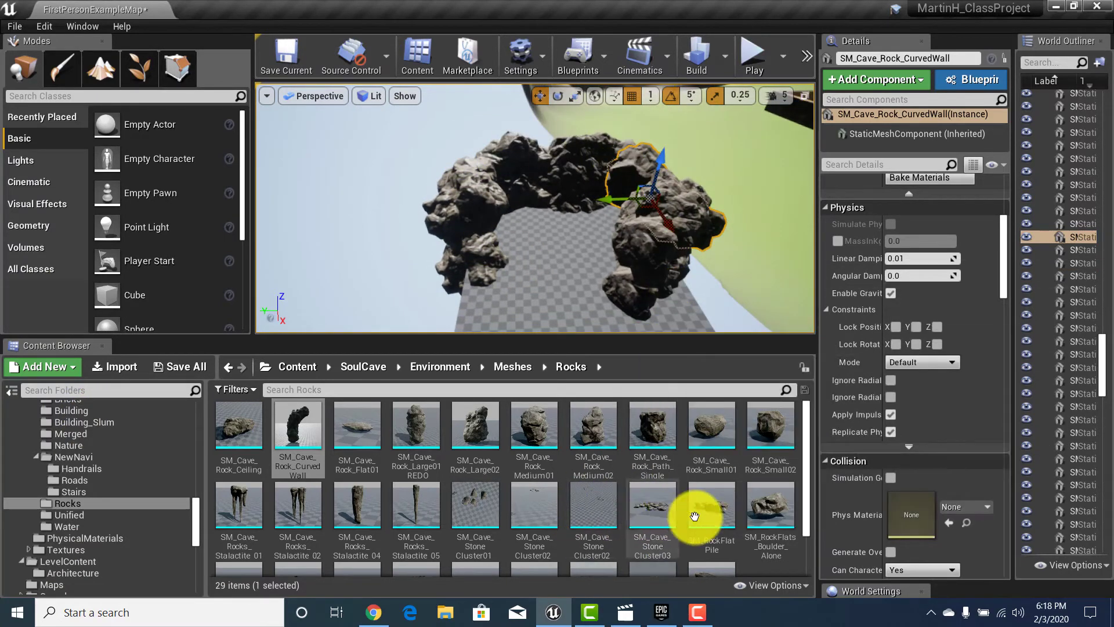
# Place an SM_Cave_Rock_Flat01 mesh on the floor between the cave walls and scale it up uniformly to fill the space.
pyautogui.moveTo(722, 509)
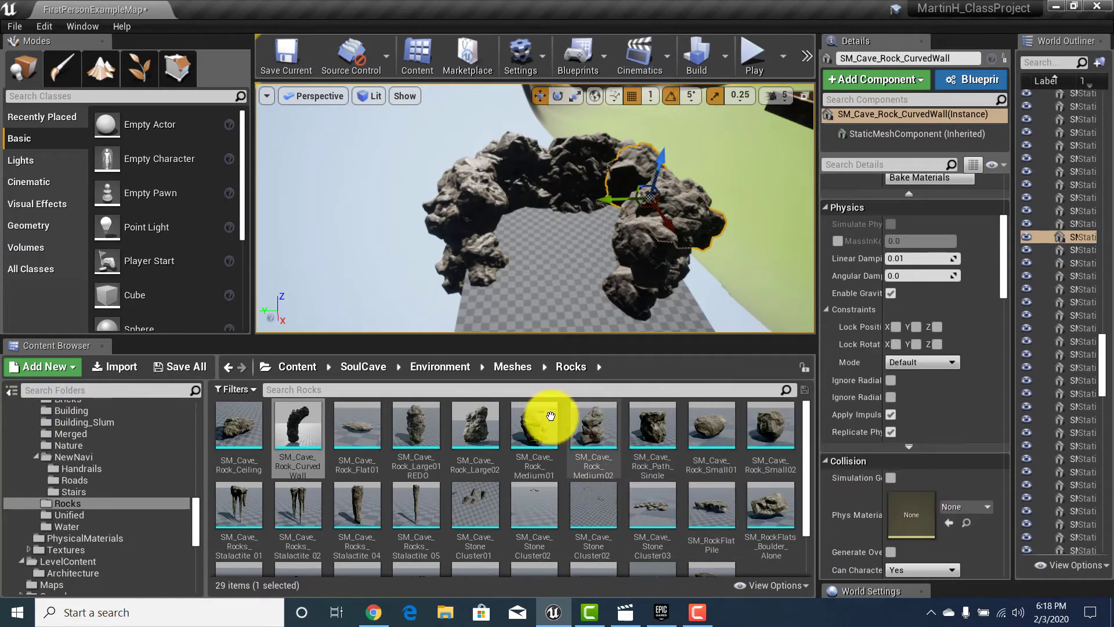
pyautogui.scroll(-1, 467, 461)
pyautogui.scroll(-1, 475, 466)
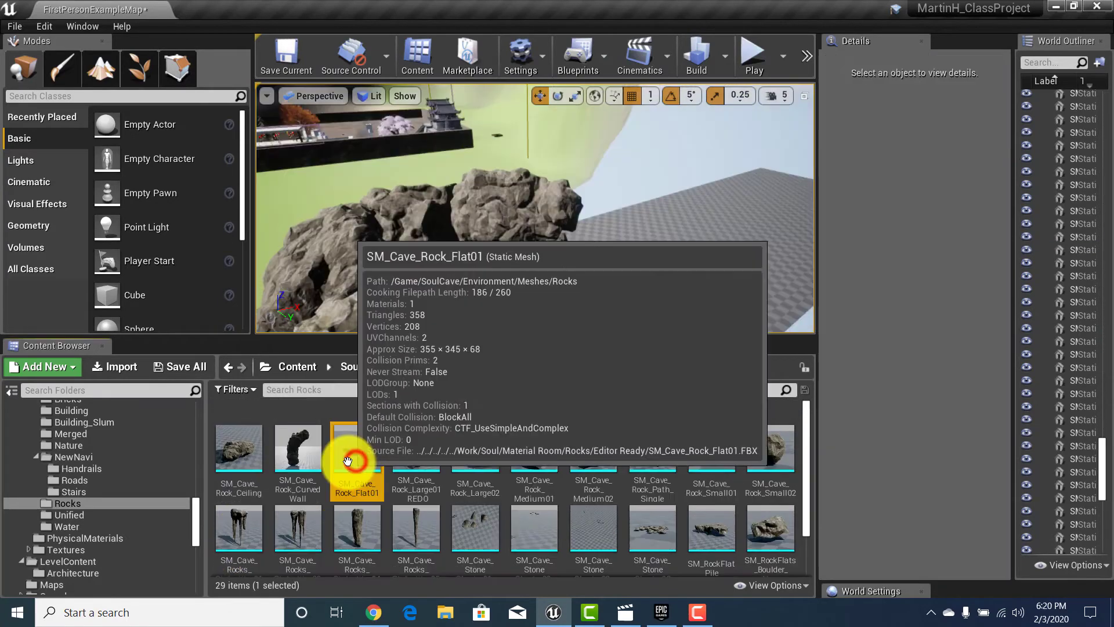
pyautogui.moveTo(348, 461); pyautogui.dragTo(501, 285)
pyautogui.press('f')
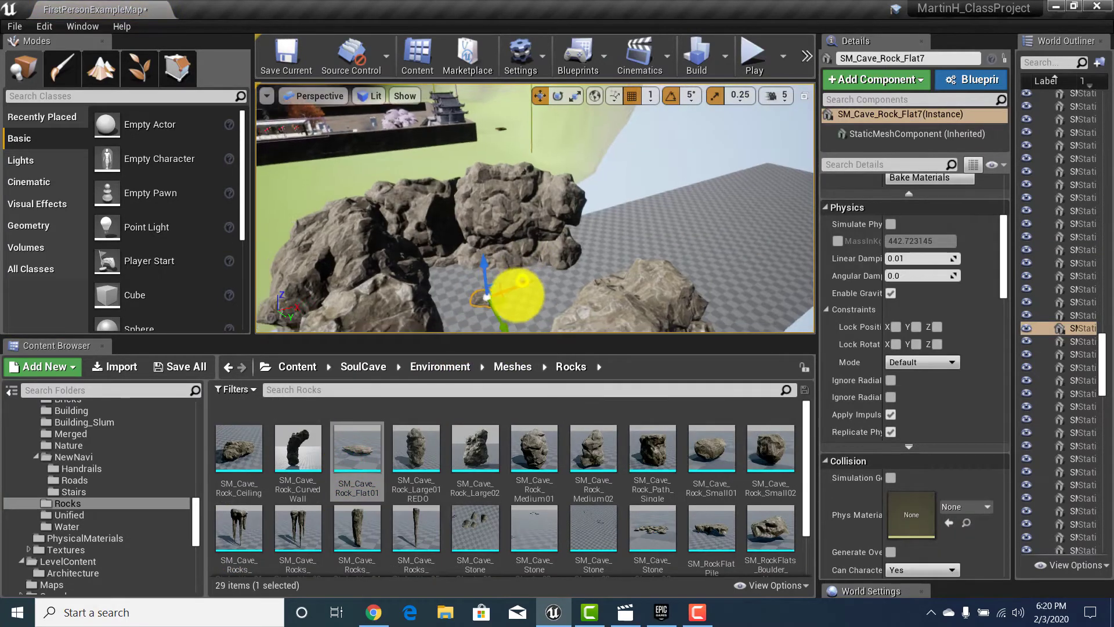
pyautogui.press('e')
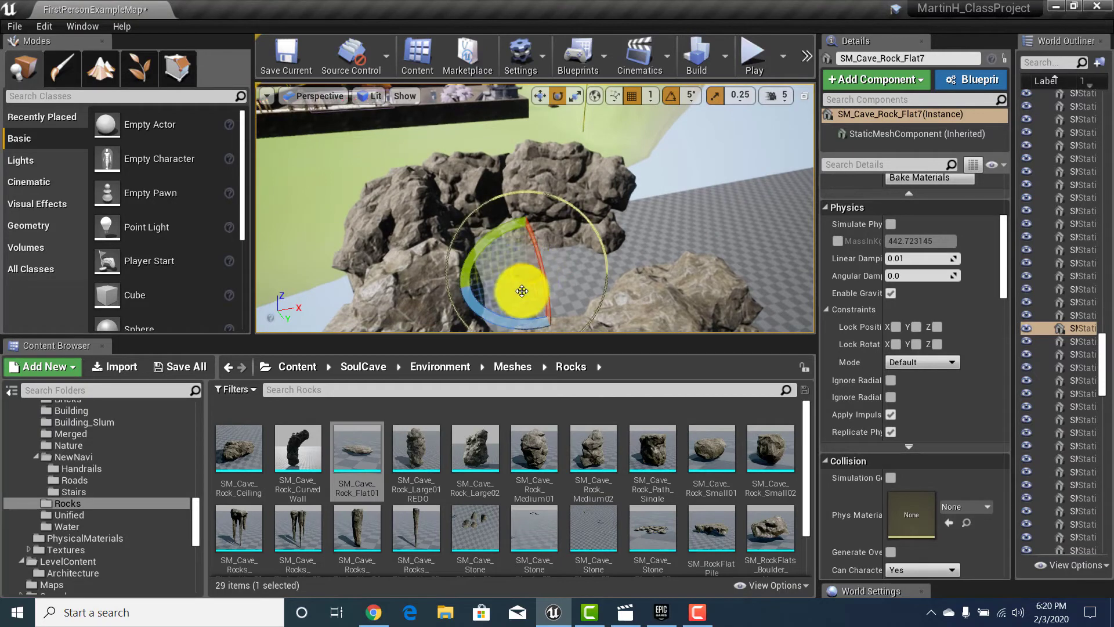
pyautogui.press('r')
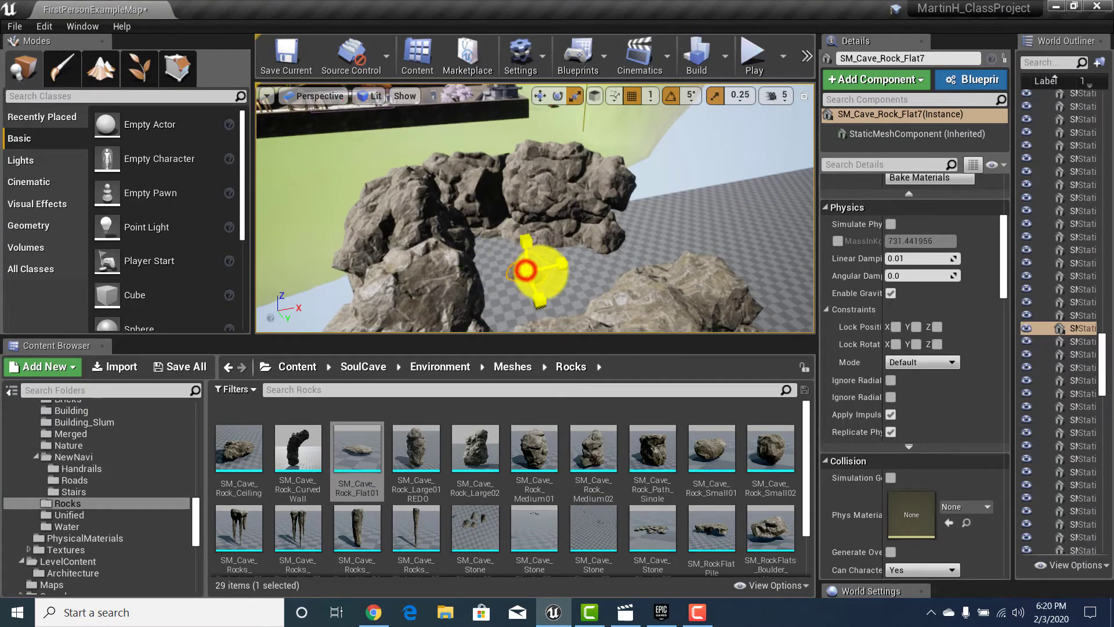
pyautogui.moveTo(533, 270); pyautogui.dragTo(639, 325)
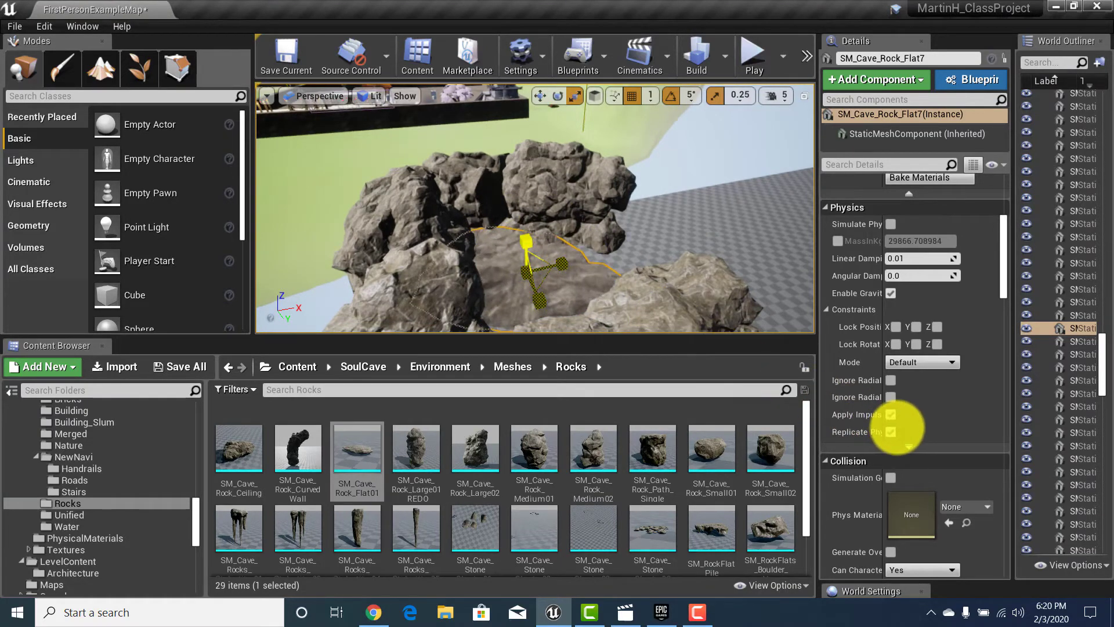
# Raise the flat rock onto the cave walls as a ceiling and enlarge it uniformly until it spans them.
pyautogui.press('w')
pyautogui.moveTo(522, 191); pyautogui.dragTo(525, 118)
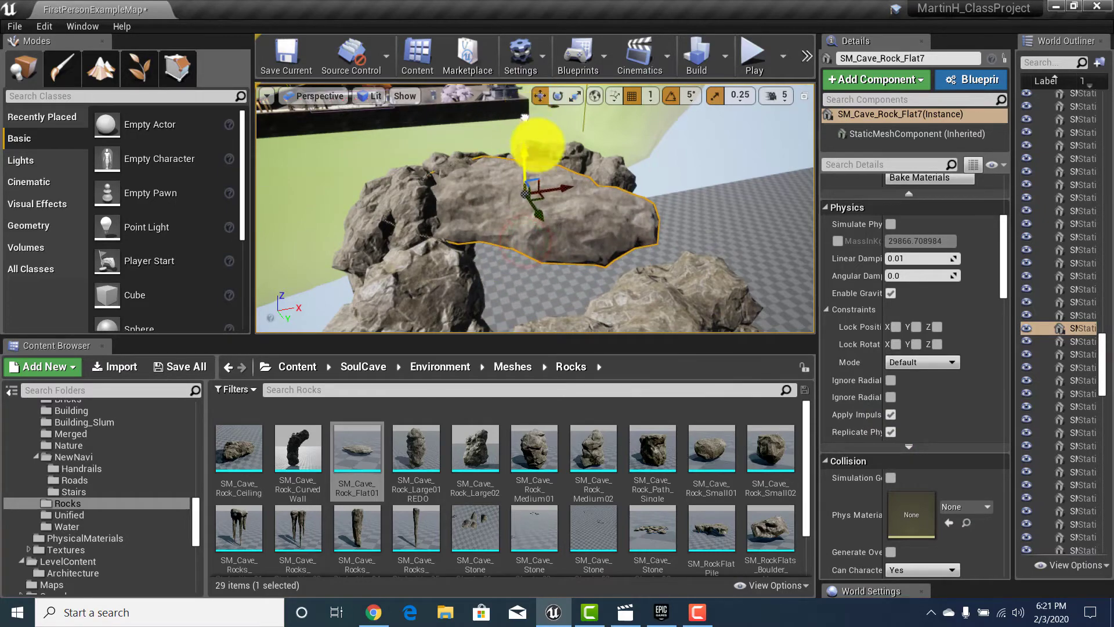
pyautogui.moveTo(525, 117); pyautogui.dragTo(421, 298, button='right')
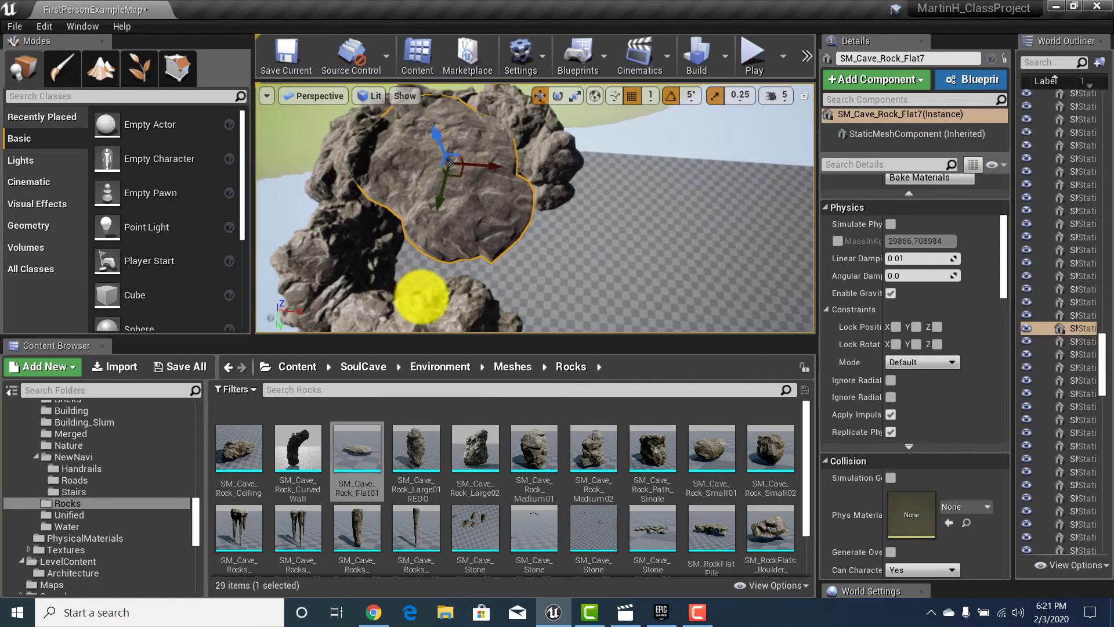
pyautogui.press('e')
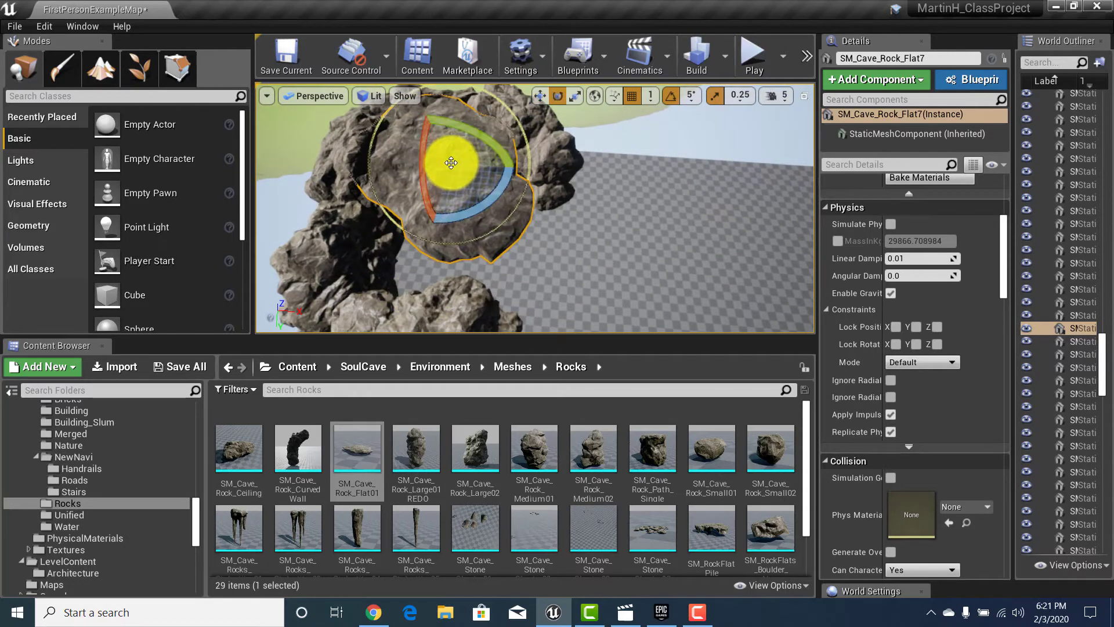
pyautogui.press('r')
pyautogui.moveTo(452, 164); pyautogui.dragTo(642, 403)
pyautogui.moveTo(417, 144); pyautogui.dragTo(336, 82, button='right')
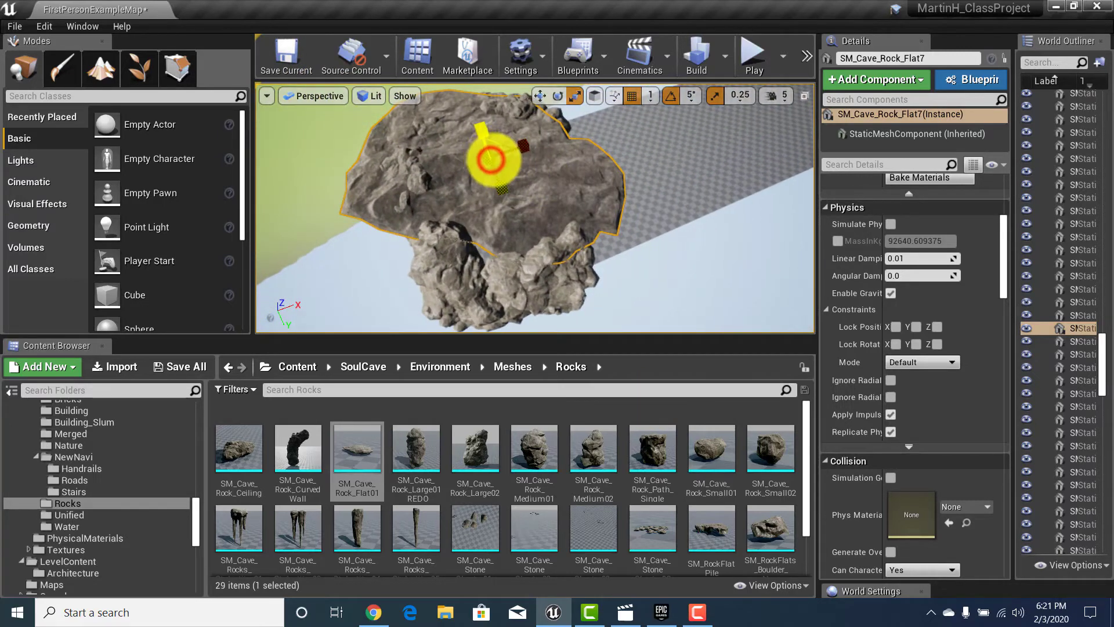
pyautogui.moveTo(492, 158); pyautogui.dragTo(518, 20)
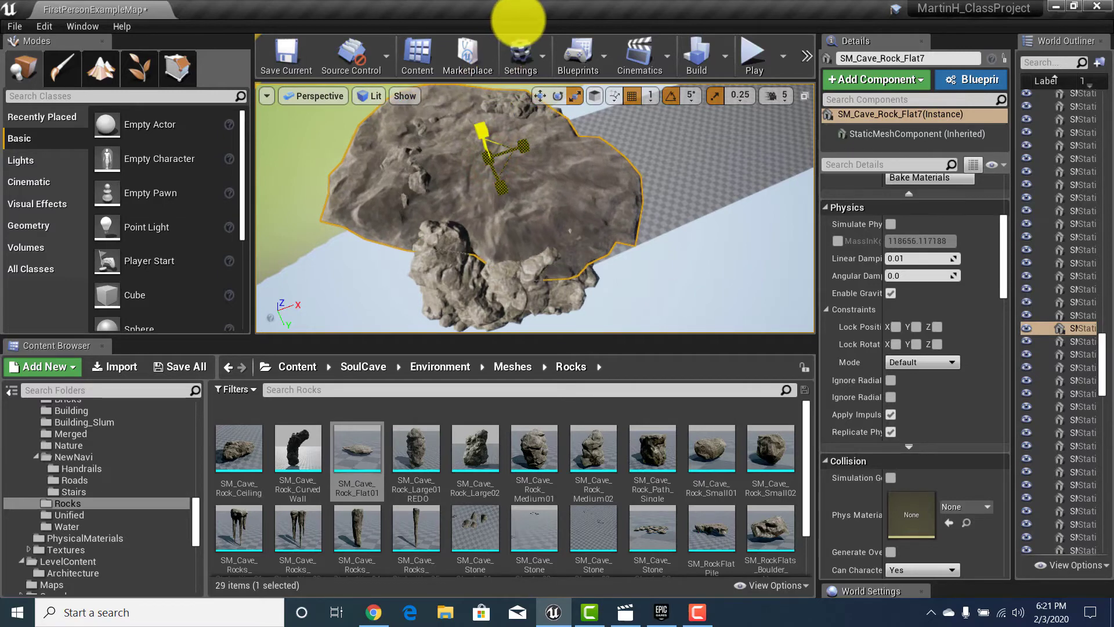
# Rotate and reposition the flat ceiling rock so it covers the open top of the cave.
pyautogui.press('w')
pyautogui.moveTo(523, 146); pyautogui.dragTo(584, 246, button='right')
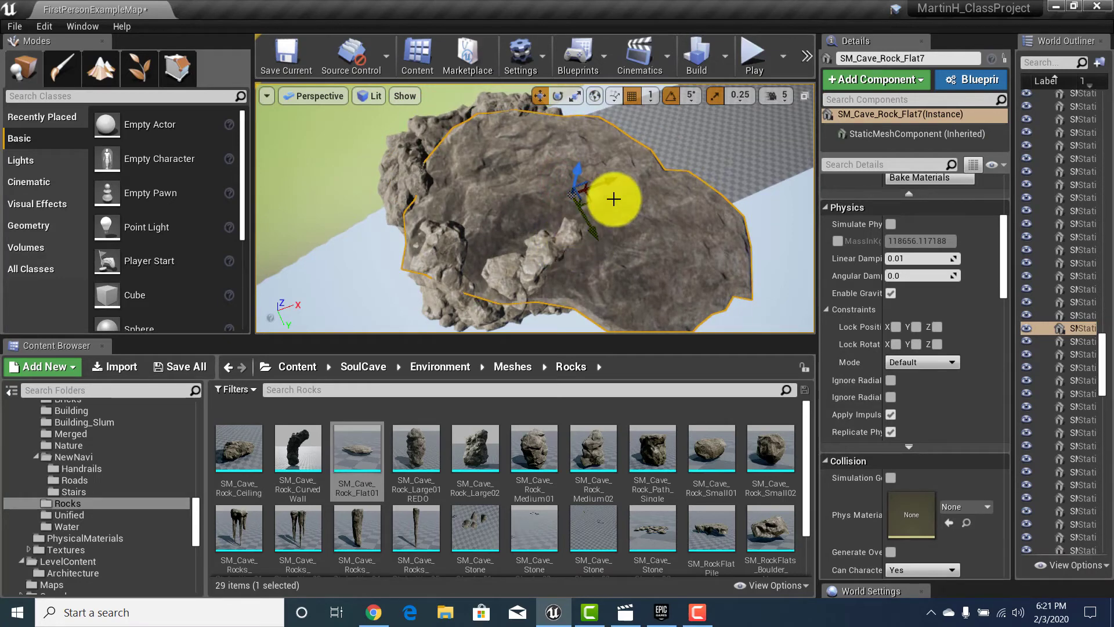
pyautogui.press('e')
pyautogui.moveTo(530, 229); pyautogui.dragTo(588, 193)
pyautogui.press('w')
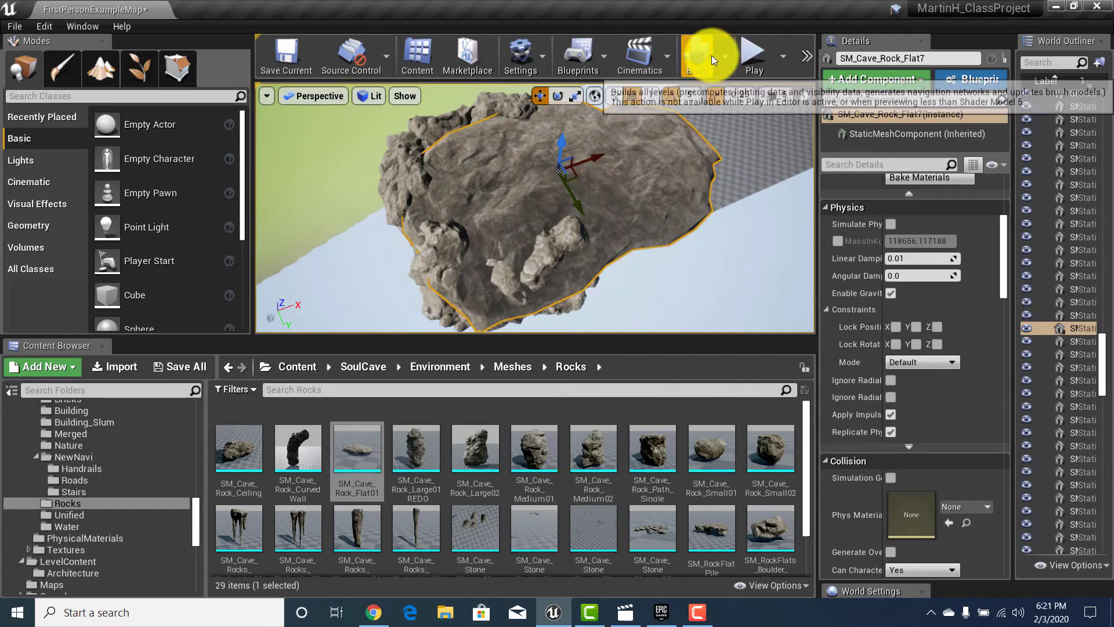
# Build the level and play it to inspect the rock ceiling from inside the cave, ending back in the editor.
pyautogui.click(711, 55)
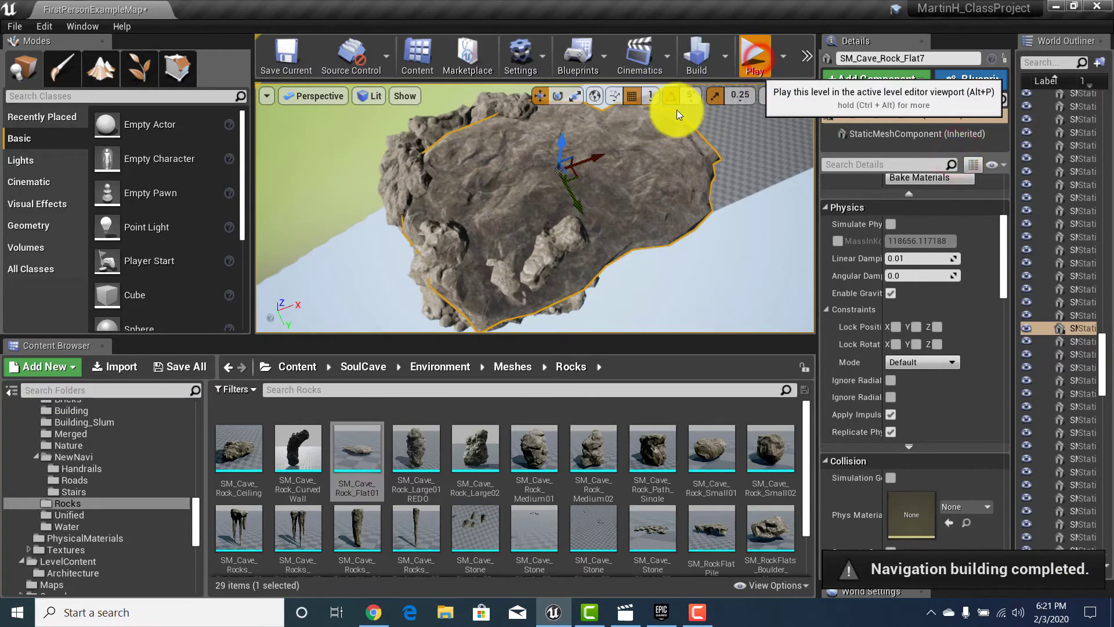
pyautogui.hotkey('alt', 'p')
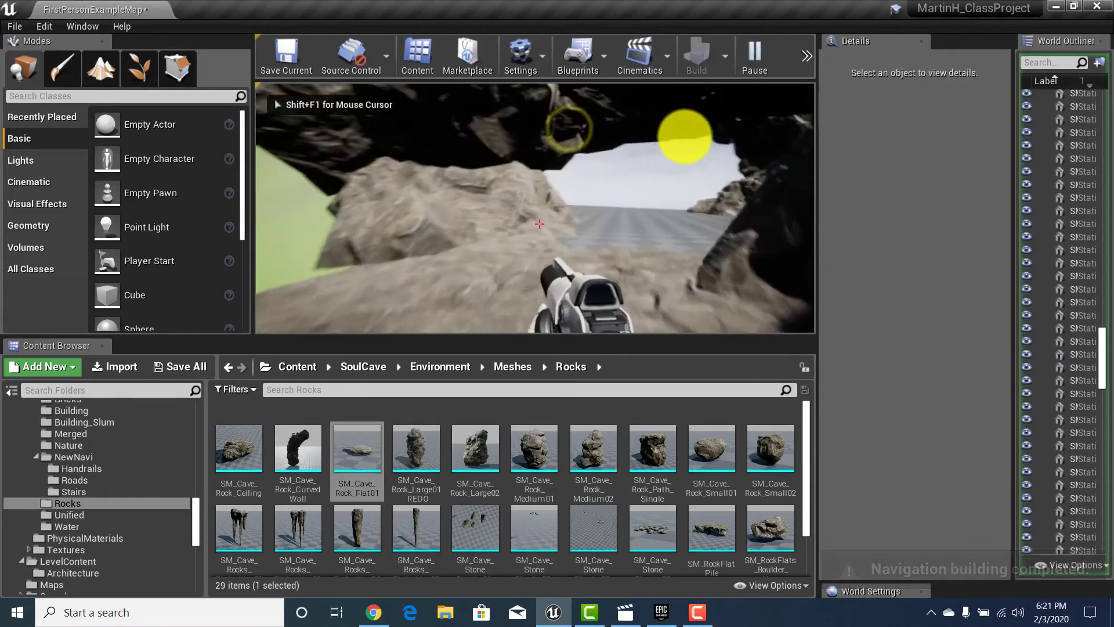
pyautogui.press('w')
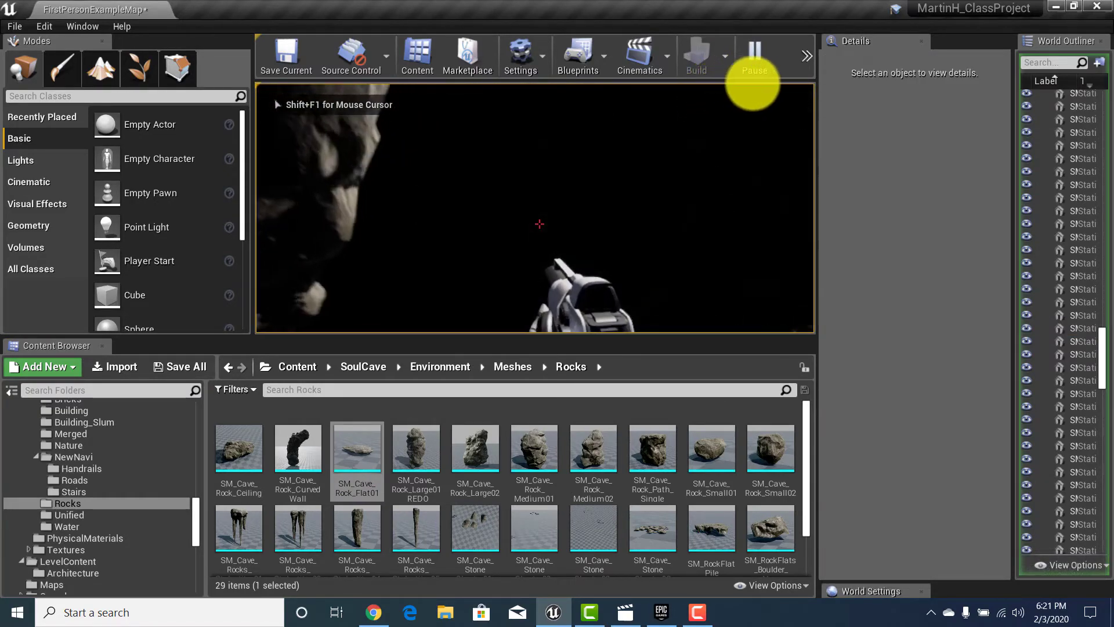
pyautogui.press('w')
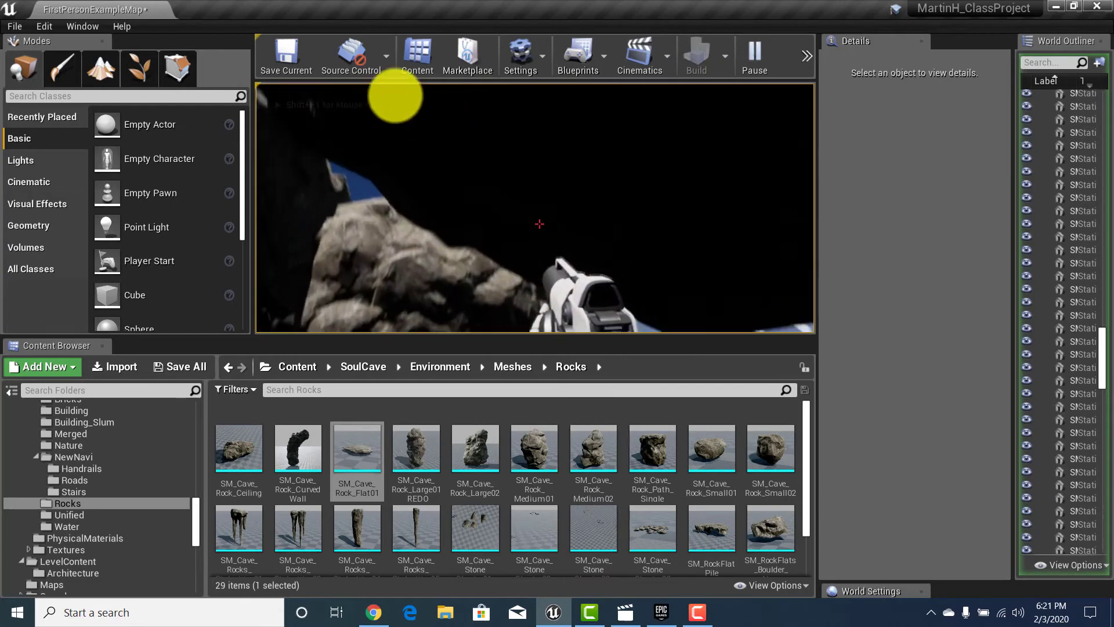
pyautogui.press('w')
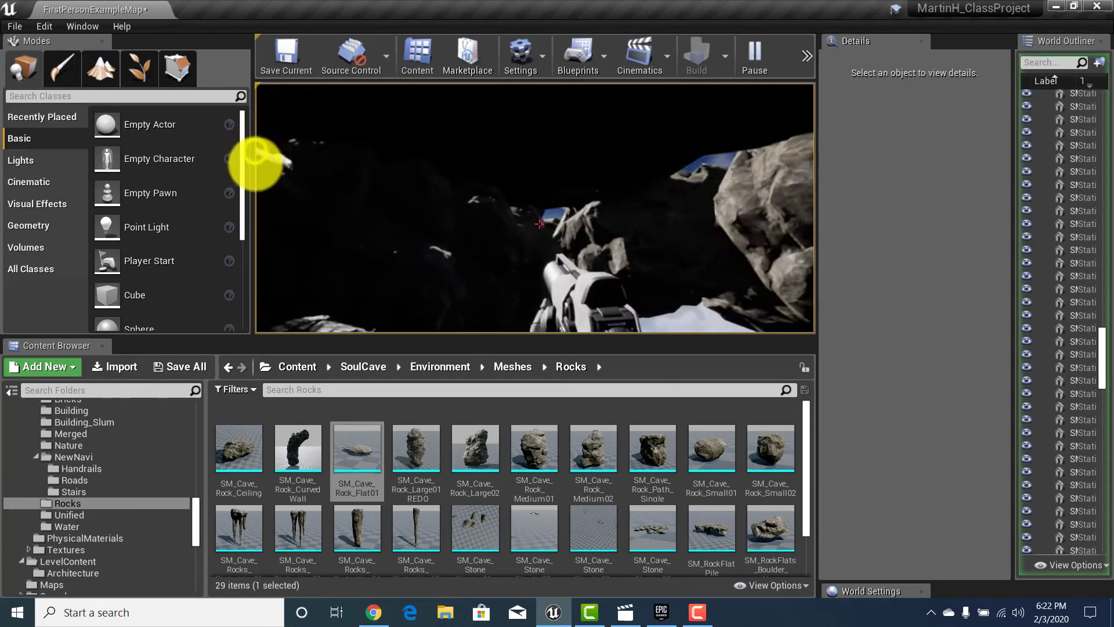
pyautogui.press('w')
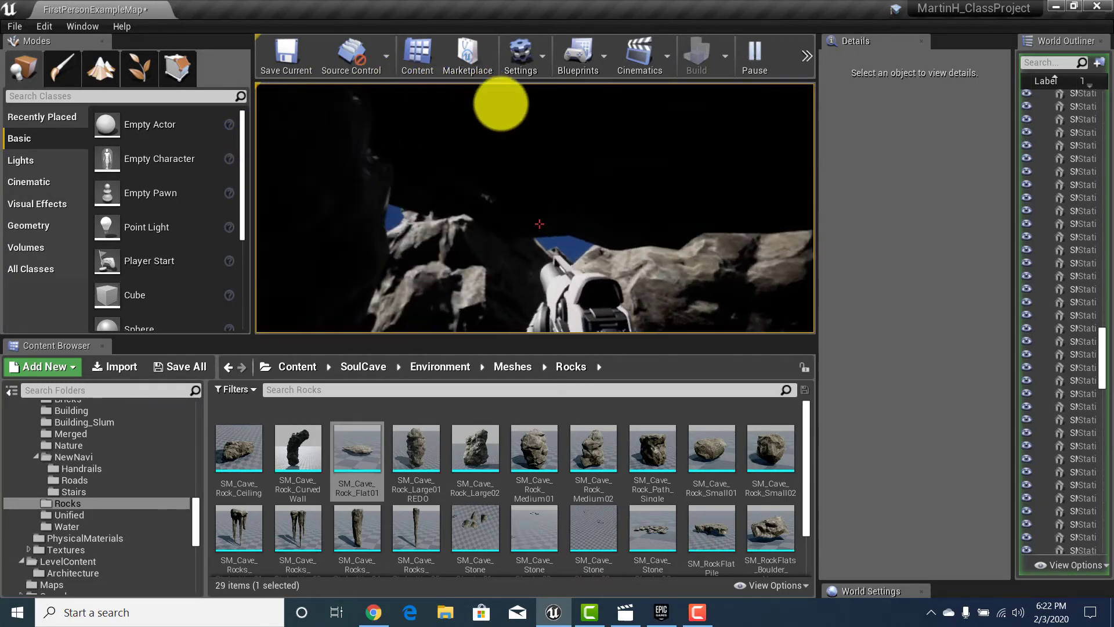
pyautogui.press('w')
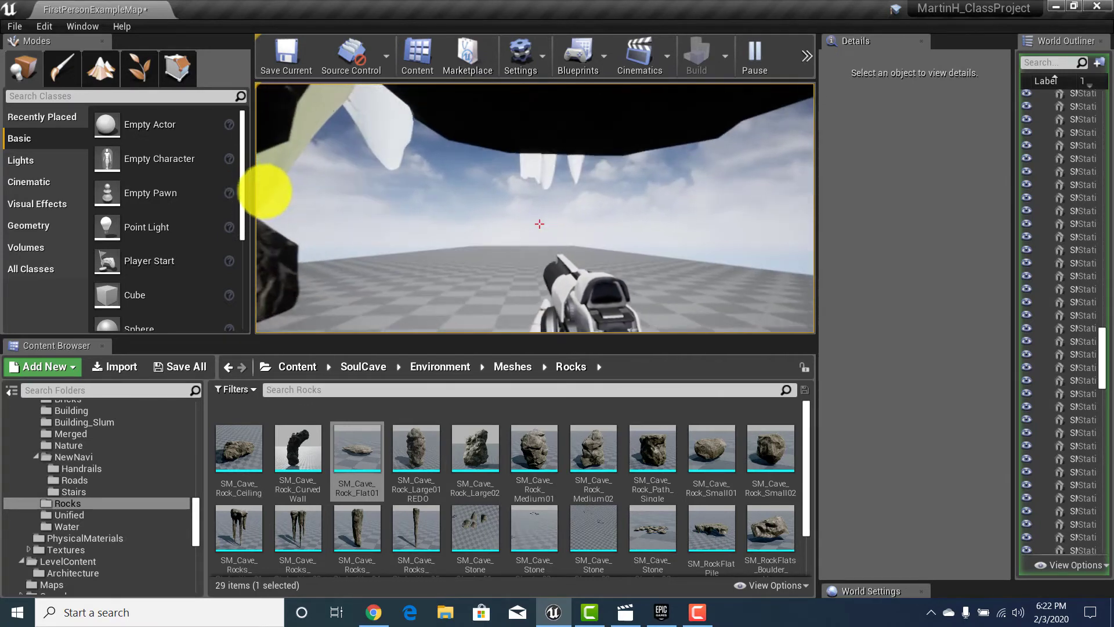
pyautogui.press('w')
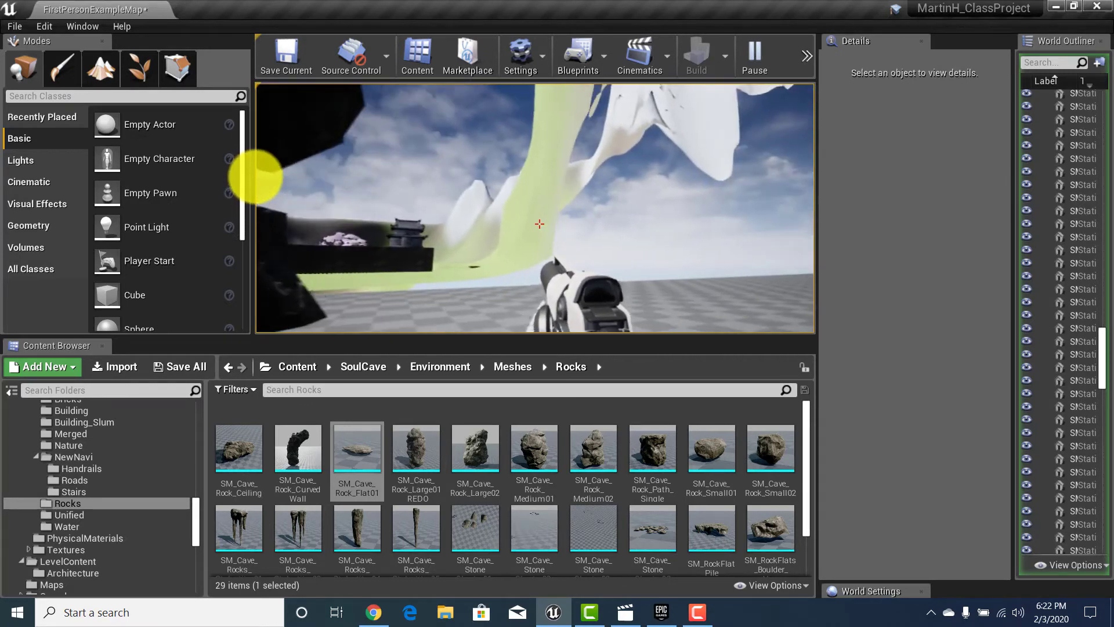
pyautogui.press('Escape')
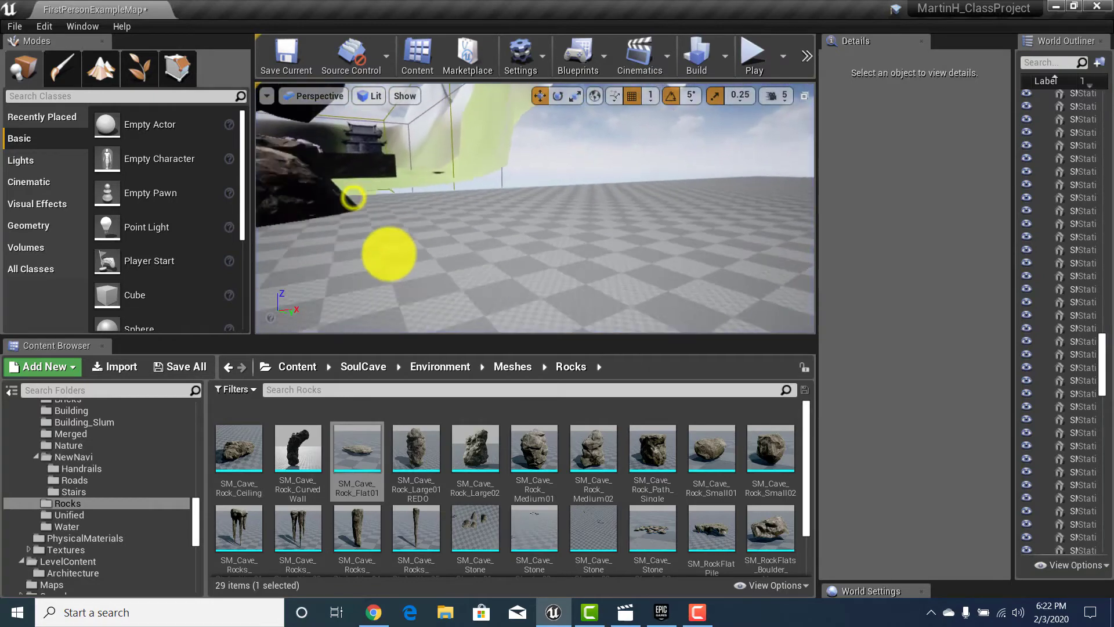
# Examine the roofed cave from outside and above, including the floor extending beyond the ceiling rock.
pyautogui.moveTo(362, 241); pyautogui.dragTo(264, 377, button='right')
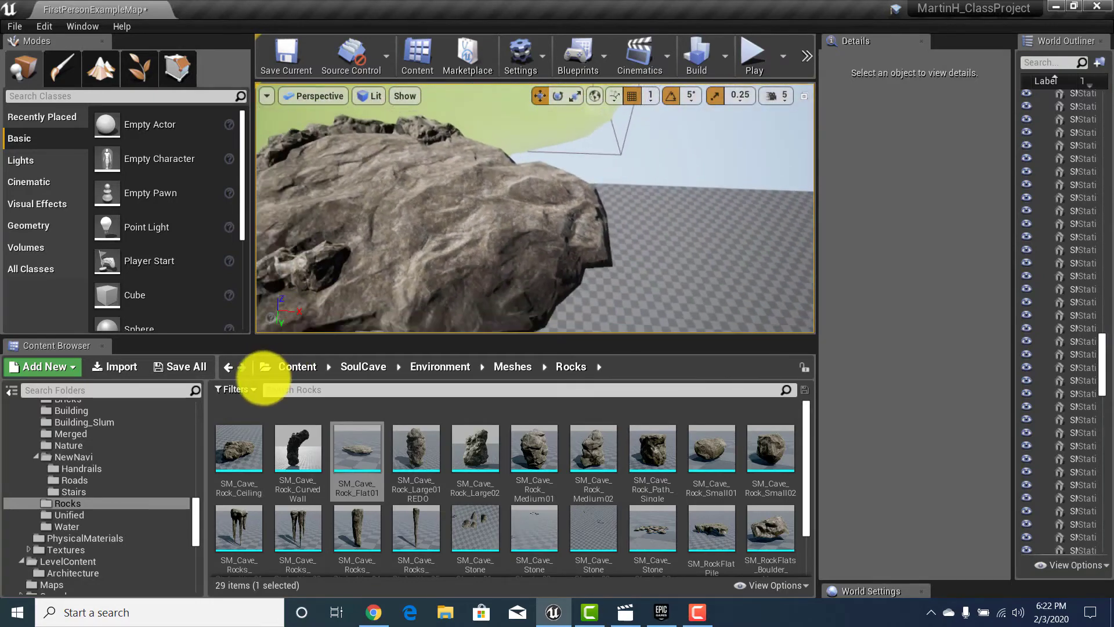
pyautogui.scroll(5, 368, 199)
pyautogui.moveTo(368, 199); pyautogui.dragTo(470, 169, button='right')
pyautogui.press('s')
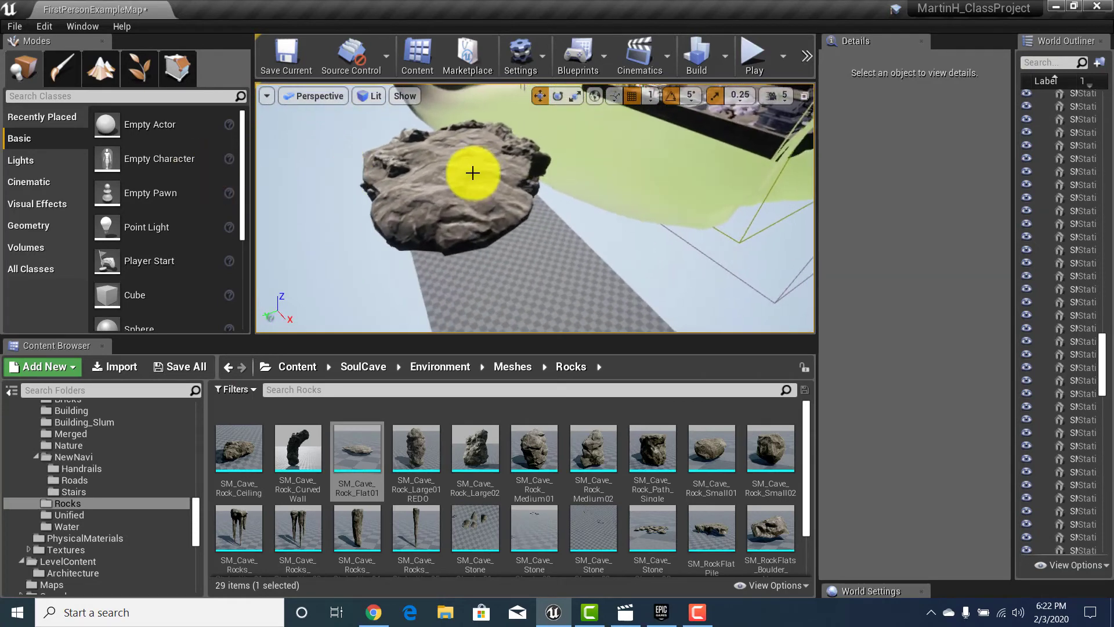
# Duplicate the flat ceiling rock twice along the floor so the ceiling continues over the extended cave passage.
pyautogui.click(472, 173)
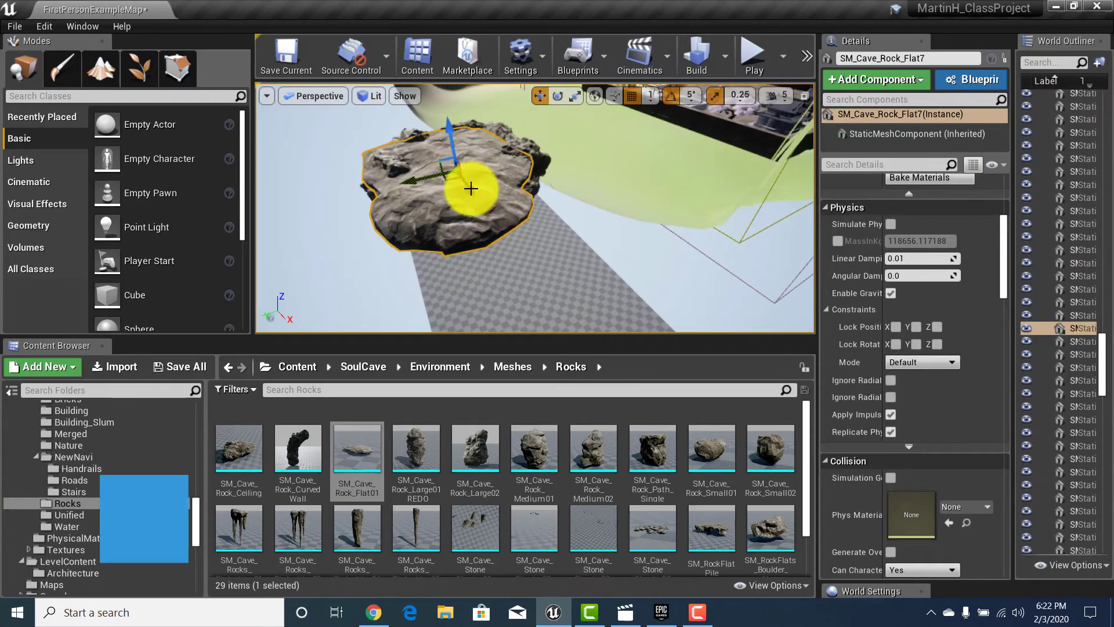
pyautogui.keyDown('alt'); pyautogui.moveTo(470, 184); pyautogui.dragTo(530, 298); pyautogui.keyUp('alt')
pyautogui.moveTo(388, 271); pyautogui.dragTo(480, 219, button='right')
pyautogui.keyDown('alt'); pyautogui.moveTo(476, 219); pyautogui.dragTo(328, 273); pyautogui.keyUp('alt')
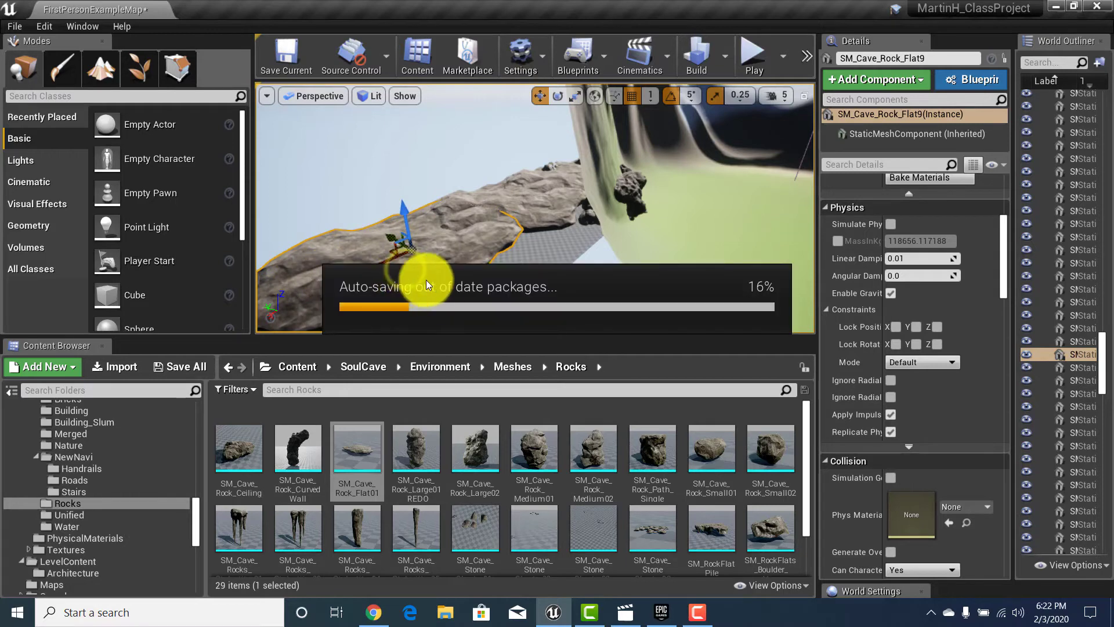
pyautogui.moveTo(496, 179); pyautogui.dragTo(518, 164, button='right')
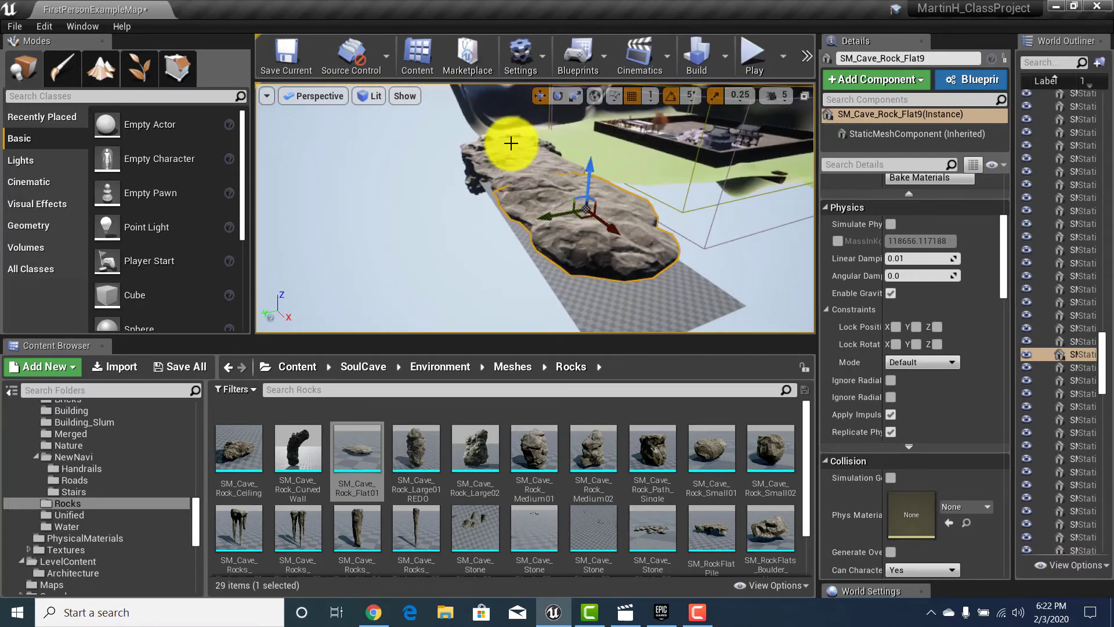
# Select the three flat ceiling rocks together and duplicate them sideways toward the open side of the cave.
pyautogui.click(513, 148)
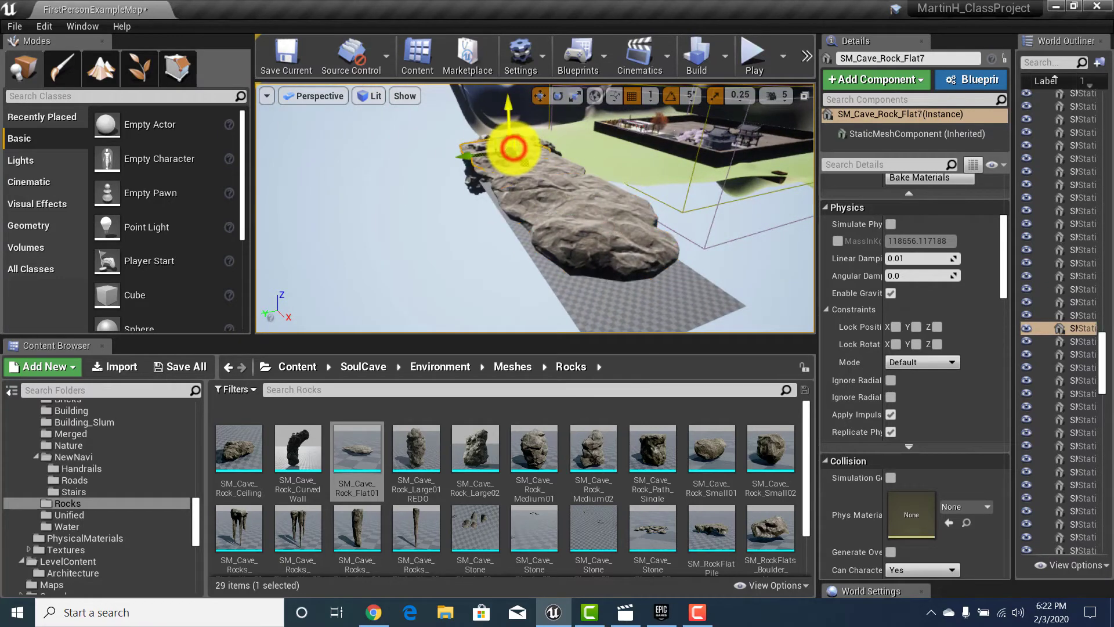
pyautogui.keyDown('ctrl'); pyautogui.click(545, 179); pyautogui.keyUp('ctrl')
pyautogui.keyDown('ctrl'); pyautogui.click(585, 235); pyautogui.keyUp('ctrl')
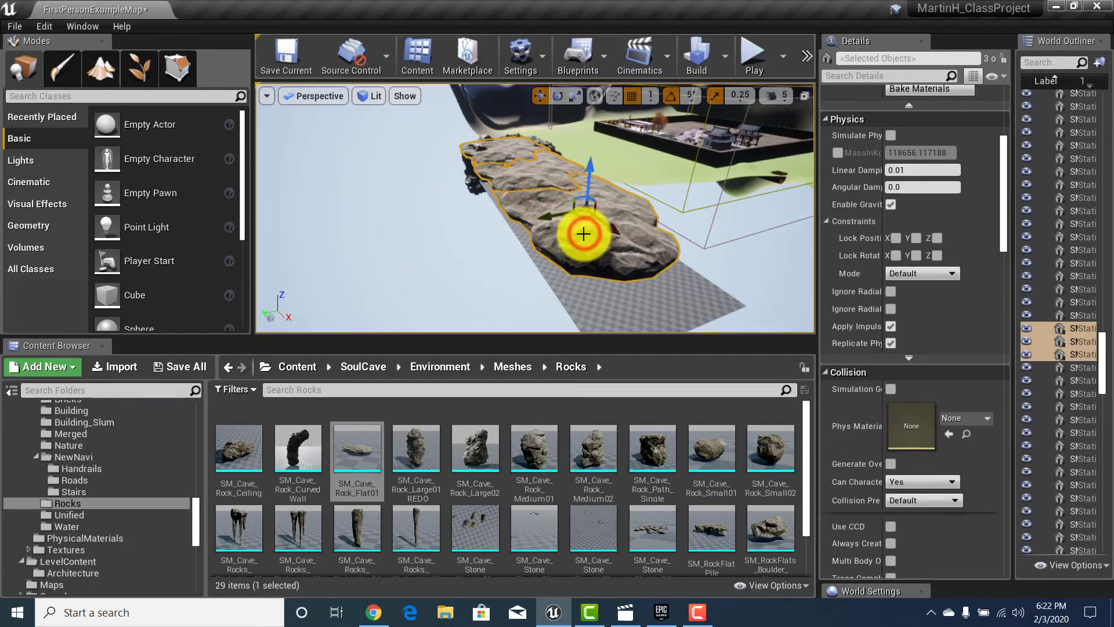
pyautogui.keyDown('alt'); pyautogui.moveTo(546, 218); pyautogui.dragTo(506, 227); pyautogui.keyUp('alt')
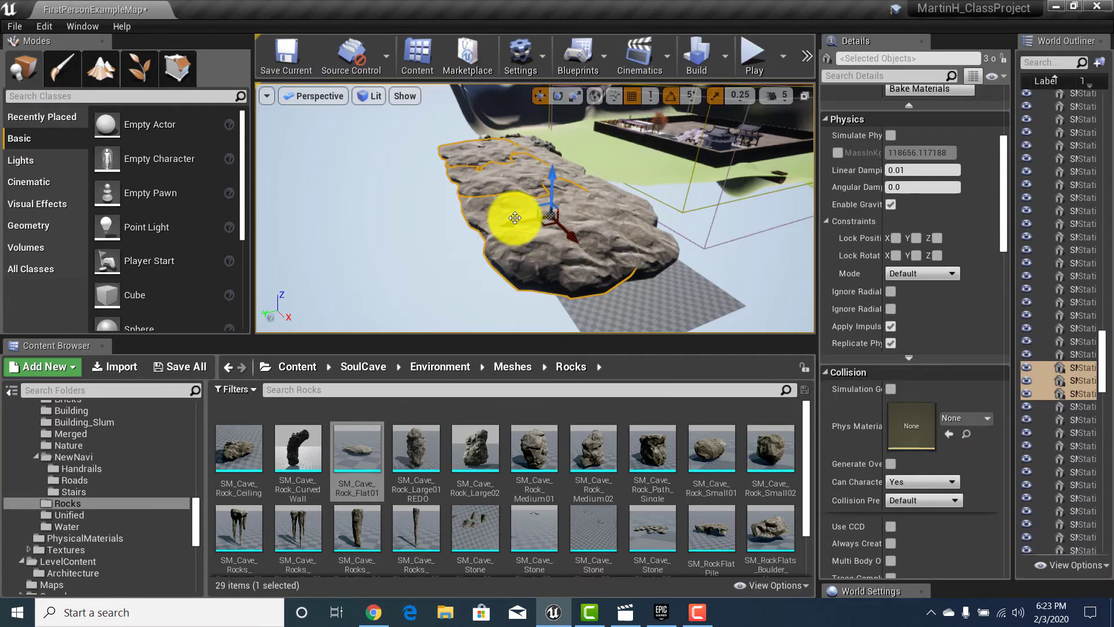
# Rotate the three duplicated rocks upright and position them along the floor's edge as a cave side wall.
pyautogui.press('e')
pyautogui.moveTo(541, 156); pyautogui.dragTo(428, 351)
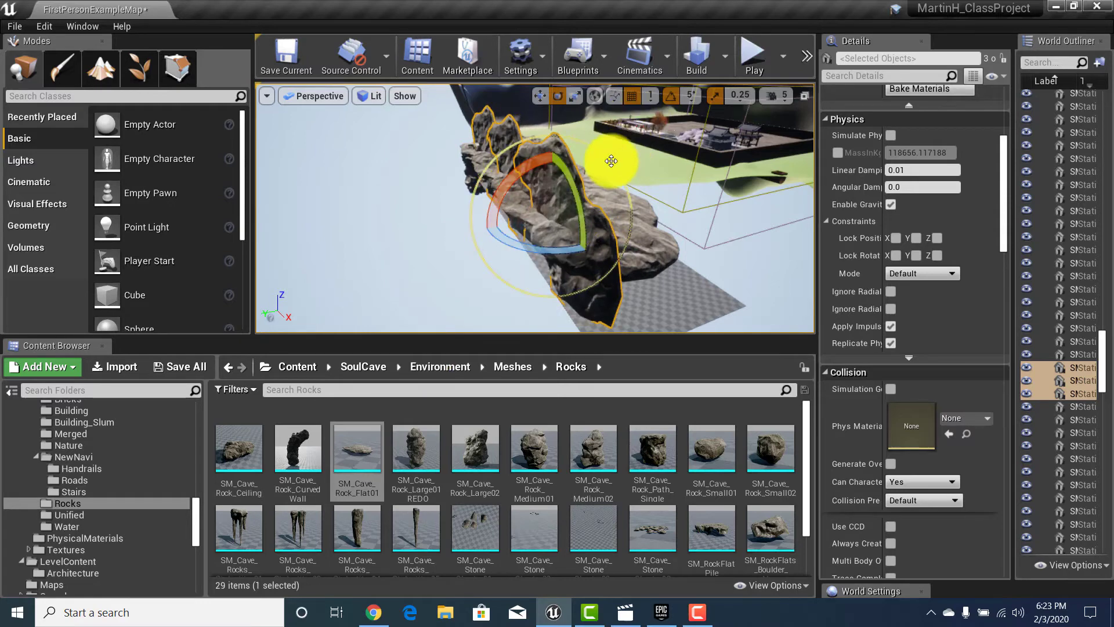
pyautogui.moveTo(611, 161)
pyautogui.keyDown('alt'); pyautogui.mouseDown()
pyautogui.moveTo(592, 187)
pyautogui.moveTo(542, 203)
pyautogui.moveTo(461, 182)
pyautogui.moveTo(497, 182)
pyautogui.moveTo(497, 228)
pyautogui.moveTo(567, 169)
pyautogui.moveTo(614, 171)
pyautogui.mouseUp(); pyautogui.keyUp('alt')
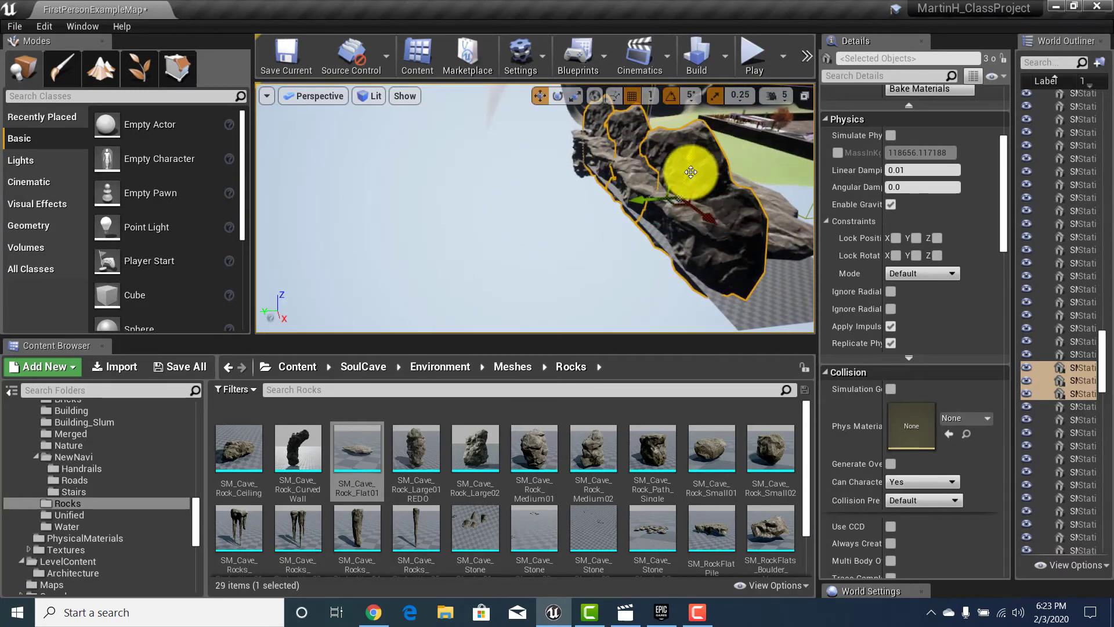
pyautogui.keyDown('alt'); pyautogui.moveTo(693, 164); pyautogui.dragTo(700, 197); pyautogui.keyUp('alt')
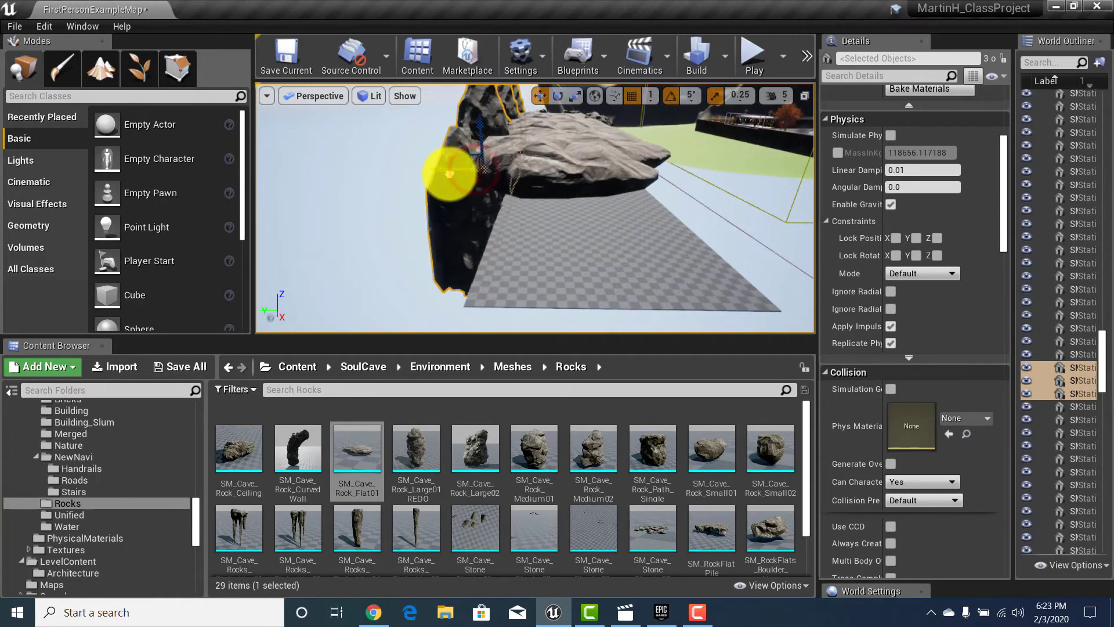
pyautogui.moveTo(548, 250)
pyautogui.keyDown('alt'); pyautogui.mouseDown()
pyautogui.moveTo(542, 186)
pyautogui.moveTo(442, 207)
pyautogui.moveTo(566, 246)
pyautogui.mouseUp(); pyautogui.keyUp('alt')
# Raise the middle and outermost flat ceiling rocks individually to give the cave passage more headroom.
pyautogui.click(503, 200)
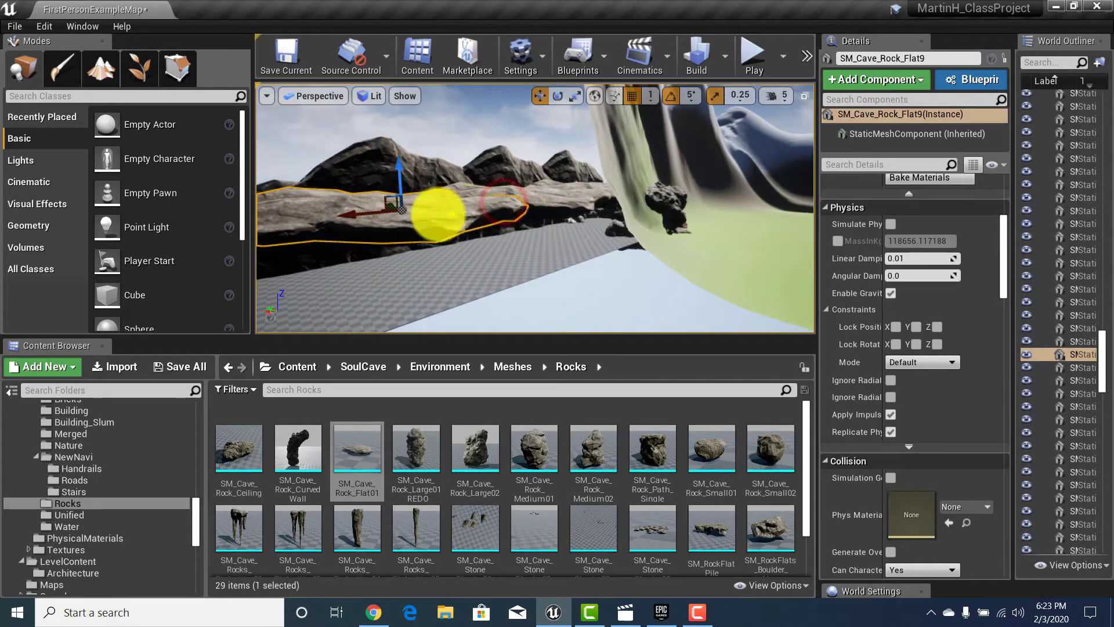
pyautogui.keyDown('alt'); pyautogui.moveTo(439, 214); pyautogui.dragTo(453, 174); pyautogui.keyUp('alt')
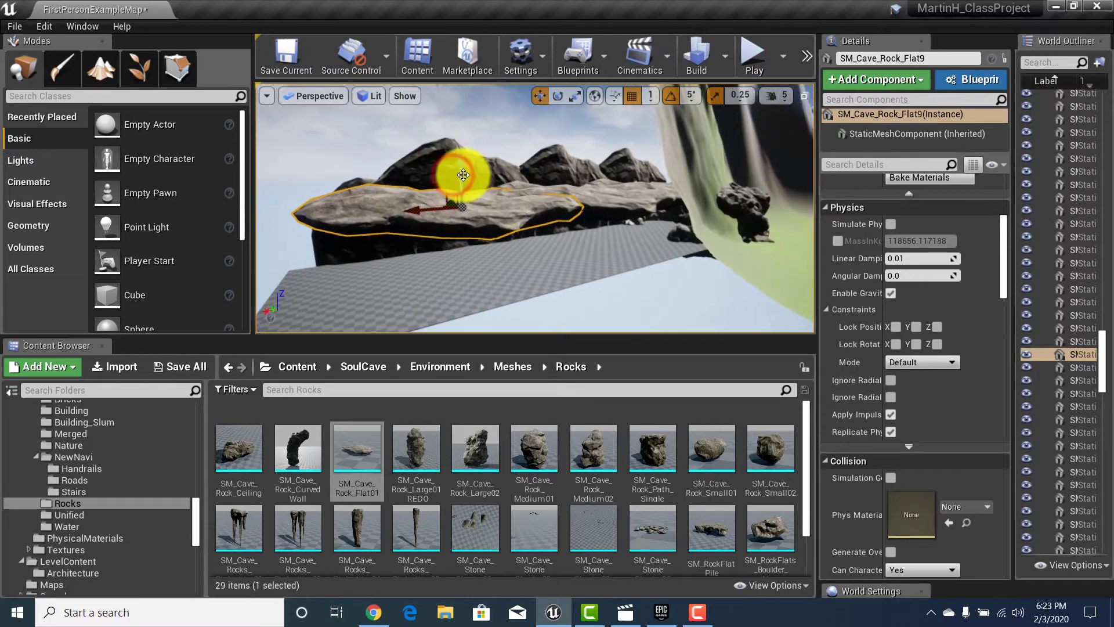
pyautogui.moveTo(548, 207)
pyautogui.mouseDown(button='right')
pyautogui.moveTo(551, 231)
pyautogui.moveTo(540, 221)
pyautogui.moveTo(548, 206)
pyautogui.mouseUp(button='right')
pyautogui.press('w')
pyautogui.click(524, 180)
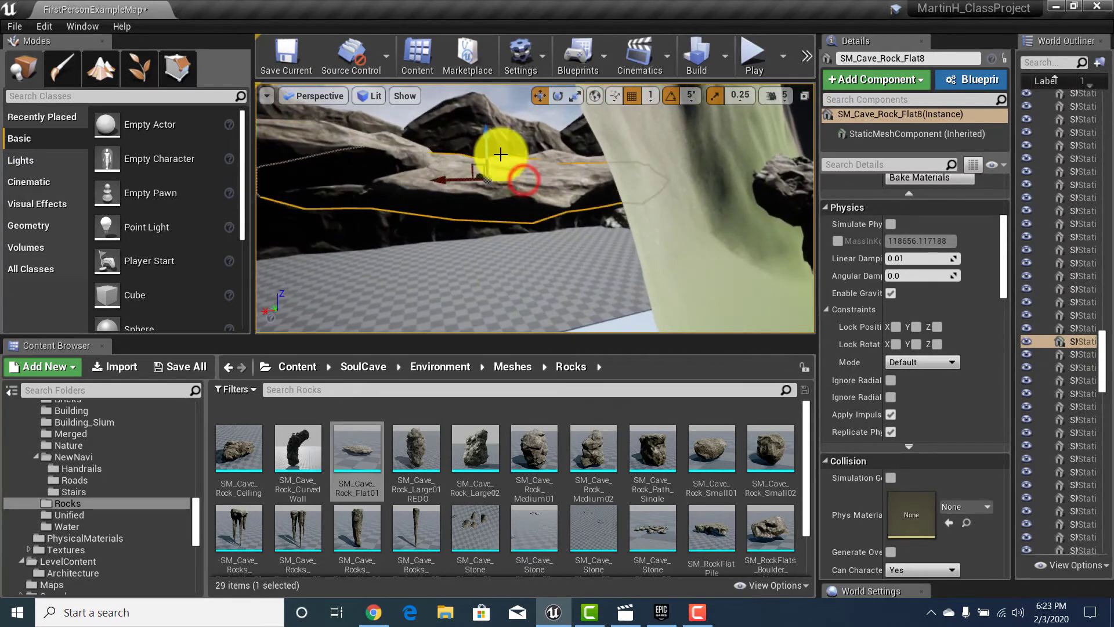
pyautogui.moveTo(492, 138)
pyautogui.mouseDown()
pyautogui.moveTo(487, 149)
pyautogui.moveTo(486, 127)
pyautogui.mouseUp()
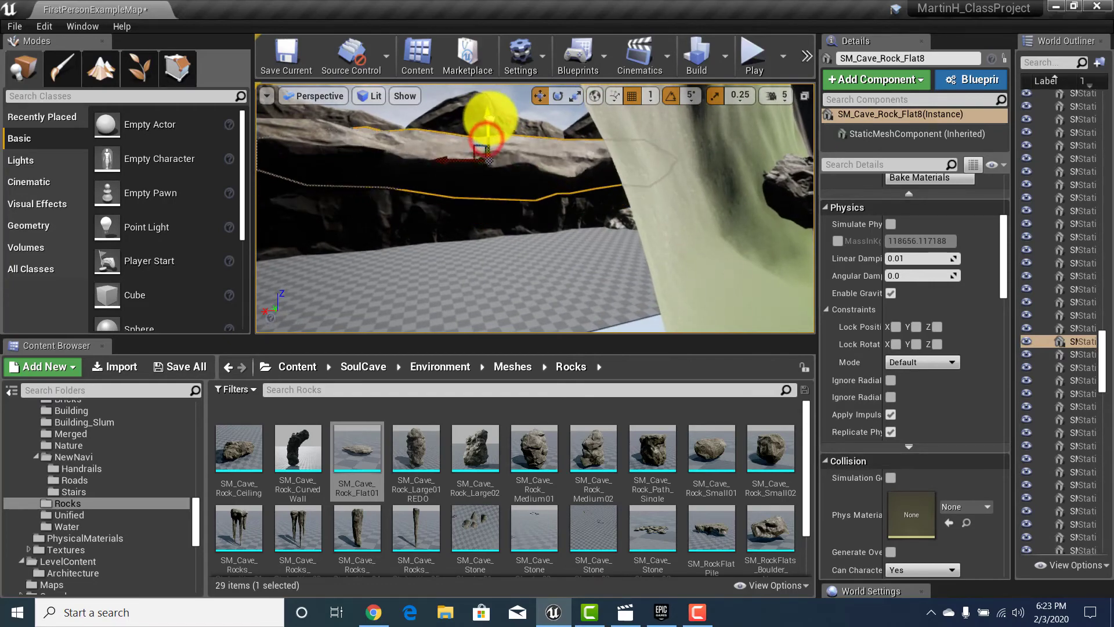
pyautogui.moveTo(492, 152); pyautogui.dragTo(515, 271, button='right')
pyautogui.press('w')
pyautogui.click(518, 275)
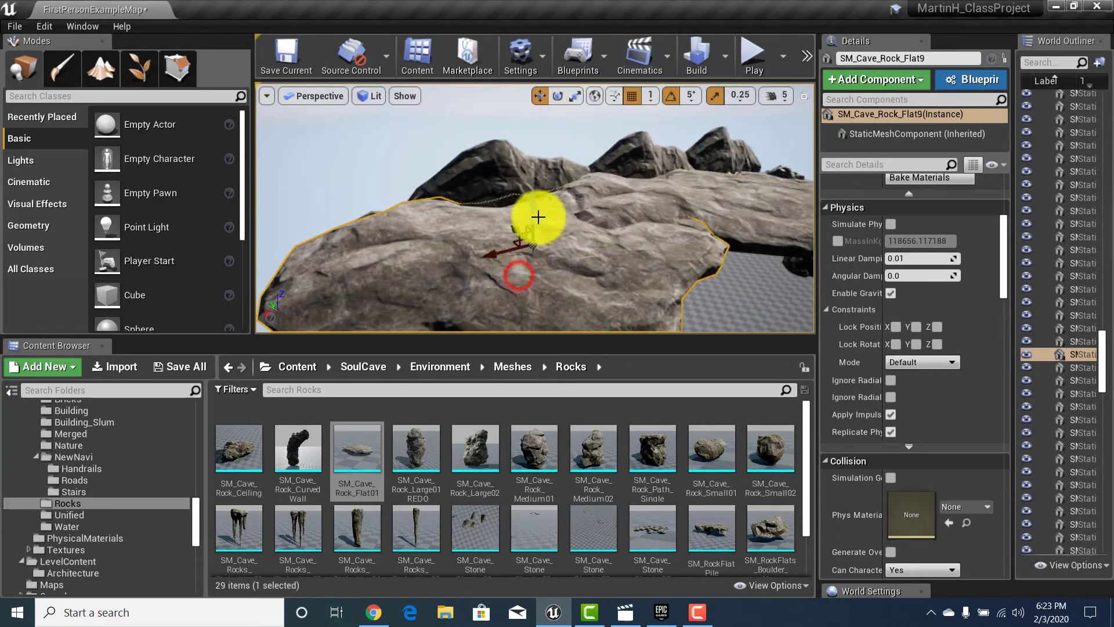
pyautogui.moveTo(537, 216); pyautogui.dragTo(530, 196)
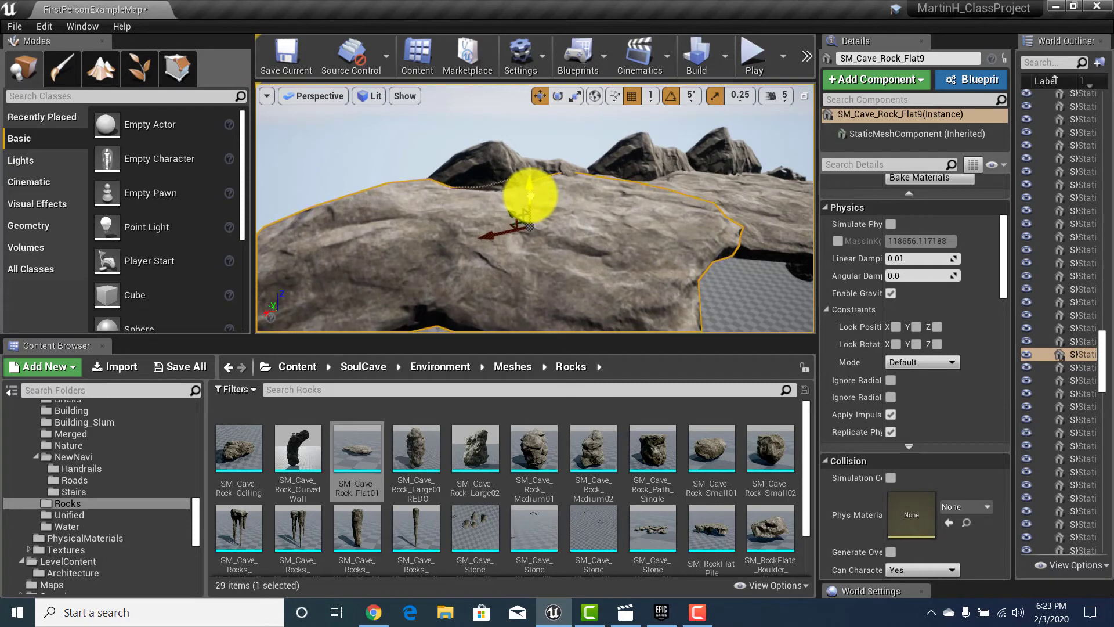
# Play the level to explore the extended cave in first person, ending back in the editor.
pyautogui.click(740, 57)
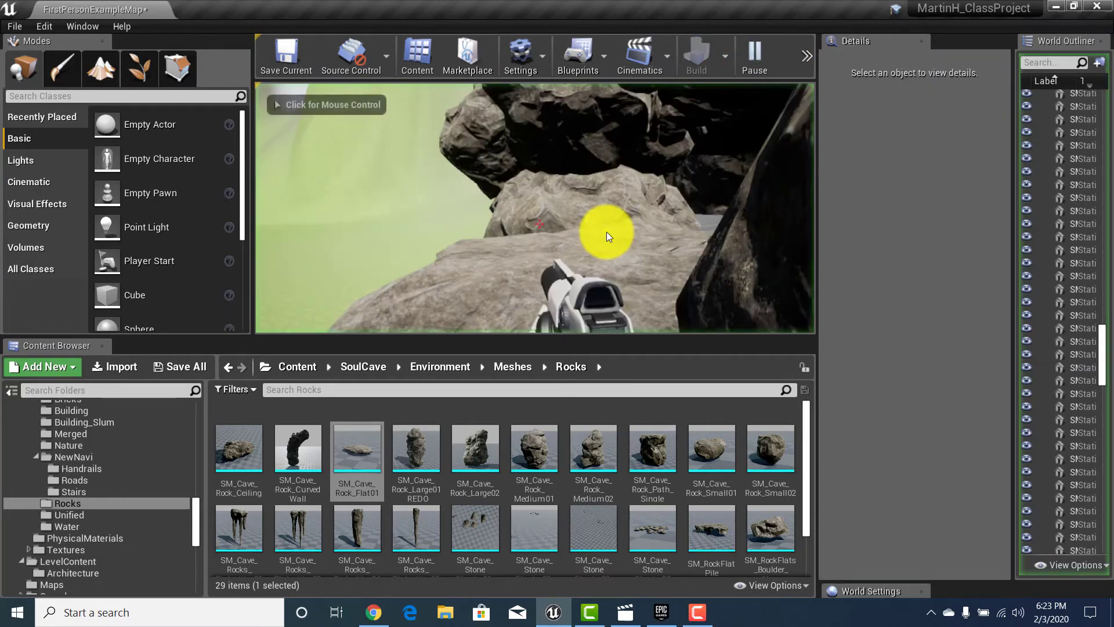
pyautogui.click(607, 233)
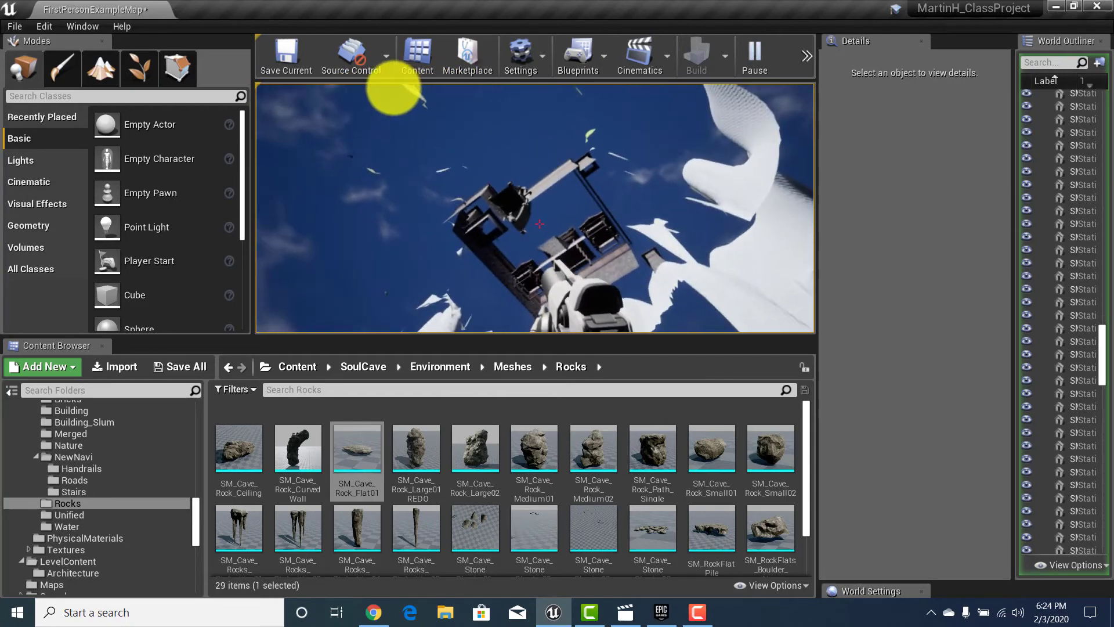
pyautogui.press('Escape')
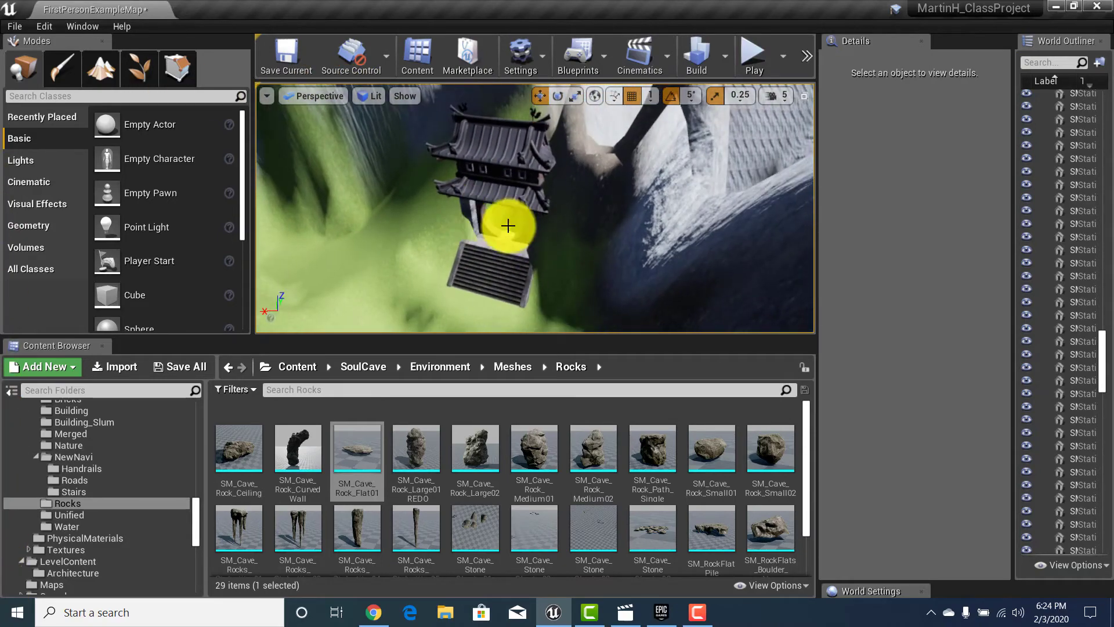
# Add a box brush in front of the pagoda gate and shift it over the stairs to mark the elevator location.
pyautogui.moveTo(518, 225); pyautogui.dragTo(485, 187, button='right')
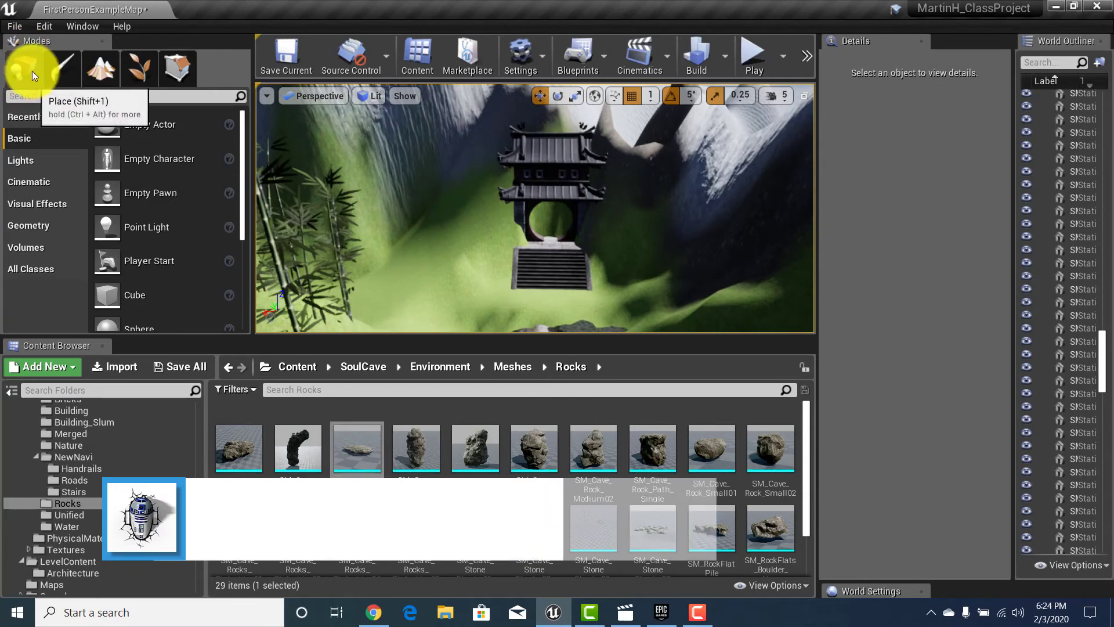
pyautogui.click(55, 221)
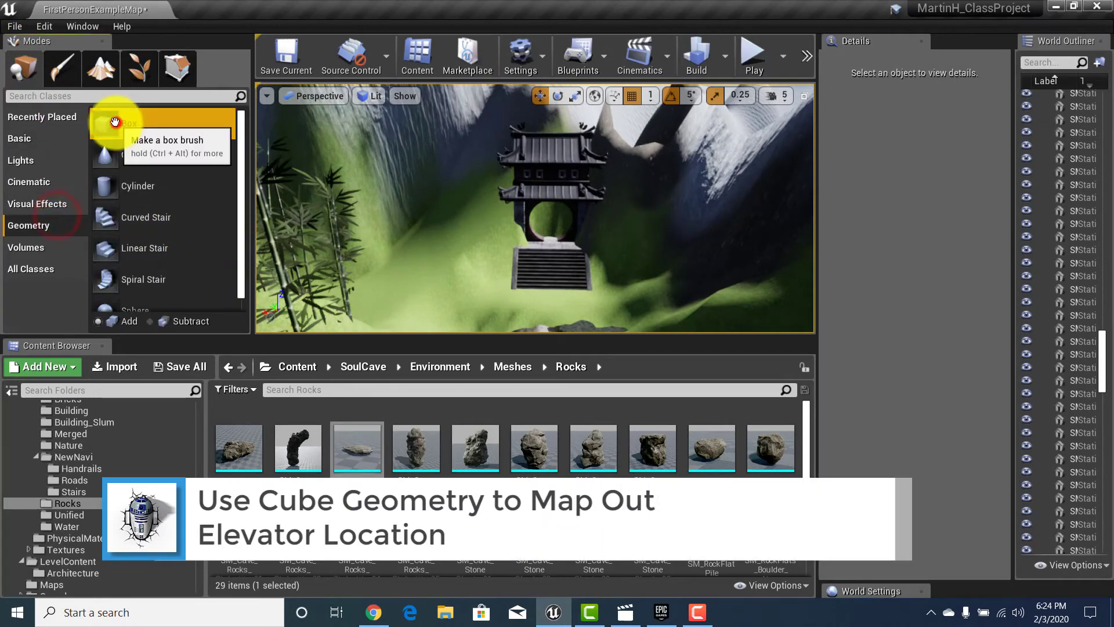
pyautogui.moveTo(110, 121)
pyautogui.mouseDown()
pyautogui.moveTo(552, 291)
pyautogui.moveTo(513, 322)
pyautogui.moveTo(441, 299)
pyautogui.moveTo(463, 298)
pyautogui.mouseUp()
pyautogui.press('e')
pyautogui.hotkey('ctrl', 'z')
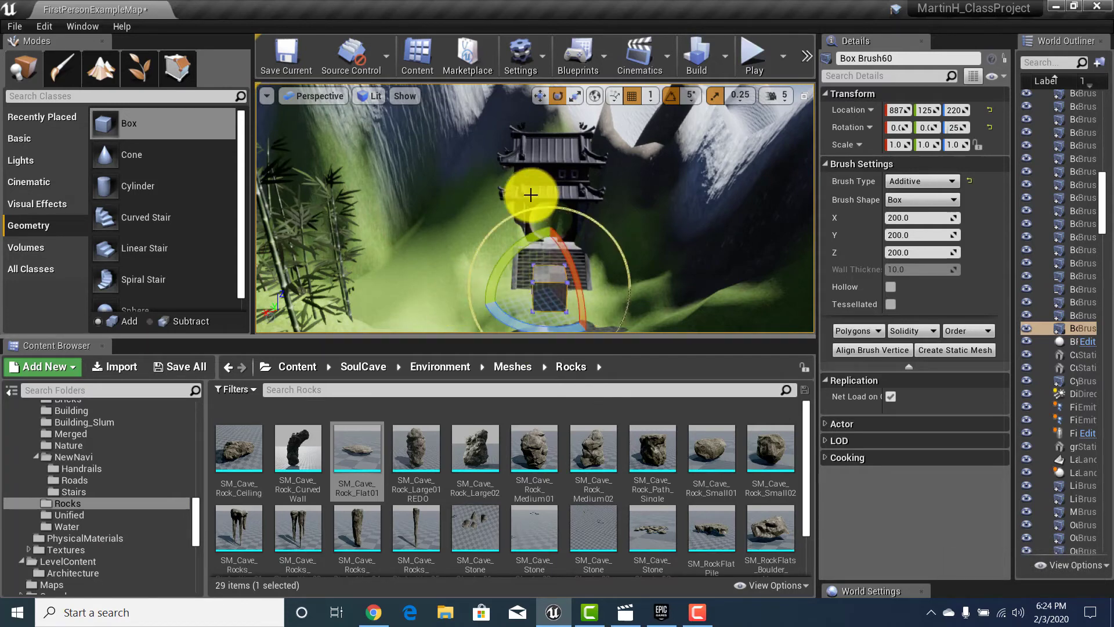
pyautogui.moveTo(545, 293); pyautogui.dragTo(520, 293, button='right')
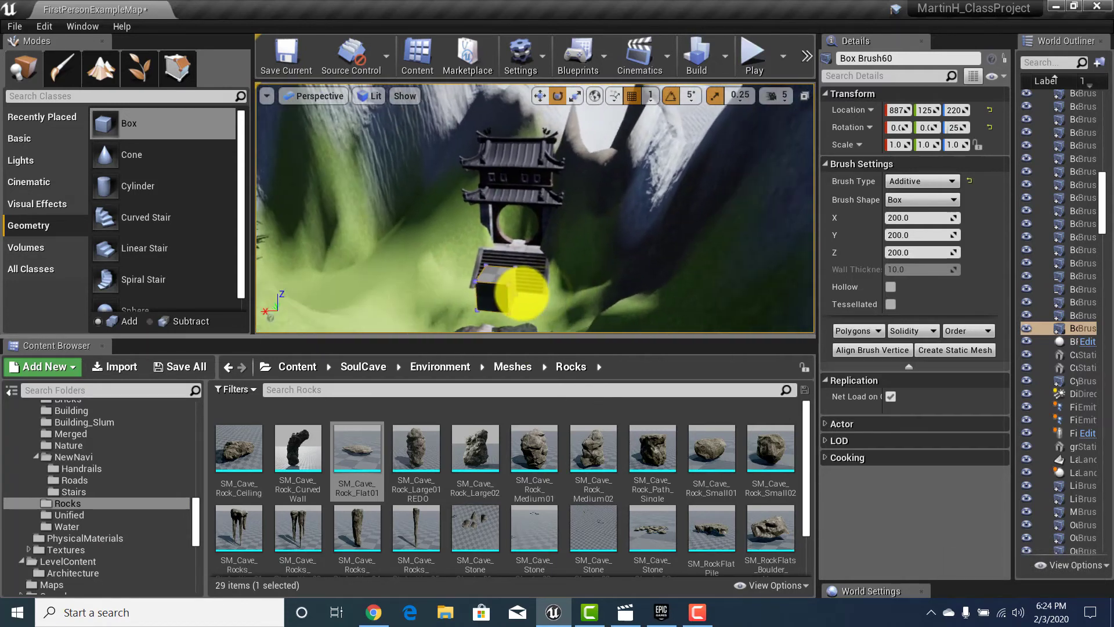
pyautogui.press('r')
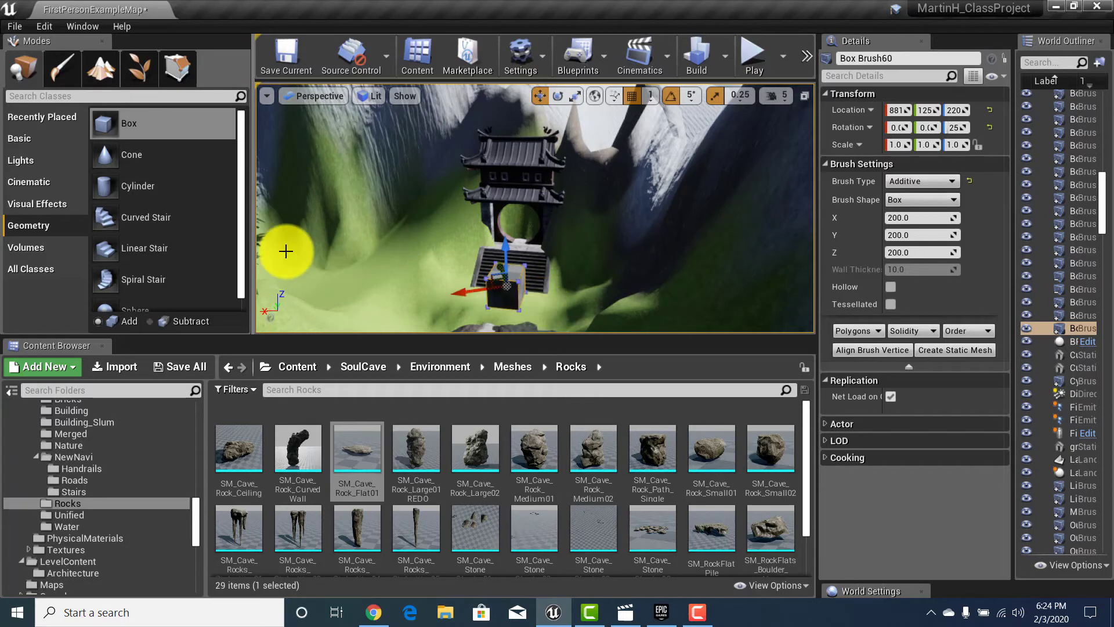
# Set the box brush dimensions to X 400, Y 400 and Z 10000.
pyautogui.click(912, 218)
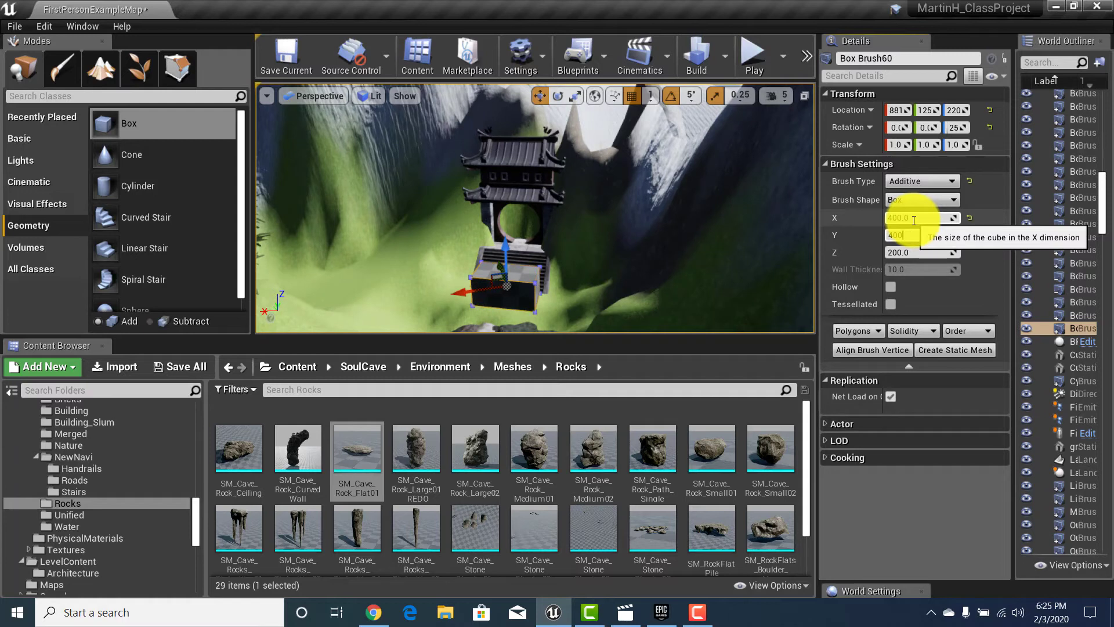
pyautogui.press('Tab')
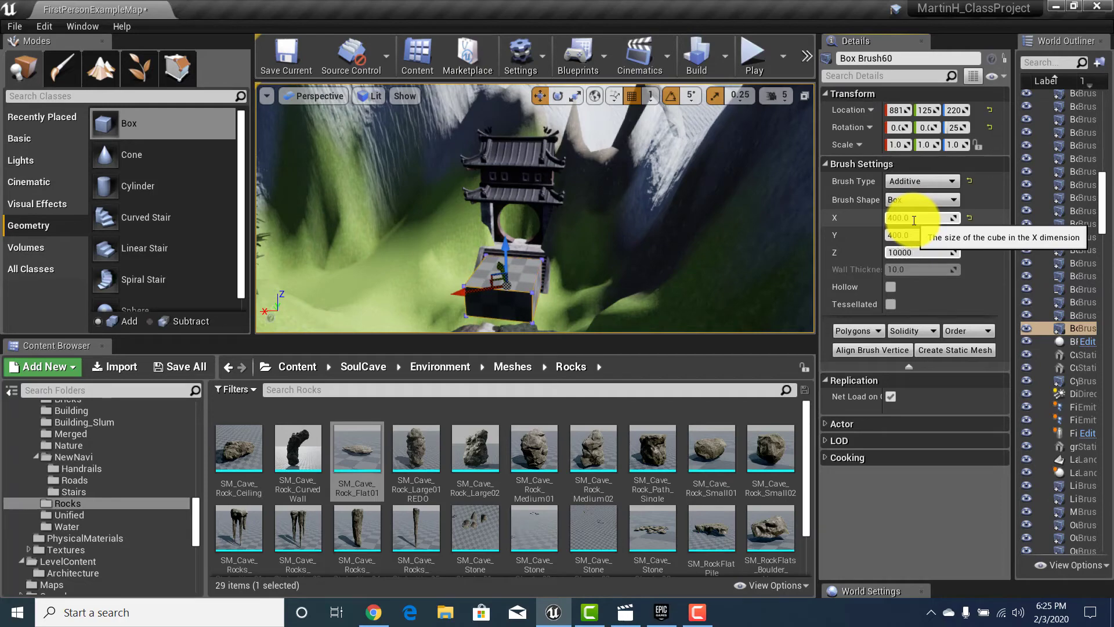
pyautogui.press('Return')
# Lower the tall box brush and reposition it horizontally so it stands in the pagoda gate behind the stairs.
pyautogui.moveTo(425, 233)
pyautogui.mouseDown(button='right')
pyautogui.moveTo(426, 291)
pyautogui.moveTo(485, 330)
pyautogui.moveTo(480, 373)
pyautogui.moveTo(547, 199)
pyautogui.moveTo(562, 383)
pyautogui.moveTo(547, 286)
pyautogui.moveTo(577, 231)
pyautogui.moveTo(455, 398)
pyautogui.moveTo(637, 214)
pyautogui.moveTo(618, 192)
pyautogui.moveTo(758, 89)
pyautogui.moveTo(423, 228)
pyautogui.moveTo(531, 191)
pyautogui.moveTo(514, 211)
pyautogui.mouseUp(button='right')
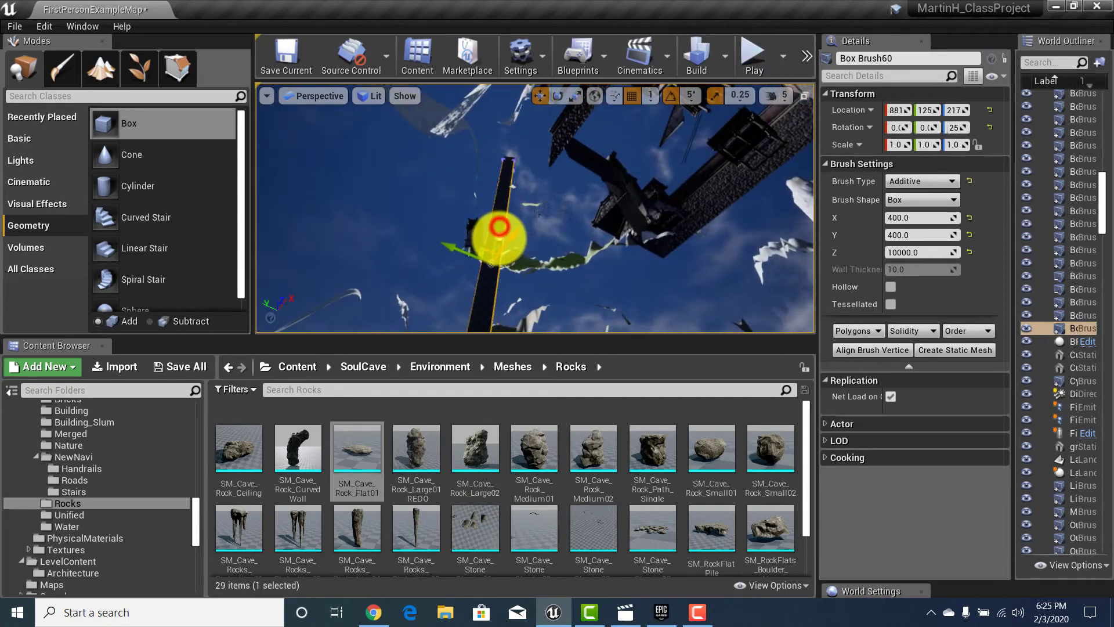
pyautogui.moveTo(490, 267)
pyautogui.mouseDown(button='right')
pyautogui.moveTo(520, 222)
pyautogui.moveTo(504, 269)
pyautogui.moveTo(411, 368)
pyautogui.moveTo(310, 434)
pyautogui.moveTo(167, 335)
pyautogui.moveTo(167, 432)
pyautogui.moveTo(262, 443)
pyautogui.moveTo(296, 432)
pyautogui.moveTo(306, 572)
pyautogui.moveTo(489, 267)
pyautogui.mouseUp(button='right')
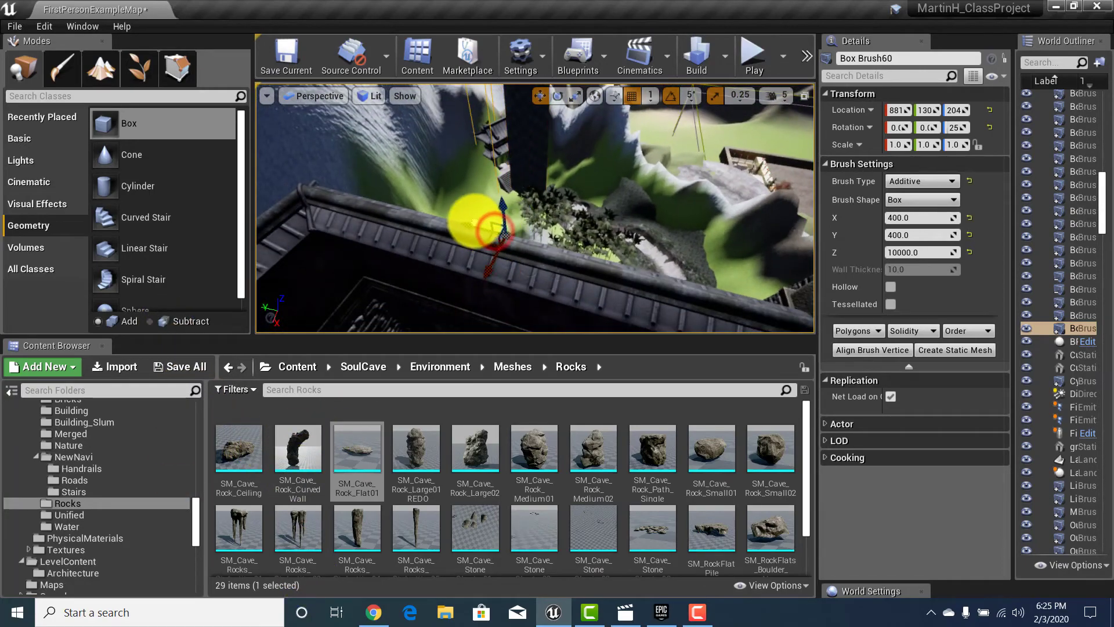
pyautogui.moveTo(471, 175); pyautogui.dragTo(378, 206, button='right')
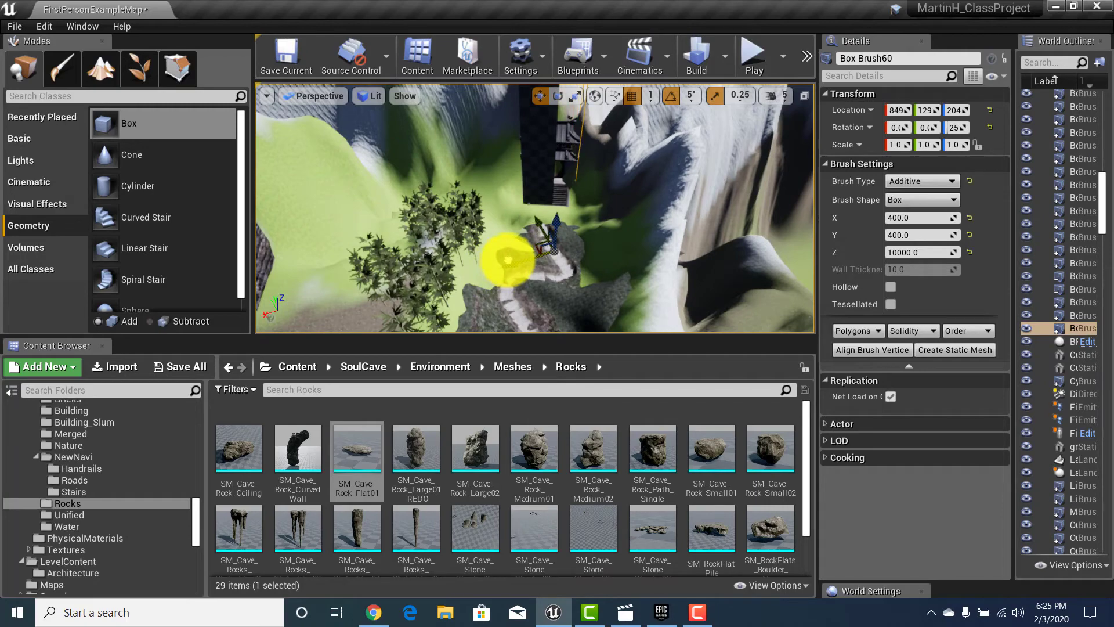
pyautogui.moveTo(520, 238)
pyautogui.mouseDown(button='right')
pyautogui.moveTo(517, 252)
pyautogui.moveTo(505, 229)
pyautogui.moveTo(656, 229)
pyautogui.moveTo(667, 249)
pyautogui.moveTo(490, 258)
pyautogui.mouseUp(button='right')
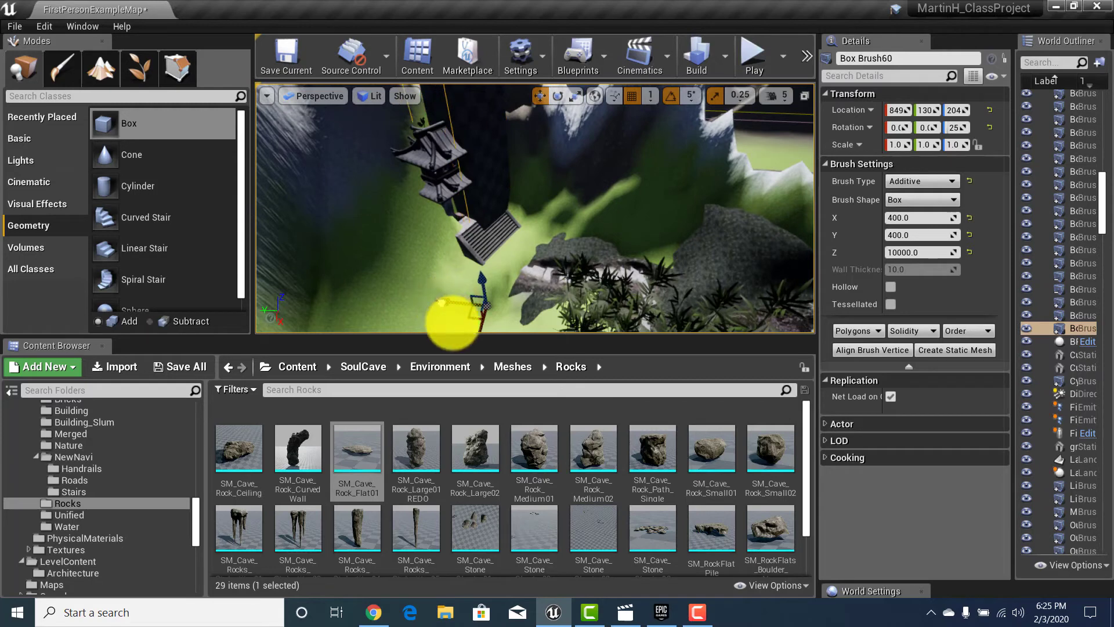
pyautogui.moveTo(483, 260)
pyautogui.mouseDown(button='right')
pyautogui.moveTo(447, 262)
pyautogui.moveTo(499, 315)
pyautogui.moveTo(557, 258)
pyautogui.moveTo(587, 261)
pyautogui.moveTo(524, 309)
pyautogui.mouseUp(button='right')
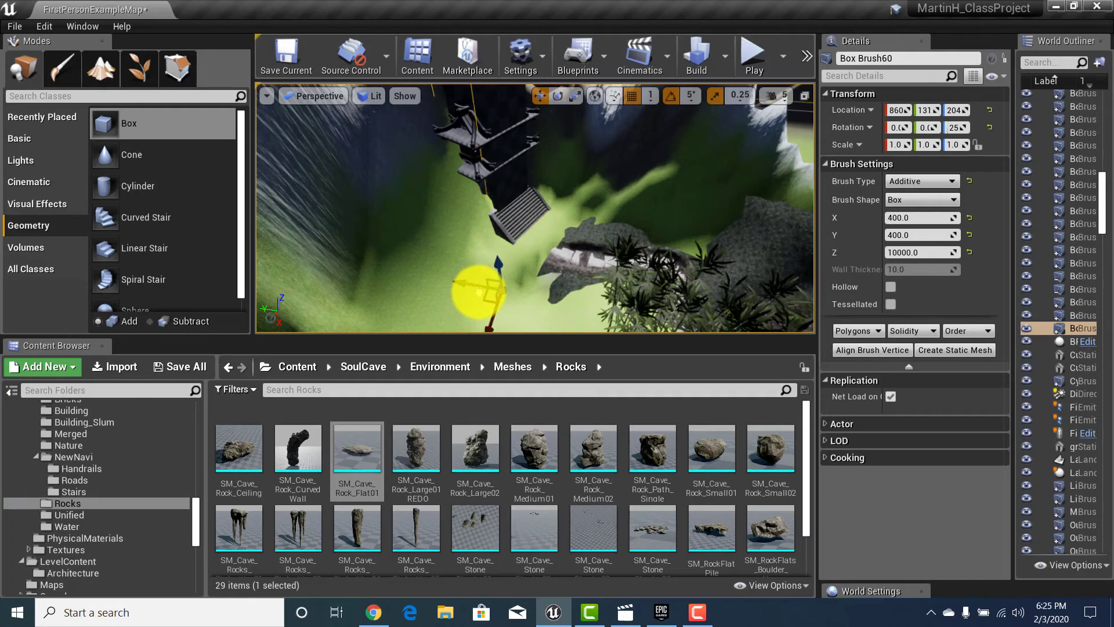
pyautogui.moveTo(479, 292)
pyautogui.mouseDown(button='right')
pyautogui.moveTo(547, 180)
pyautogui.moveTo(497, 154)
pyautogui.moveTo(452, 177)
pyautogui.moveTo(445, 105)
pyautogui.moveTo(427, 87)
pyautogui.moveTo(398, 95)
pyautogui.moveTo(383, 114)
pyautogui.mouseUp(button='right')
pyautogui.moveTo(542, 311); pyautogui.dragTo(506, 310, button='right')
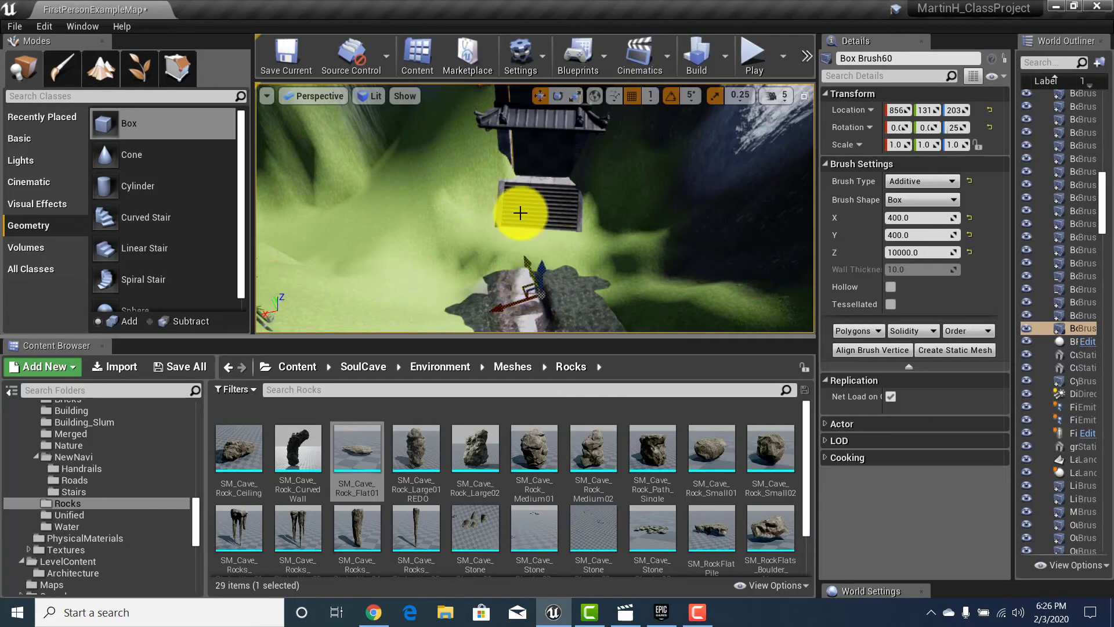
# Lower the box brush into the cave below, set its Z size to 8000 and bring its lower end to the cave floor.
pyautogui.moveTo(520, 213)
pyautogui.mouseDown(button='right')
pyautogui.moveTo(522, 140)
pyautogui.moveTo(557, 229)
pyautogui.moveTo(644, 28)
pyautogui.moveTo(625, 251)
pyautogui.moveTo(597, 381)
pyautogui.moveTo(589, 241)
pyautogui.moveTo(593, 386)
pyautogui.moveTo(585, 319)
pyautogui.moveTo(599, 214)
pyautogui.moveTo(616, 311)
pyautogui.moveTo(636, 143)
pyautogui.moveTo(656, 109)
pyautogui.moveTo(747, 105)
pyautogui.moveTo(698, 17)
pyautogui.moveTo(687, 207)
pyautogui.moveTo(696, 129)
pyautogui.moveTo(679, 93)
pyautogui.mouseUp(button='right')
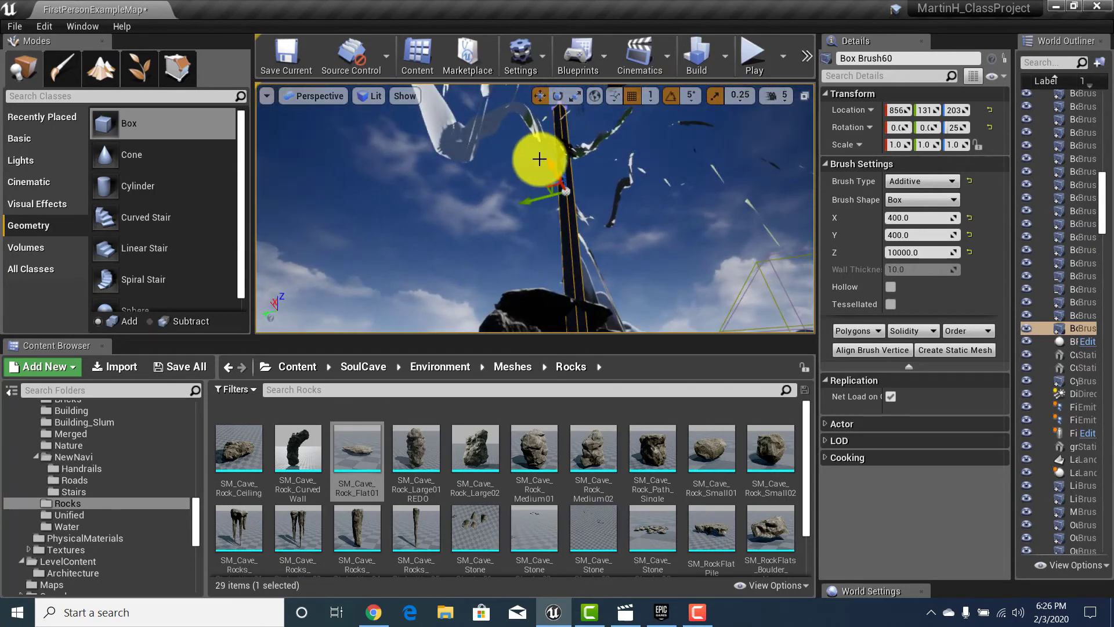
pyautogui.moveTo(561, 197)
pyautogui.mouseDown(button='right')
pyautogui.moveTo(548, 246)
pyautogui.moveTo(548, 222)
pyautogui.mouseUp(button='right')
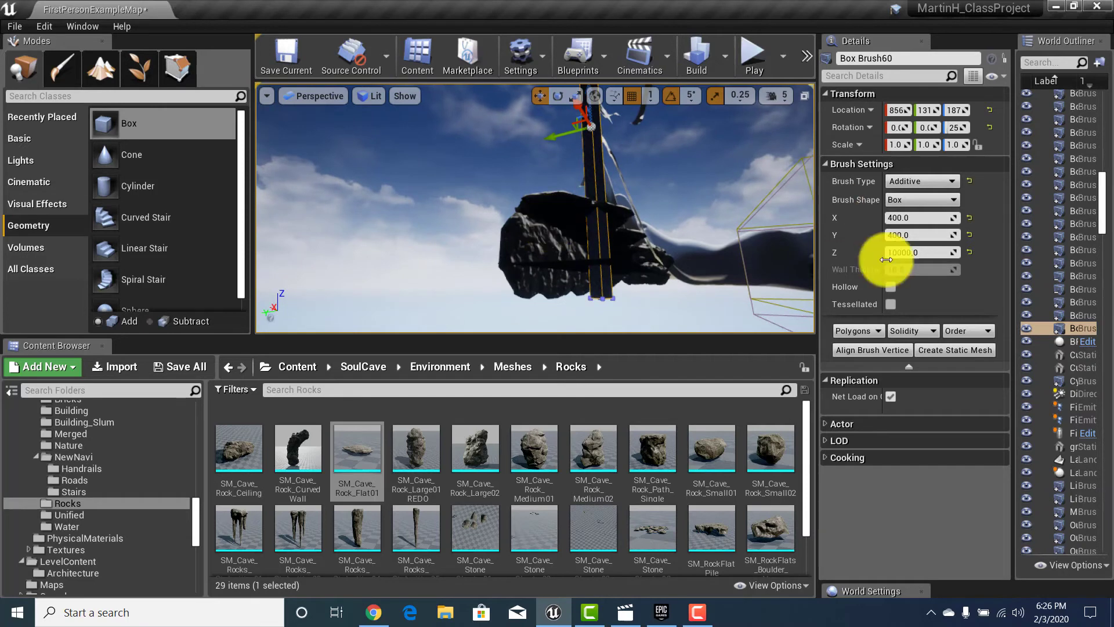
pyautogui.click(905, 250)
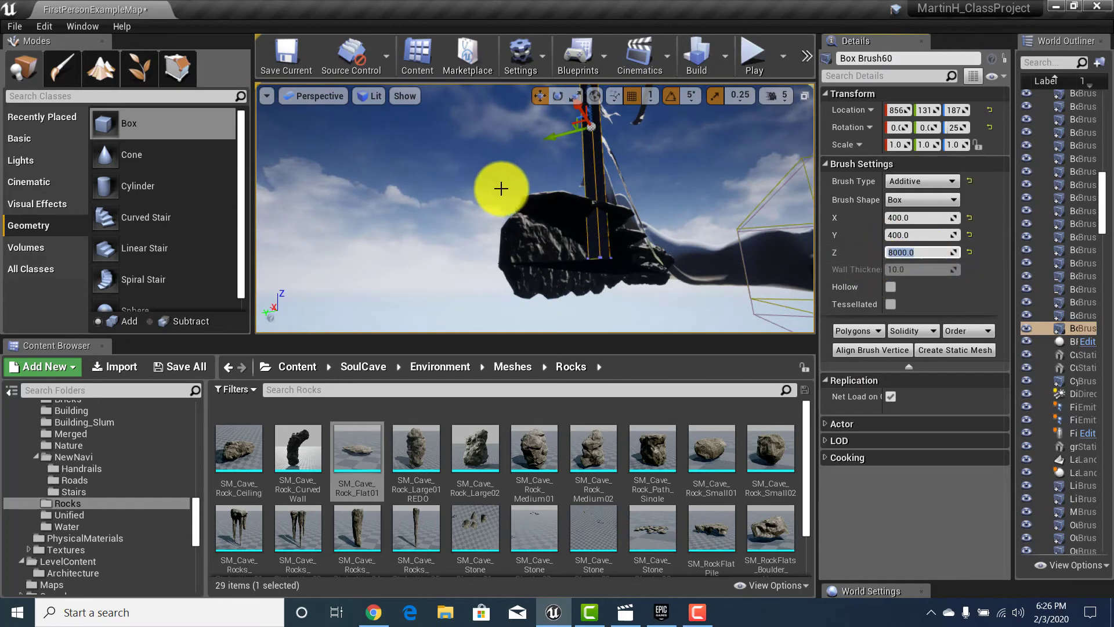
pyautogui.moveTo(640, 234)
pyautogui.mouseDown(button='right')
pyautogui.moveTo(633, 155)
pyautogui.moveTo(637, 228)
pyautogui.moveTo(625, 187)
pyautogui.moveTo(651, 166)
pyautogui.moveTo(704, 211)
pyautogui.moveTo(684, 261)
pyautogui.moveTo(577, 364)
pyautogui.moveTo(488, 275)
pyautogui.moveTo(542, 323)
pyautogui.moveTo(489, 368)
pyautogui.moveTo(492, 542)
pyautogui.moveTo(533, 487)
pyautogui.moveTo(565, 260)
pyautogui.moveTo(510, 278)
pyautogui.moveTo(515, 299)
pyautogui.moveTo(392, 363)
pyautogui.moveTo(348, 416)
pyautogui.moveTo(697, 286)
pyautogui.moveTo(1045, 95)
pyautogui.moveTo(913, 71)
pyautogui.moveTo(929, 48)
pyautogui.mouseUp(button='right')
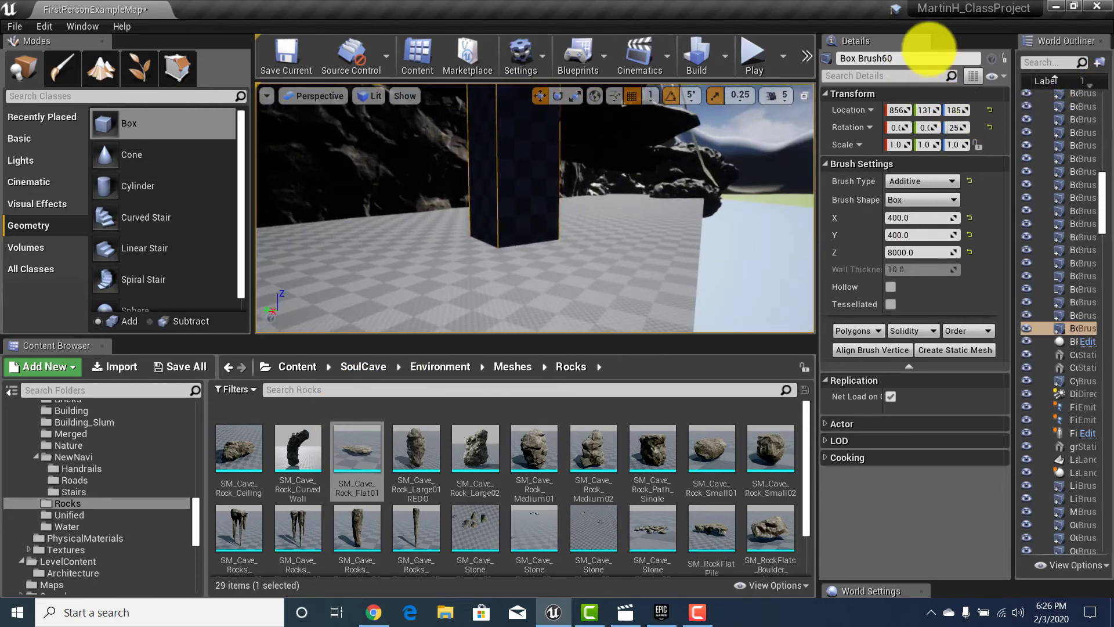
# Examine the tall box brush's path between the cave floor and the pagoda gate, and the cave's position relative to the surrounding landscape.
pyautogui.click(531, 186)
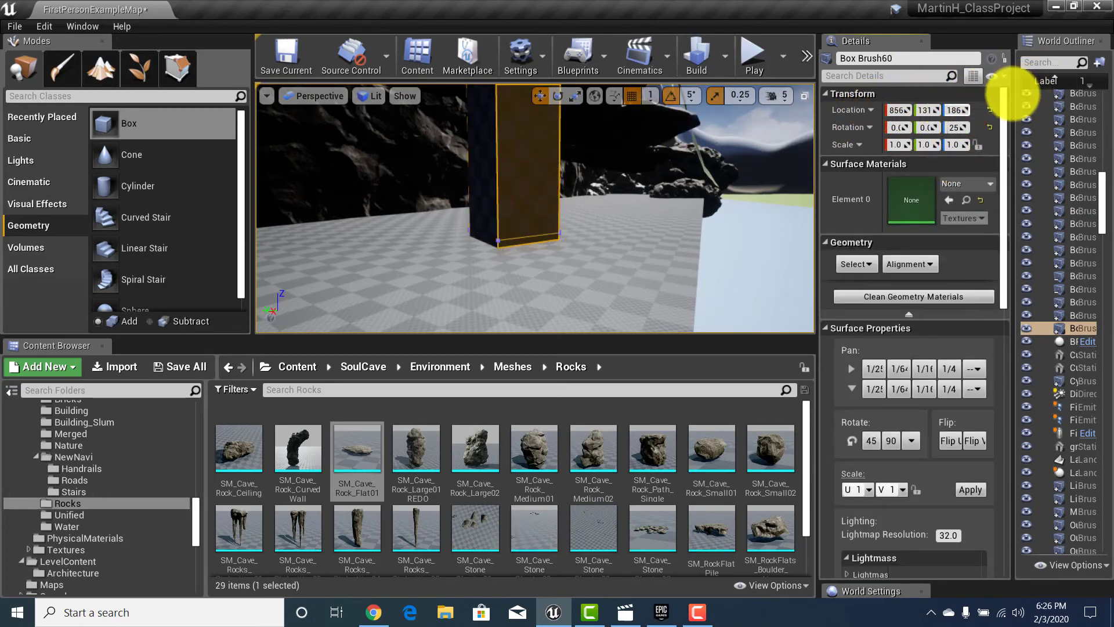
pyautogui.moveTo(631, 182)
pyautogui.mouseDown(button='right')
pyautogui.moveTo(586, 207)
pyautogui.moveTo(367, 223)
pyautogui.moveTo(231, 378)
pyautogui.moveTo(421, 81)
pyautogui.moveTo(427, 29)
pyautogui.moveTo(450, 228)
pyautogui.moveTo(420, 100)
pyautogui.moveTo(391, 55)
pyautogui.moveTo(567, 110)
pyautogui.moveTo(582, 105)
pyautogui.moveTo(620, 17)
pyautogui.moveTo(552, 311)
pyautogui.moveTo(530, 343)
pyautogui.moveTo(472, 294)
pyautogui.moveTo(551, 229)
pyautogui.moveTo(698, 226)
pyautogui.mouseUp(button='right')
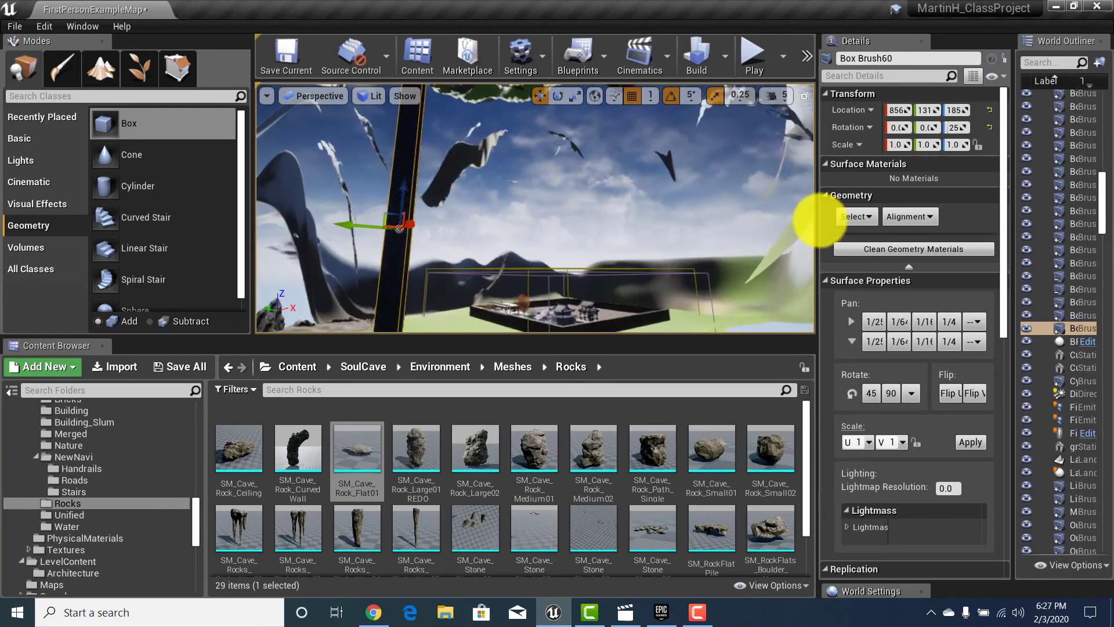
pyautogui.moveTo(820, 221)
pyautogui.mouseDown(button='right')
pyautogui.moveTo(883, 169)
pyautogui.moveTo(953, 186)
pyautogui.moveTo(982, 219)
pyautogui.moveTo(999, 266)
pyautogui.moveTo(870, 331)
pyautogui.moveTo(821, 325)
pyautogui.moveTo(820, 361)
pyautogui.moveTo(853, 249)
pyautogui.moveTo(1008, 204)
pyautogui.moveTo(1108, 215)
pyautogui.moveTo(1096, 249)
pyautogui.moveTo(1108, 244)
pyautogui.mouseUp(button='right')
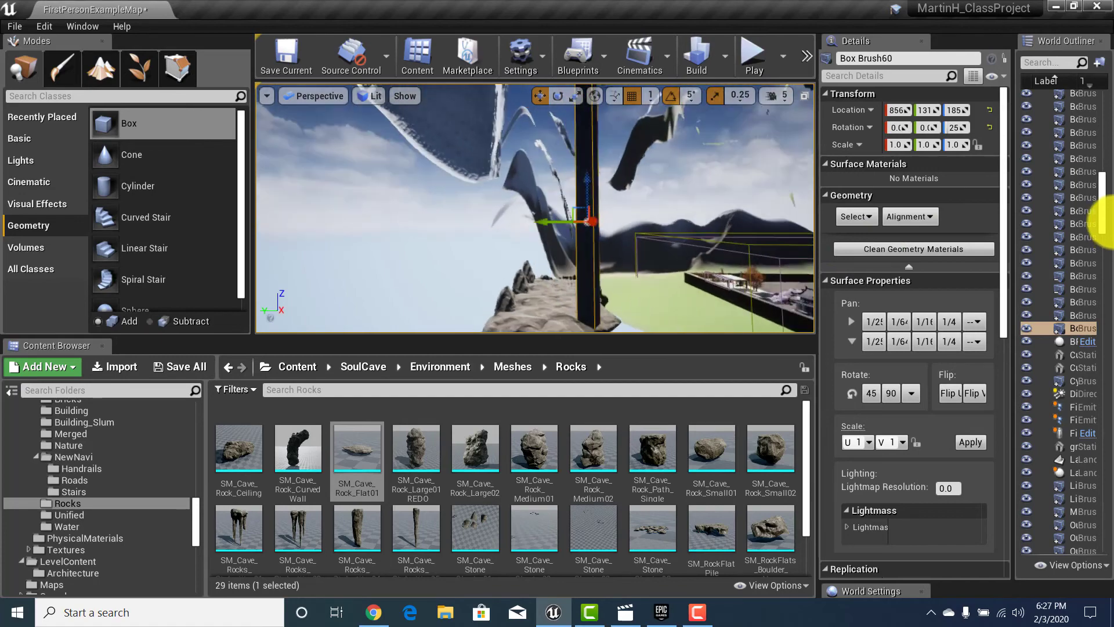
pyautogui.moveTo(1107, 206)
pyautogui.mouseDown(button='right')
pyautogui.moveTo(1069, 316)
pyautogui.moveTo(1084, 395)
pyautogui.moveTo(1078, 262)
pyautogui.moveTo(909, 284)
pyautogui.moveTo(895, 264)
pyautogui.moveTo(920, 259)
pyautogui.moveTo(973, 185)
pyautogui.moveTo(989, 130)
pyautogui.moveTo(975, 219)
pyautogui.moveTo(990, 165)
pyautogui.moveTo(1014, 344)
pyautogui.moveTo(1110, 263)
pyautogui.moveTo(1106, 342)
pyautogui.moveTo(1105, 186)
pyautogui.moveTo(1076, 224)
pyautogui.moveTo(722, 333)
pyautogui.mouseUp(button='right')
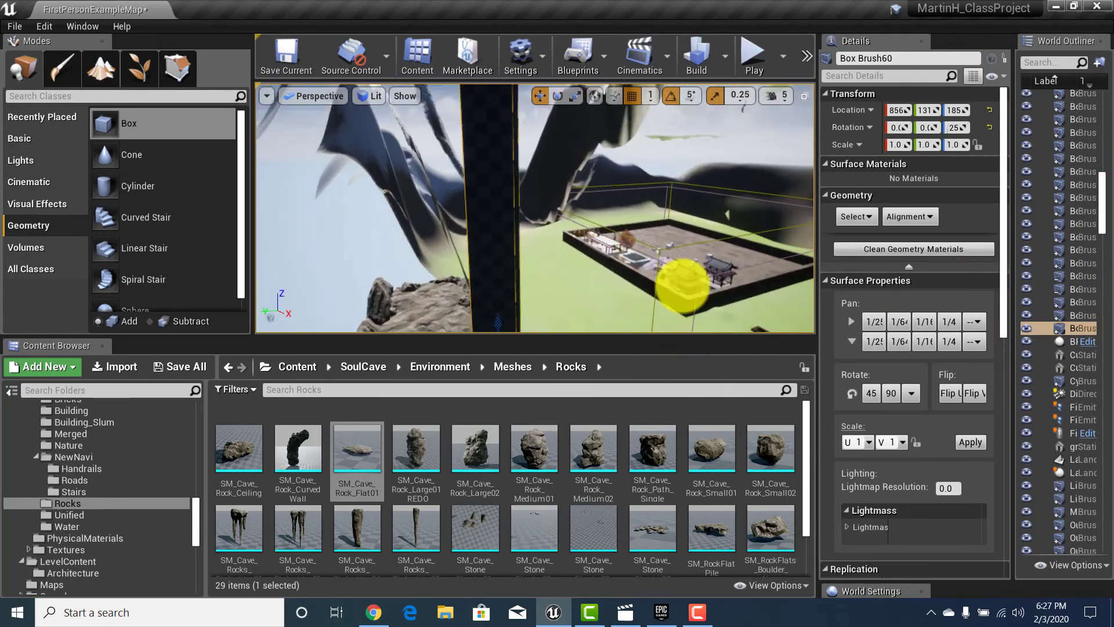
pyautogui.moveTo(826, 213); pyautogui.dragTo(818, 303, button='right')
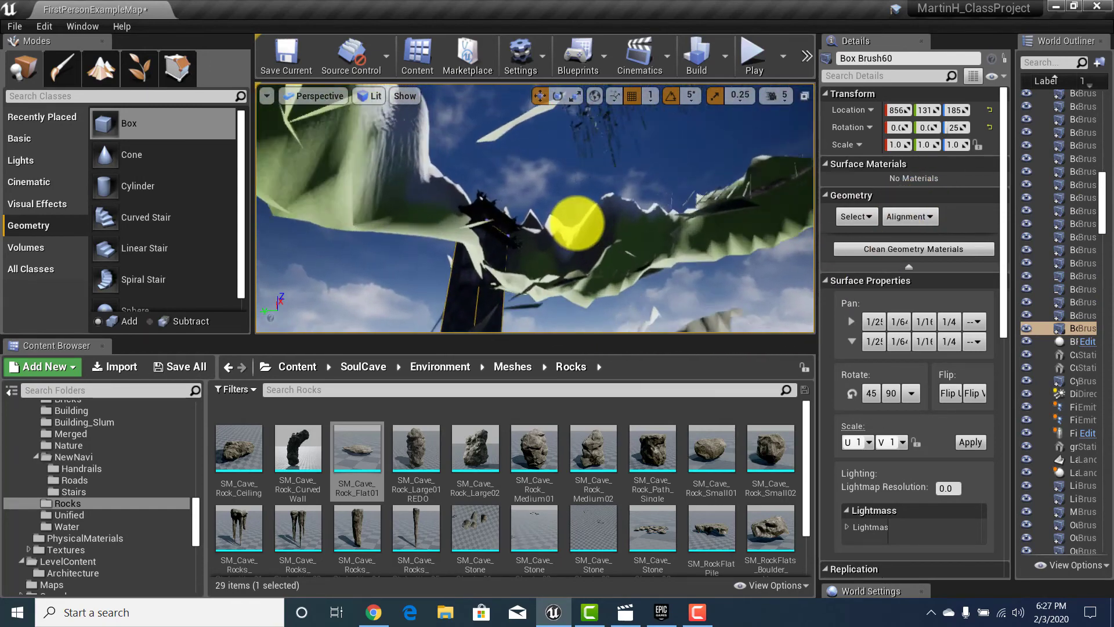
pyautogui.moveTo(504, 271); pyautogui.dragTo(253, 415, button='right')
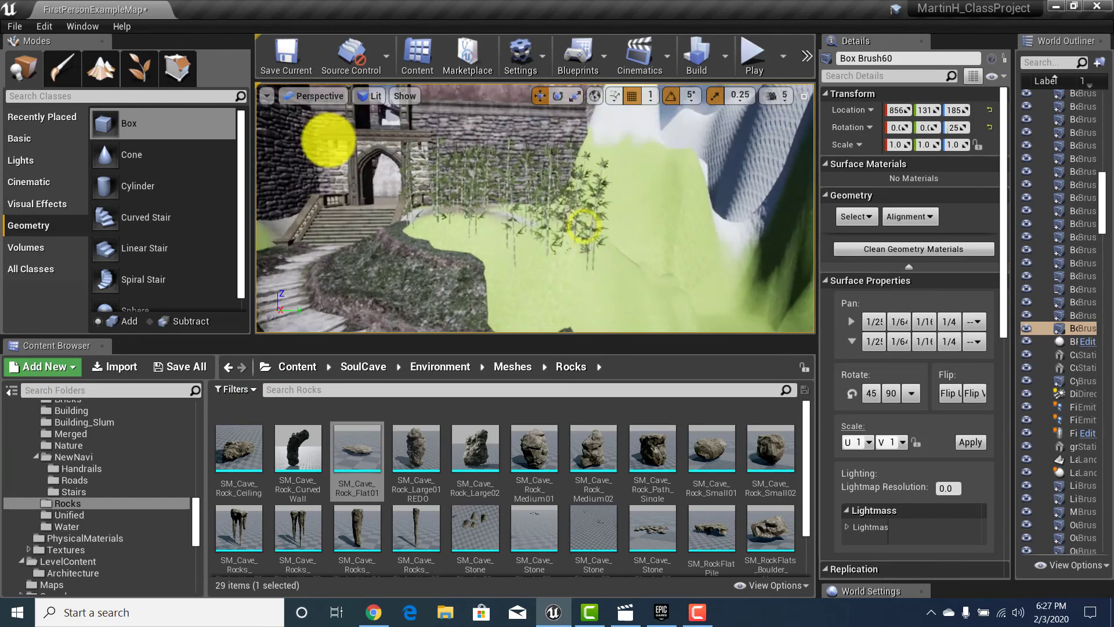
pyautogui.moveTo(328, 140); pyautogui.dragTo(703, 239, button='right')
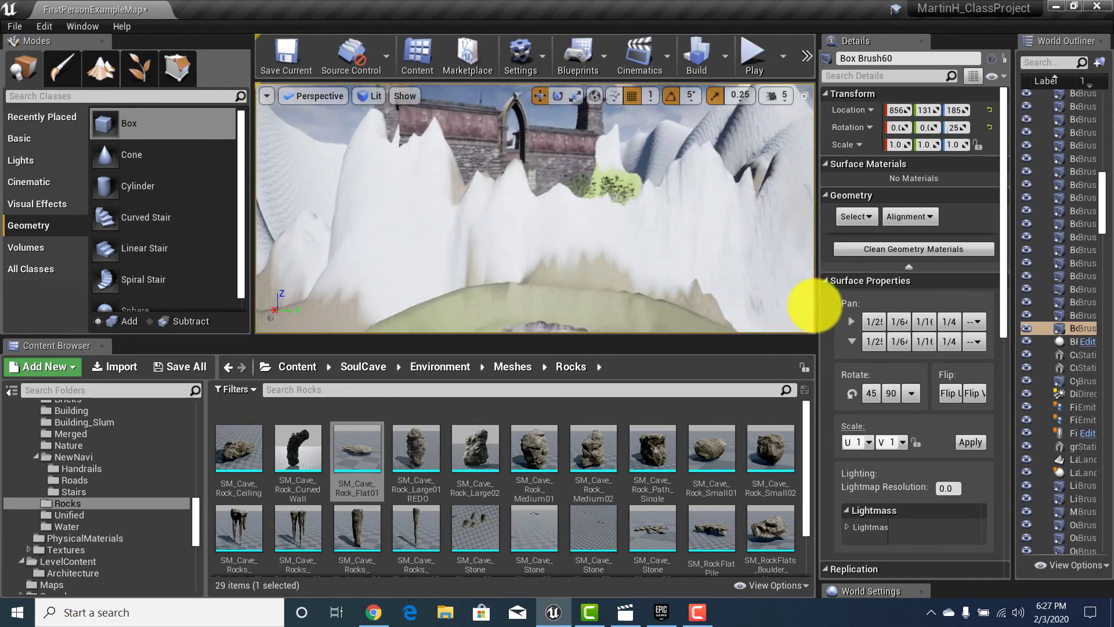
pyautogui.moveTo(814, 306); pyautogui.dragTo(216, 359, button='right')
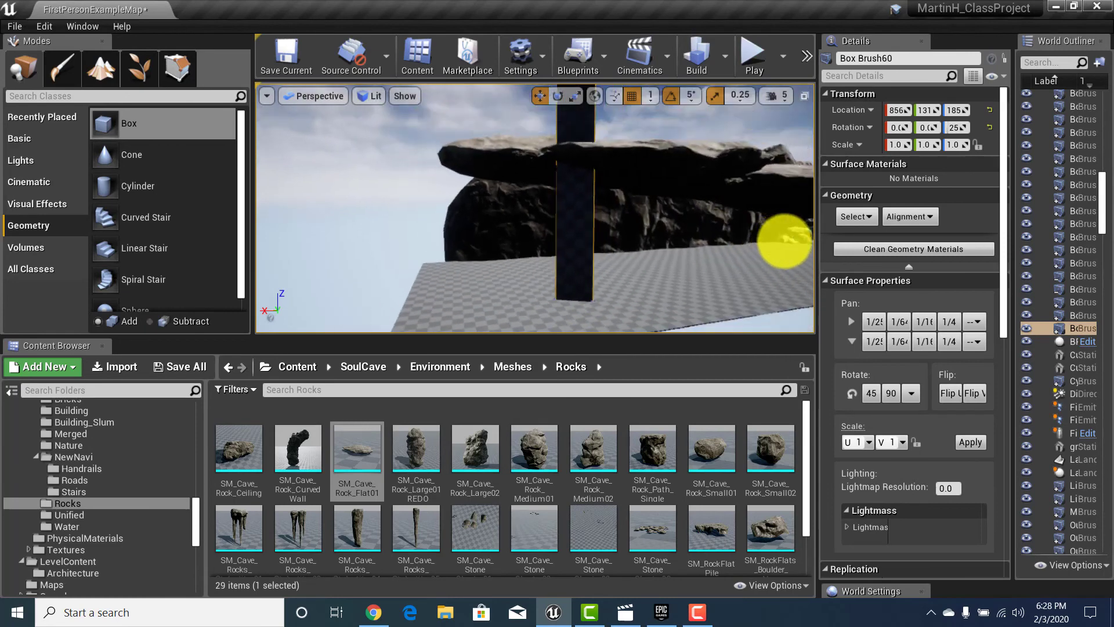
pyautogui.keyDown('alt'); pyautogui.moveTo(817, 236); pyautogui.dragTo(888, 220); pyautogui.keyUp('alt')
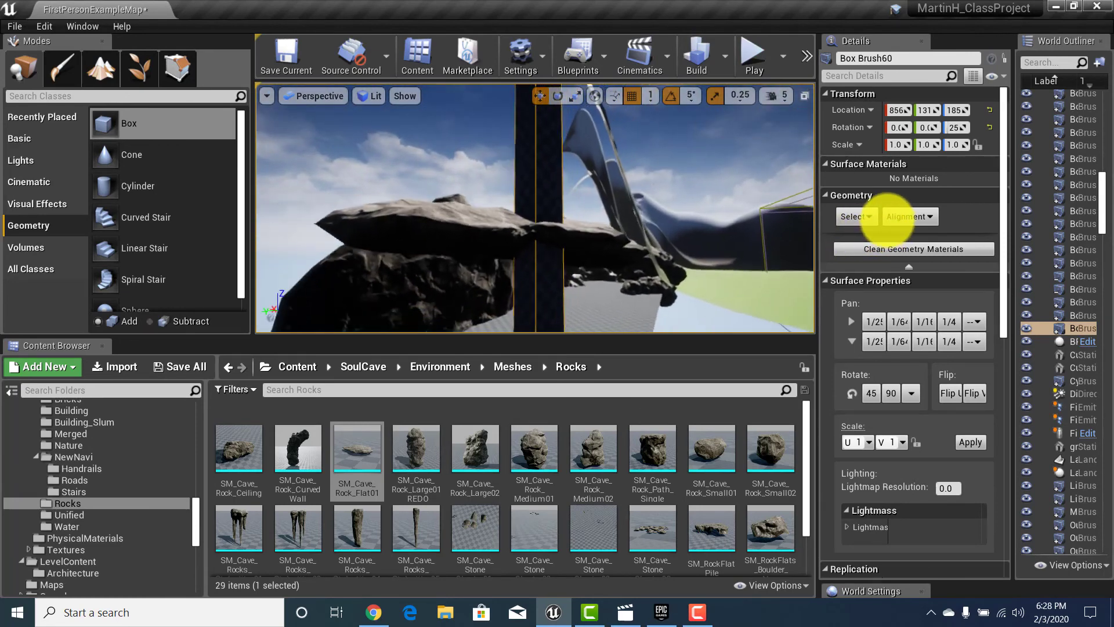
pyautogui.moveTo(888, 220); pyautogui.dragTo(849, 197, button='right')
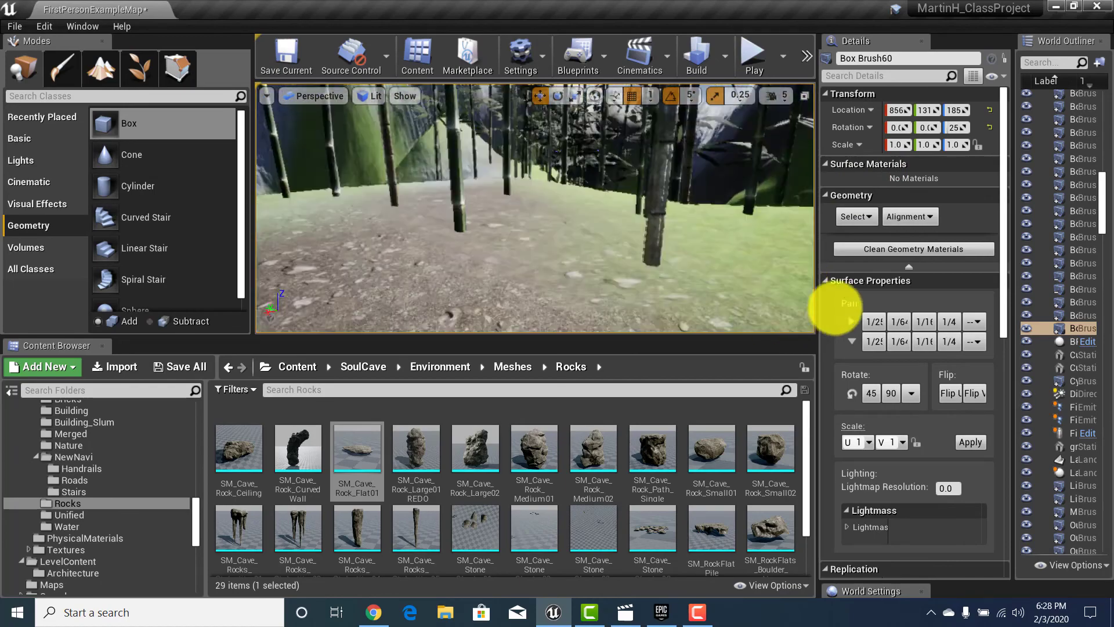
pyautogui.moveTo(834, 307)
pyautogui.mouseDown(button='right')
pyautogui.moveTo(970, 294)
pyautogui.moveTo(1024, 406)
pyautogui.moveTo(1020, 348)
pyautogui.moveTo(828, 378)
pyautogui.moveTo(657, 207)
pyautogui.mouseUp(button='right')
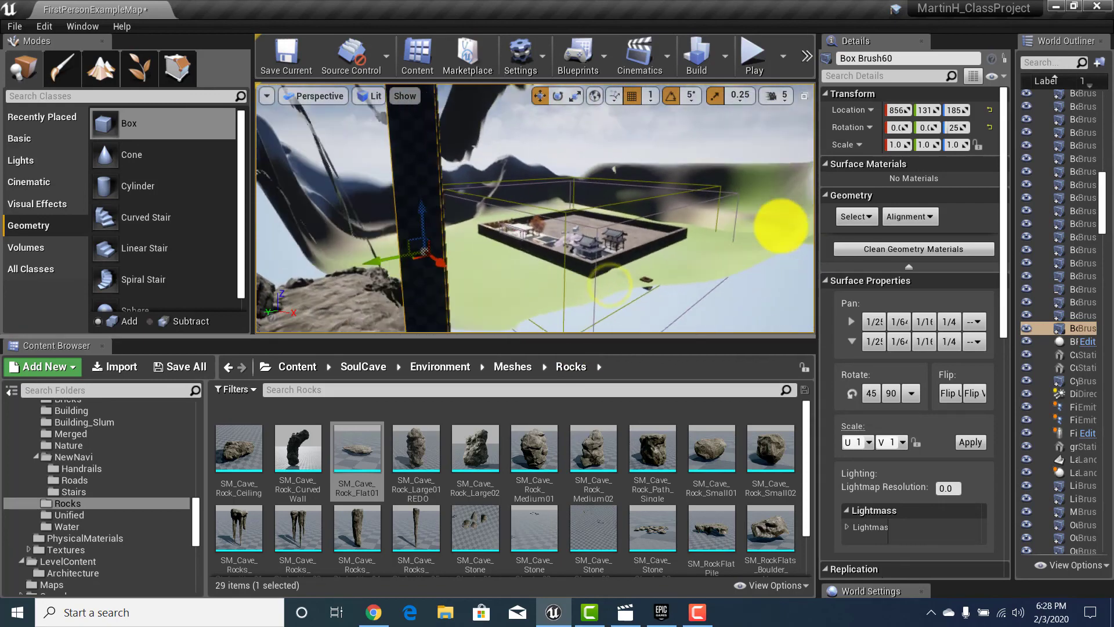
pyautogui.moveTo(809, 221); pyautogui.dragTo(750, 242, button='right')
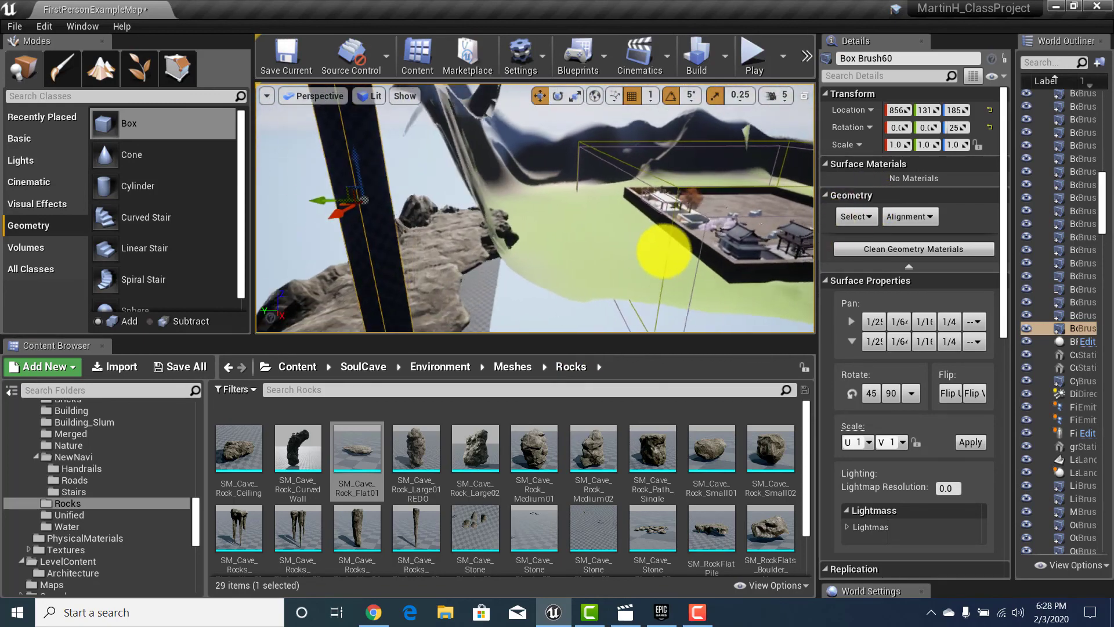
pyautogui.moveTo(663, 251)
pyautogui.mouseDown(button='right')
pyautogui.moveTo(485, 256)
pyautogui.moveTo(413, 286)
pyautogui.moveTo(348, 294)
pyautogui.moveTo(334, 309)
pyautogui.moveTo(324, 259)
pyautogui.moveTo(306, 249)
pyautogui.moveTo(211, 281)
pyautogui.moveTo(224, 259)
pyautogui.moveTo(224, 273)
pyautogui.moveTo(162, 208)
pyautogui.moveTo(647, 260)
pyautogui.mouseUp(button='right')
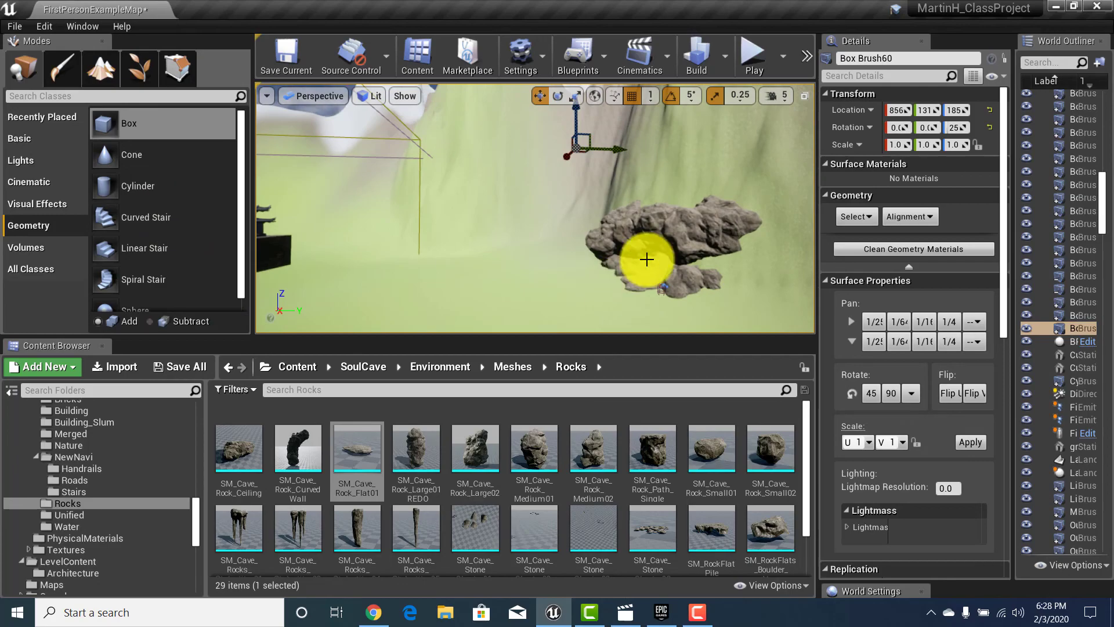